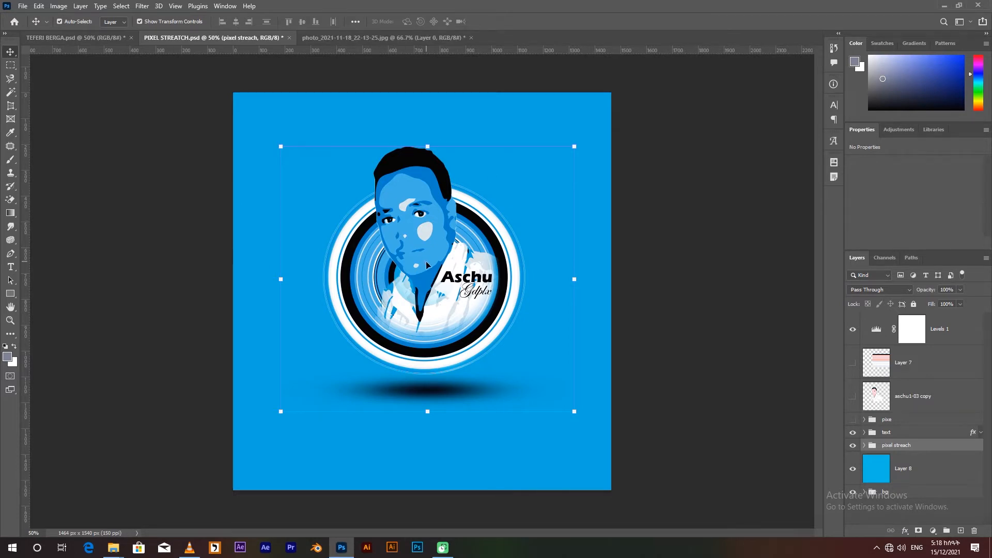
# Look over the finished pixel-stretch portrait in the other open document and switch to the source photo.
pyautogui.click(73, 37)
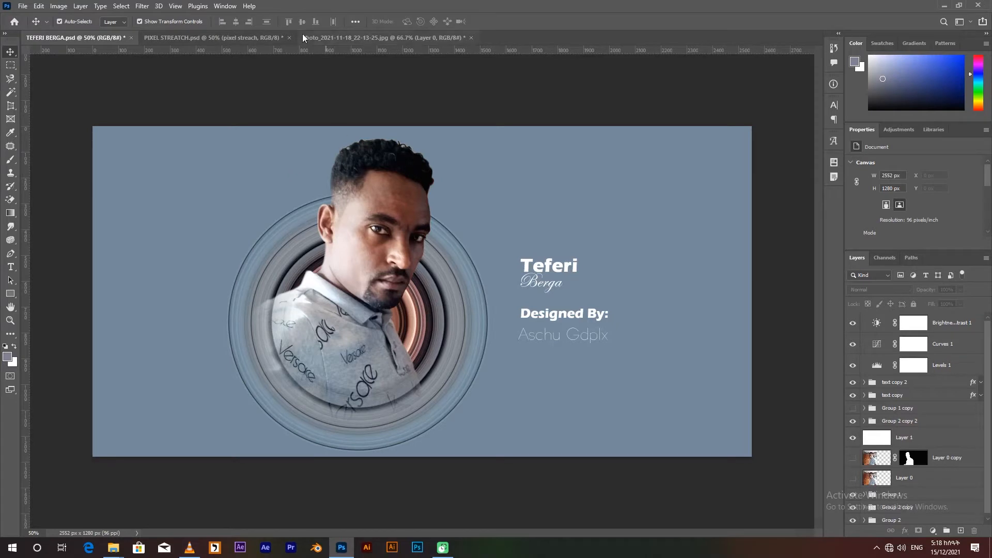
pyautogui.click(346, 36)
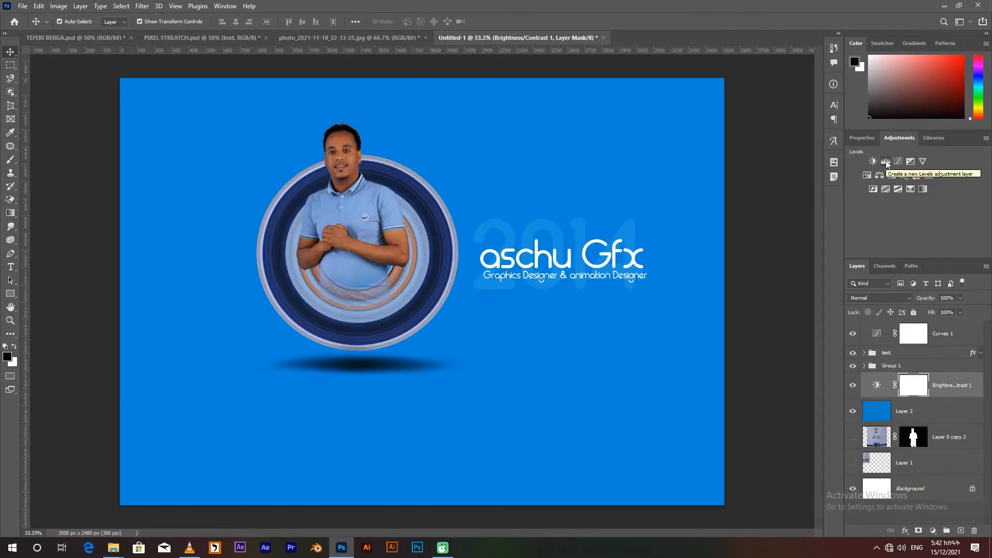
# Add a Levels adjustment above the Brightness/Contrast layer, set its shadow input to 31 and move it to the top of the layer stack.
pyautogui.click(887, 161)
pyautogui.scroll(-2, 941, 197)
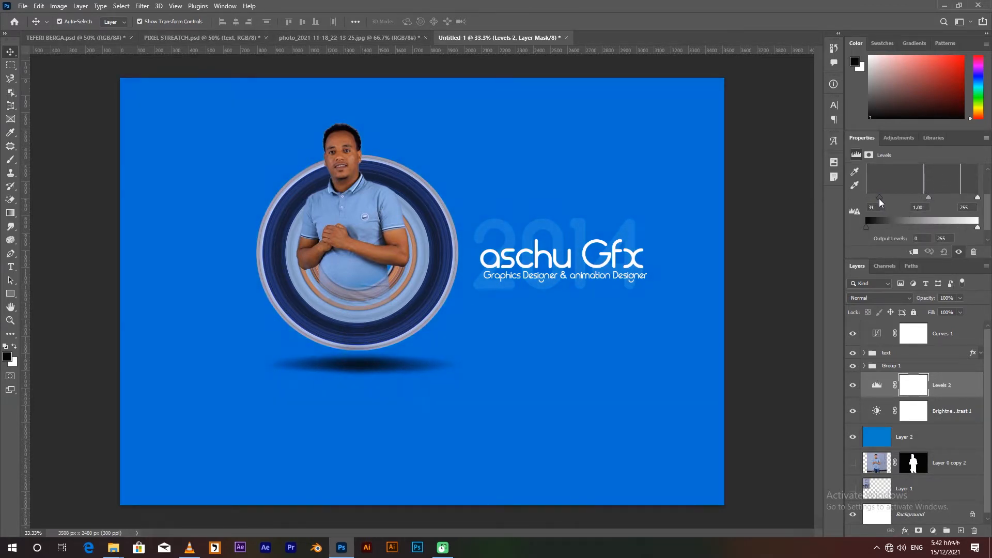
pyautogui.moveTo(876, 389); pyautogui.dragTo(886, 328)
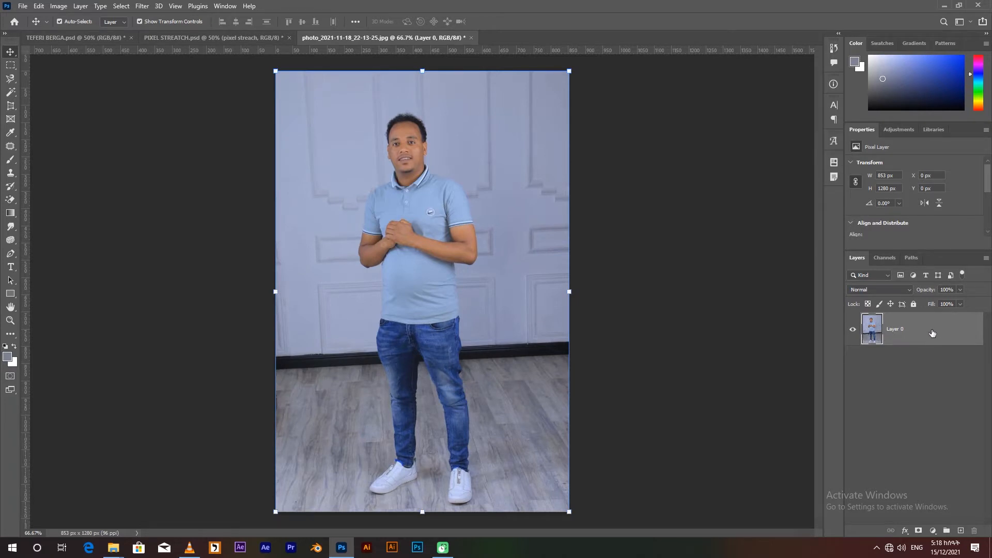
# Duplicate Layer 0 and select the standing man on the copy with the Object Selection tool.
pyautogui.hotkey('ctrl', 'j')
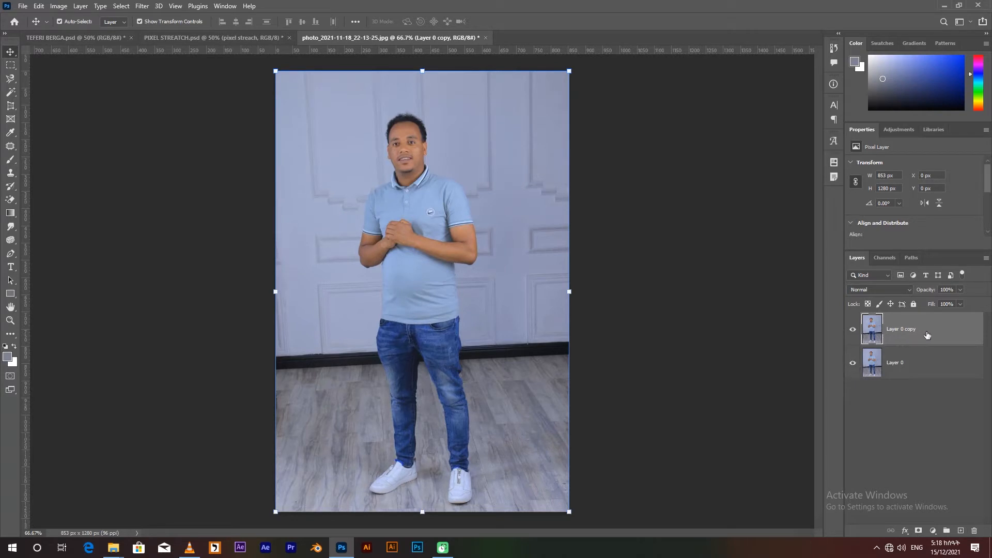
pyautogui.click(10, 80)
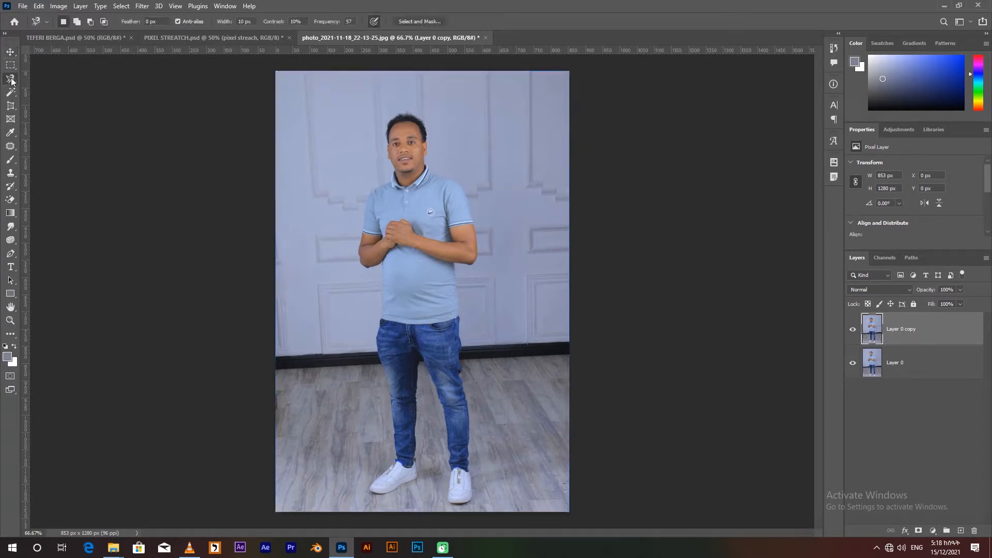
pyautogui.click(13, 94)
pyautogui.click(39, 92)
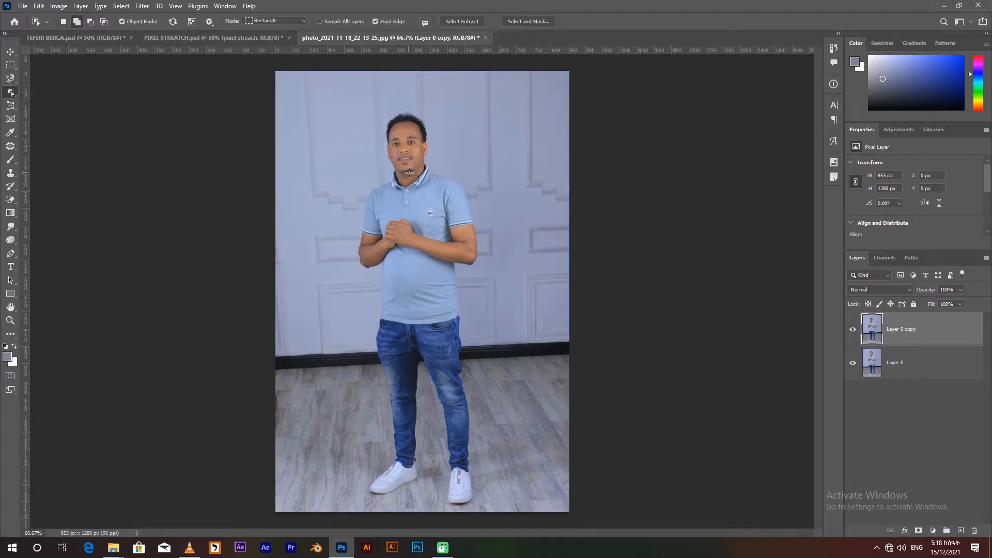
pyautogui.moveTo(320, 88); pyautogui.dragTo(524, 500)
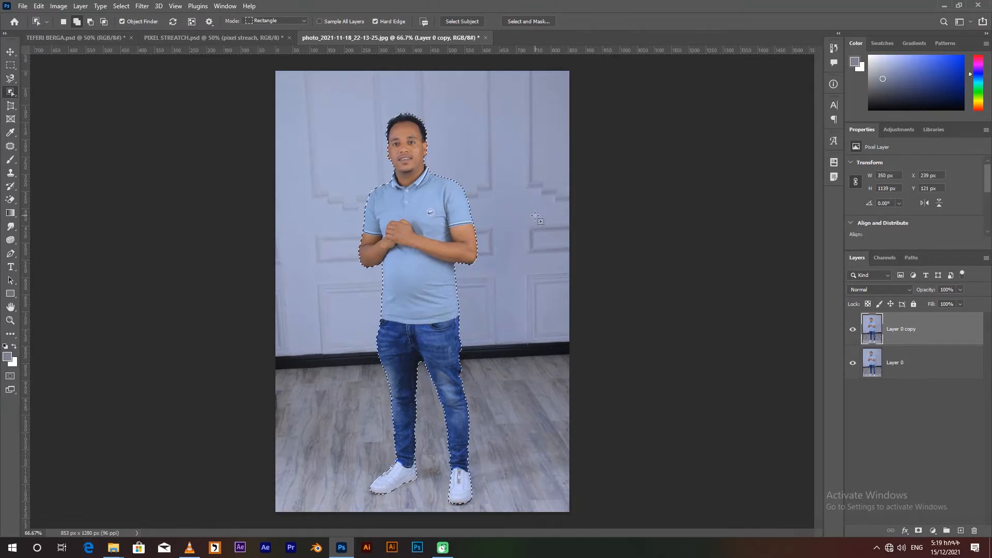
# Mask the copied photo layer with the man's selection and hide the original Layer 0.
pyautogui.click(14, 93)
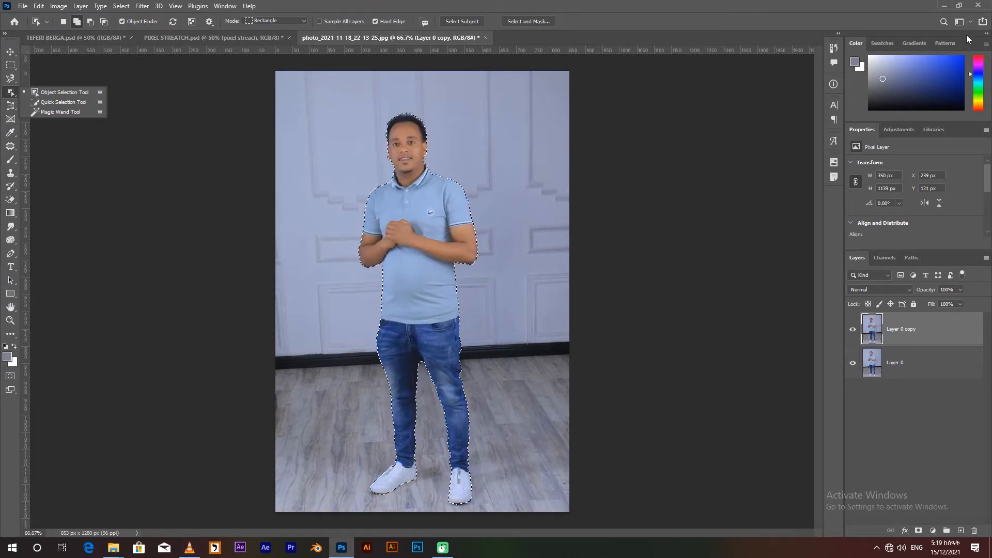
pyautogui.click(960, 7)
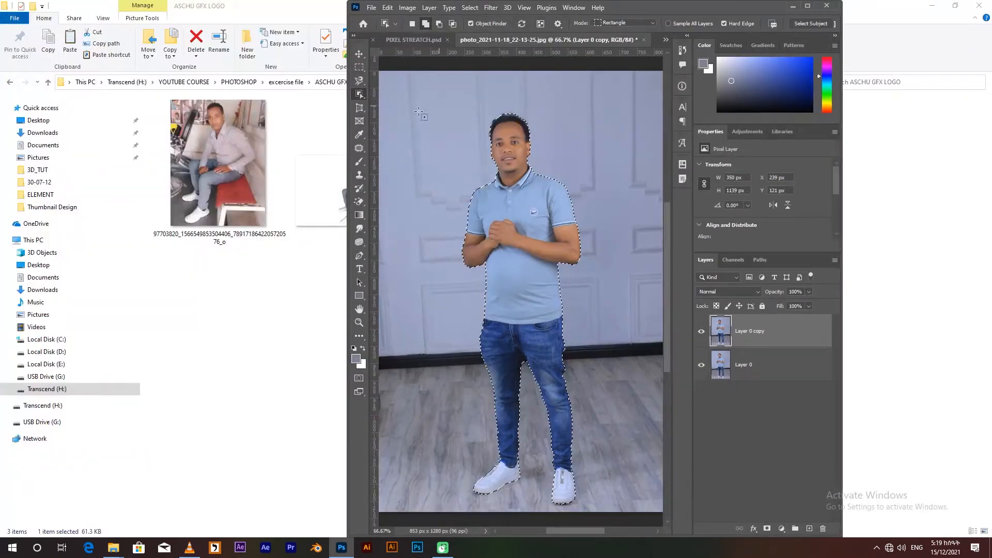
pyautogui.click(766, 530)
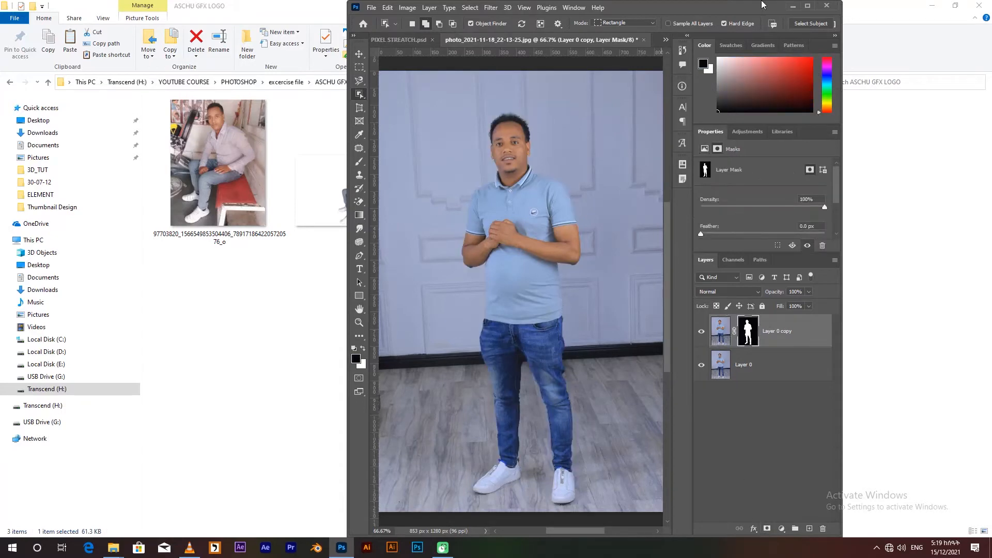
pyautogui.click(807, 6)
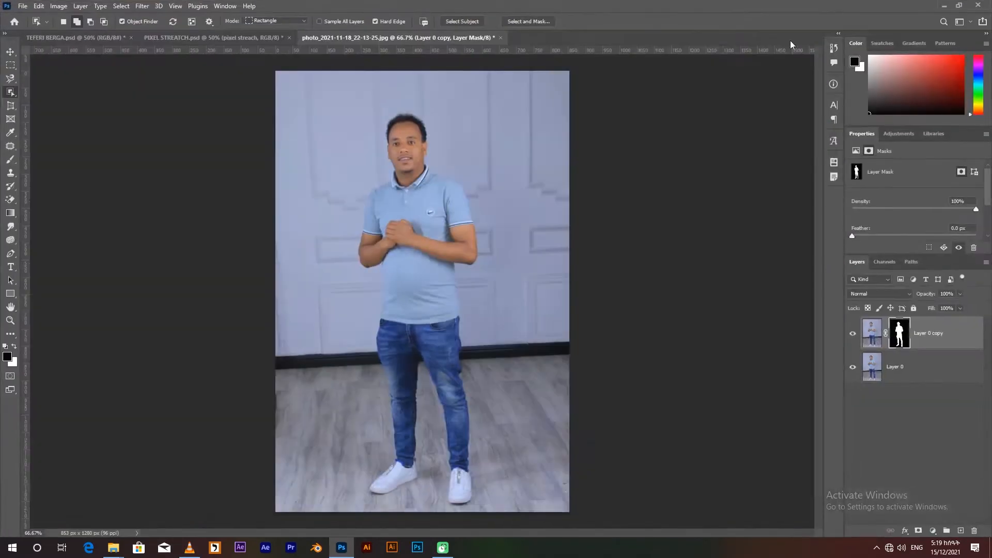
pyautogui.click(852, 366)
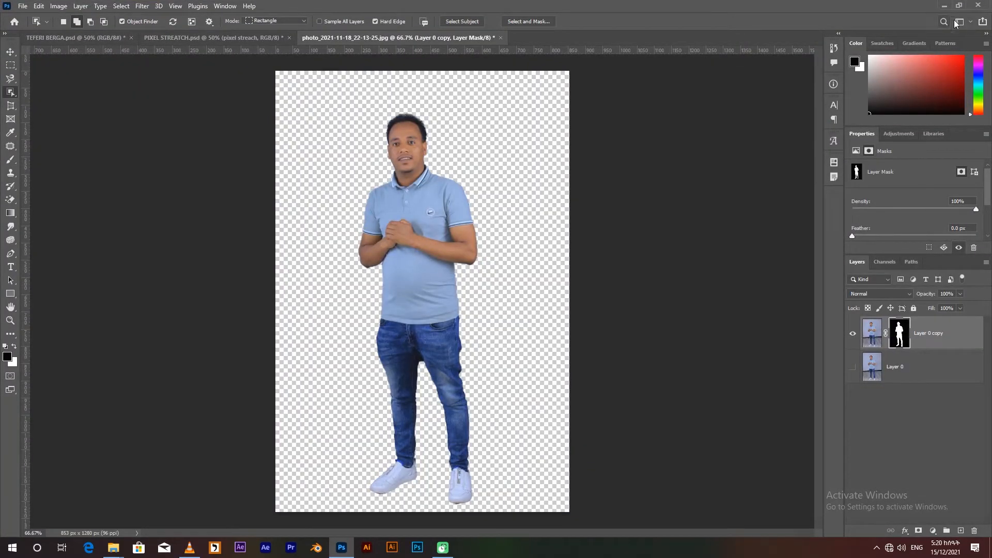
# Place a new layer filled with light blue #91aad3, sampled from the shirt, beneath the masked cutout and reselect the cutout layer.
pyautogui.click(958, 5)
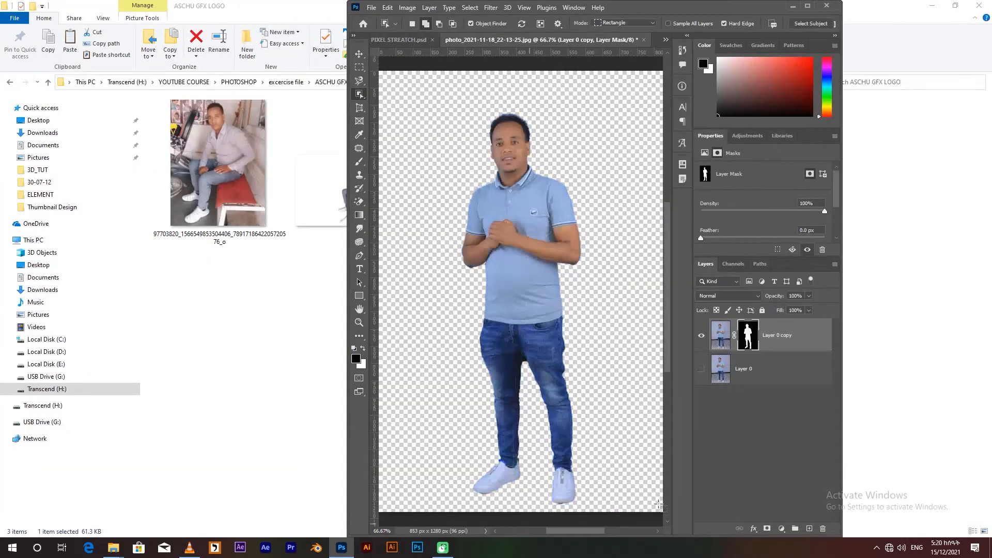
pyautogui.moveTo(653, 8); pyautogui.dragTo(552, 8)
pyautogui.click(708, 528)
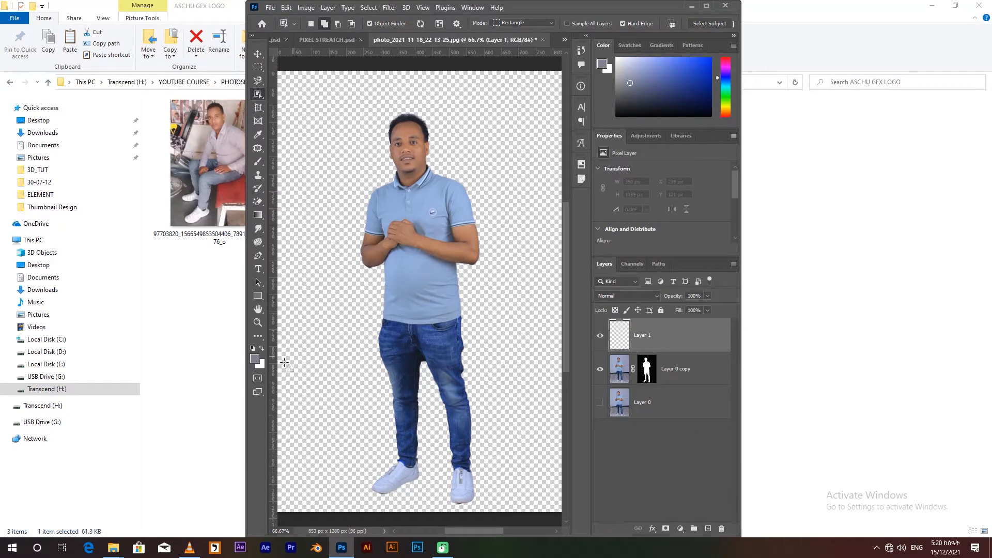
pyautogui.click(255, 359)
pyautogui.click(420, 274)
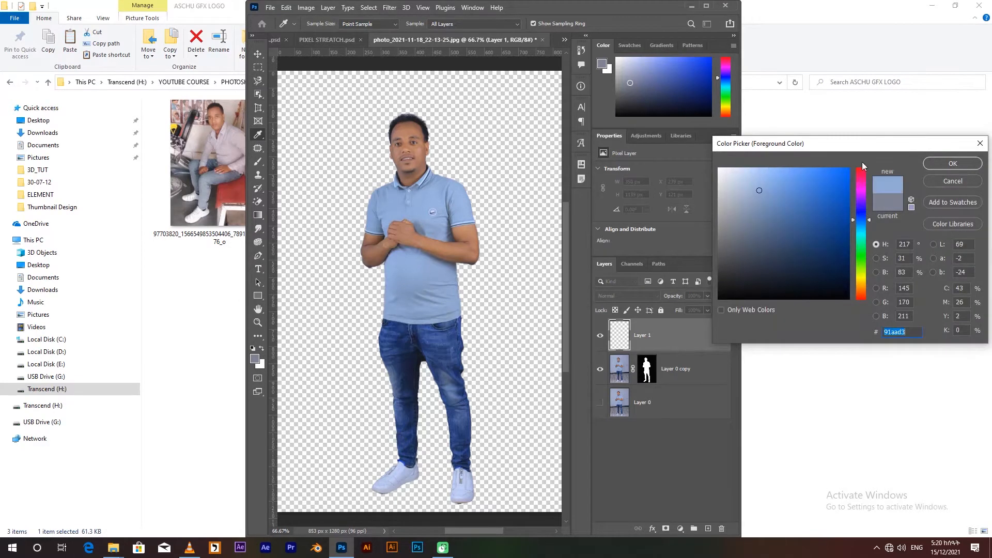
pyautogui.click(935, 164)
pyautogui.moveTo(671, 341); pyautogui.dragTo(675, 389)
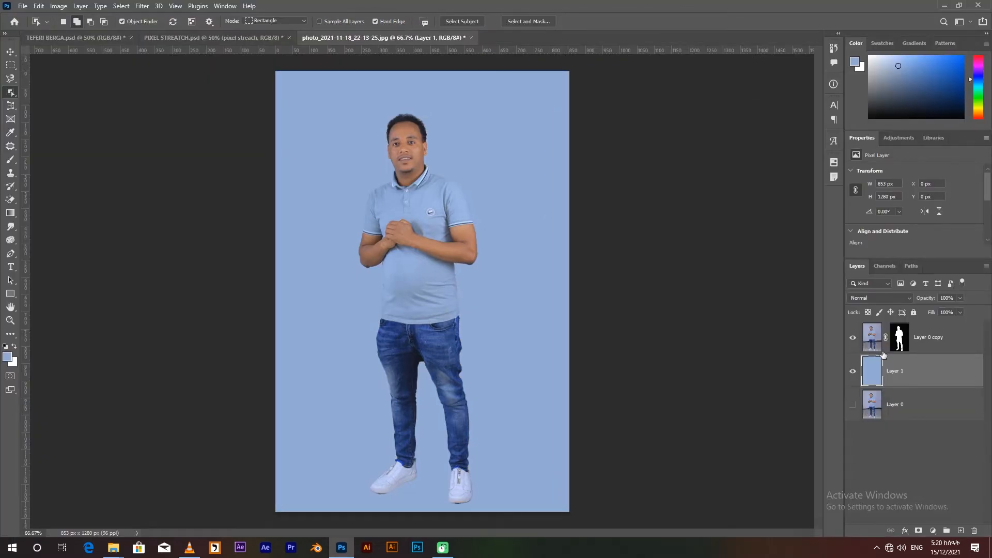
pyautogui.click(853, 338)
pyautogui.click(853, 338)
pyautogui.click(876, 339)
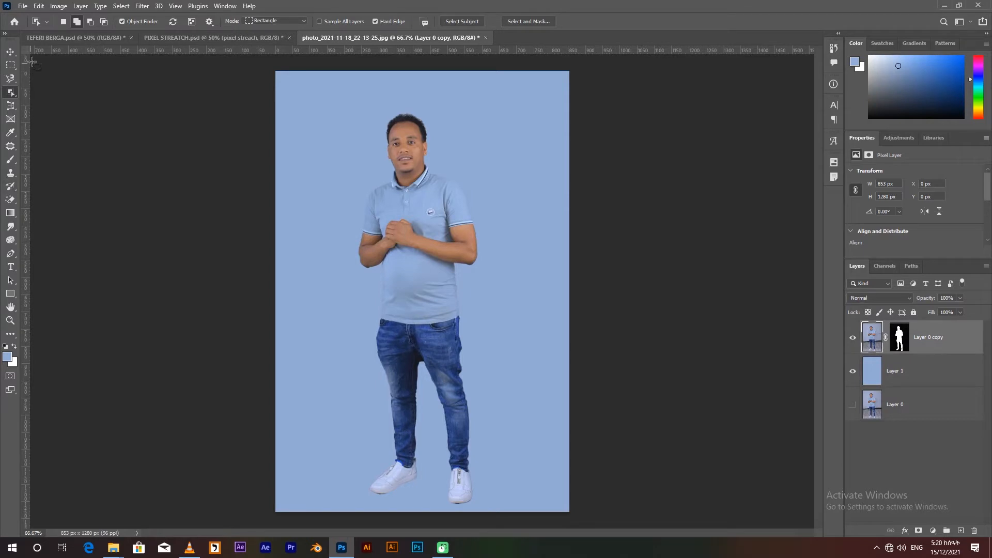
pyautogui.rightClick(13, 68)
pyautogui.click(57, 88)
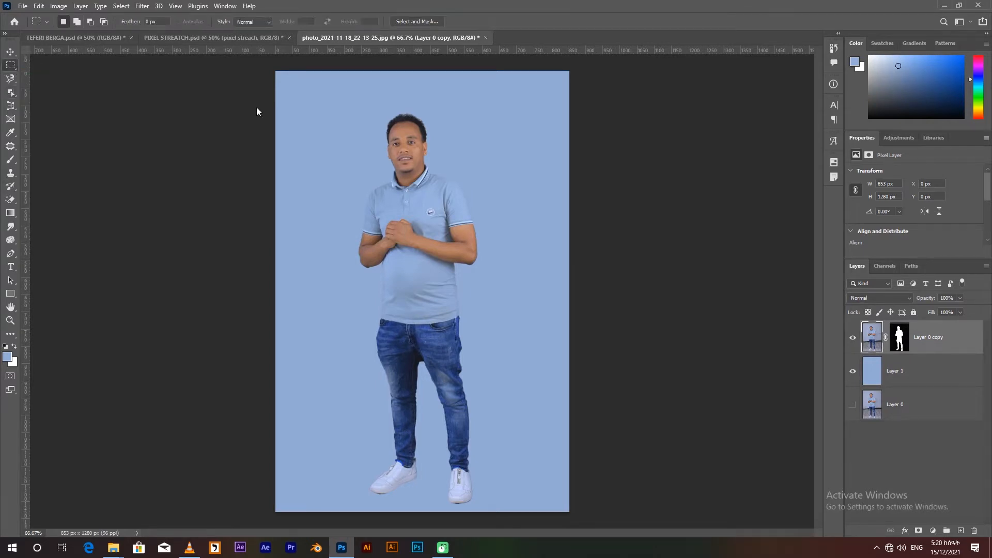
pyautogui.moveTo(404, 102)
pyautogui.mouseDown()
pyautogui.moveTo(414, 112)
pyautogui.moveTo(412, 103)
pyautogui.mouseUp()
pyautogui.hotkey('ctrl', 'd')
# Copy a vertical strip about 7 px wide and 1158 px tall through the man's middle to a new layer and hide the cutout.
pyautogui.rightClick(11, 67)
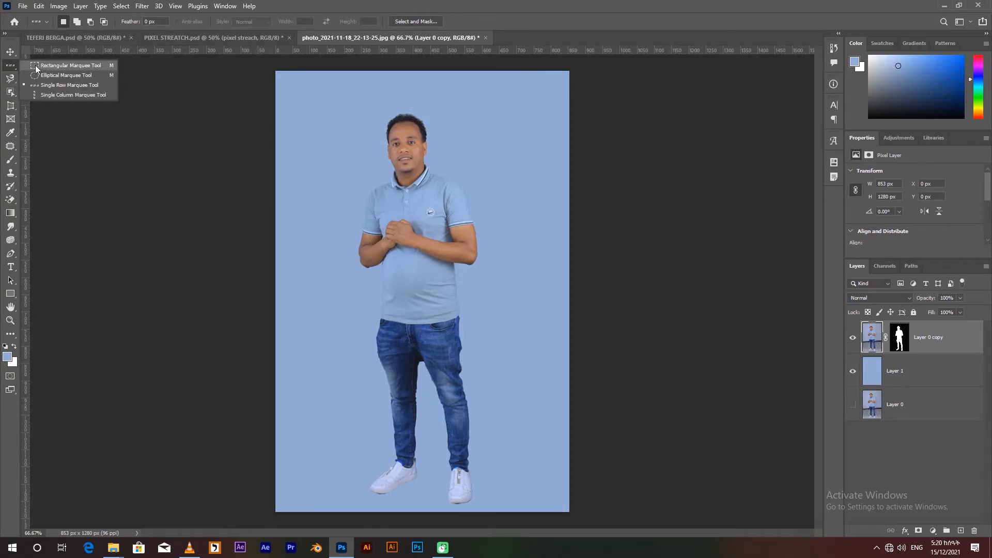
pyautogui.click(35, 66)
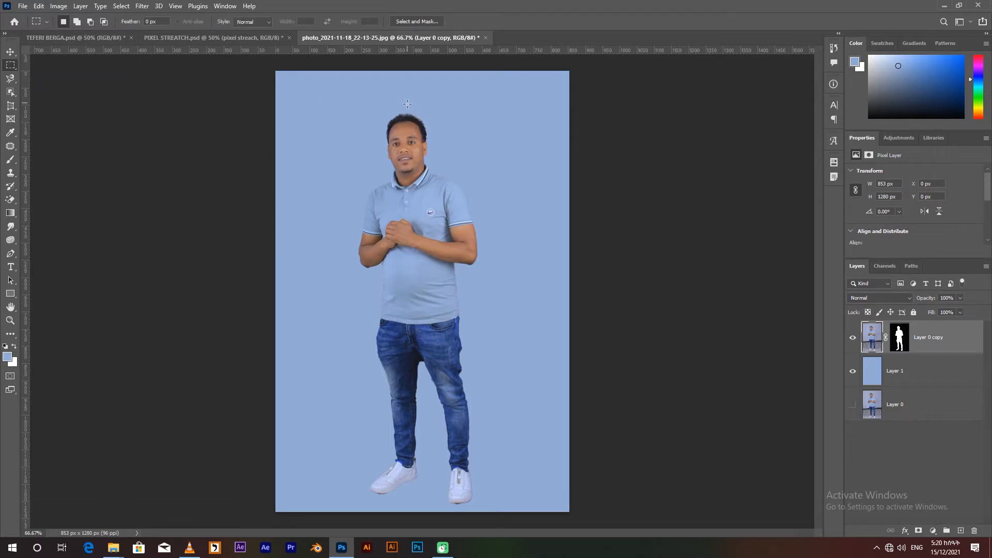
pyautogui.moveTo(401, 103); pyautogui.dragTo(406, 502)
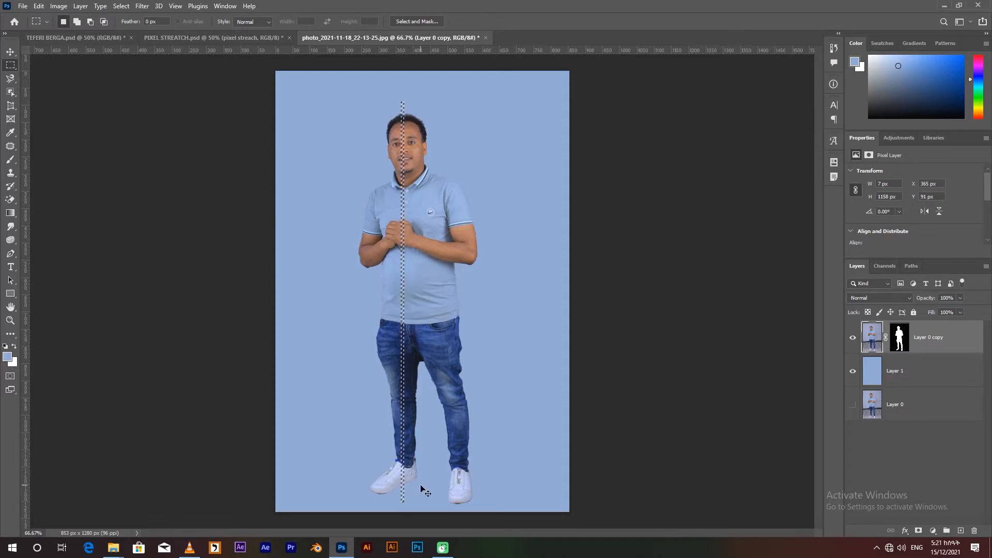
pyautogui.hotkey('ctrl', 'j')
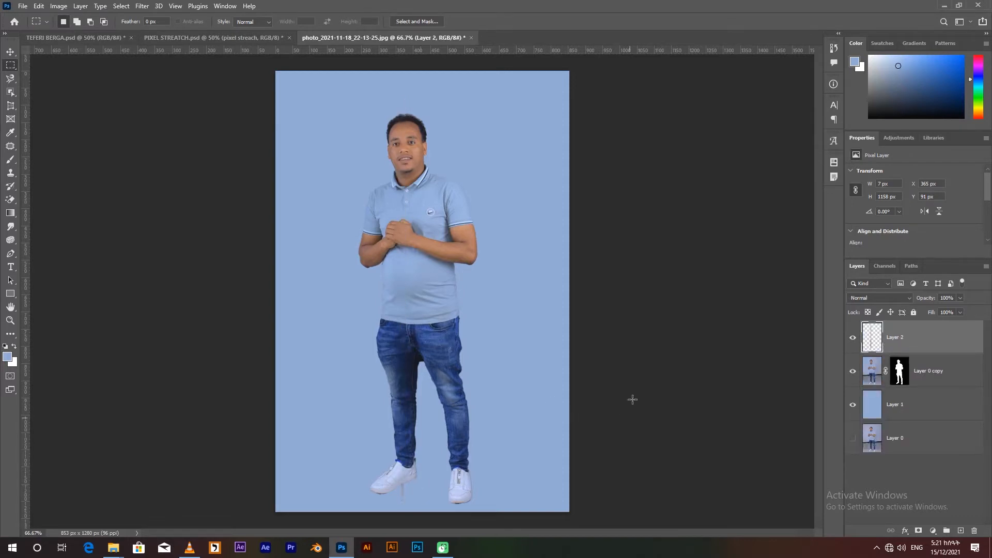
pyautogui.click(852, 372)
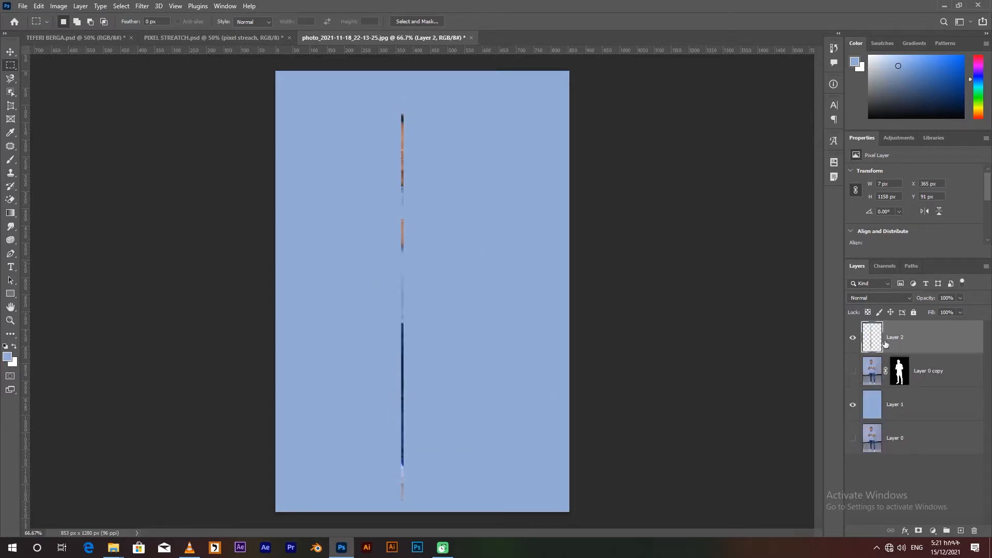
# Stretch the pixel strip horizontally in both directions to the full 853 px canvas width.
pyautogui.click(10, 51)
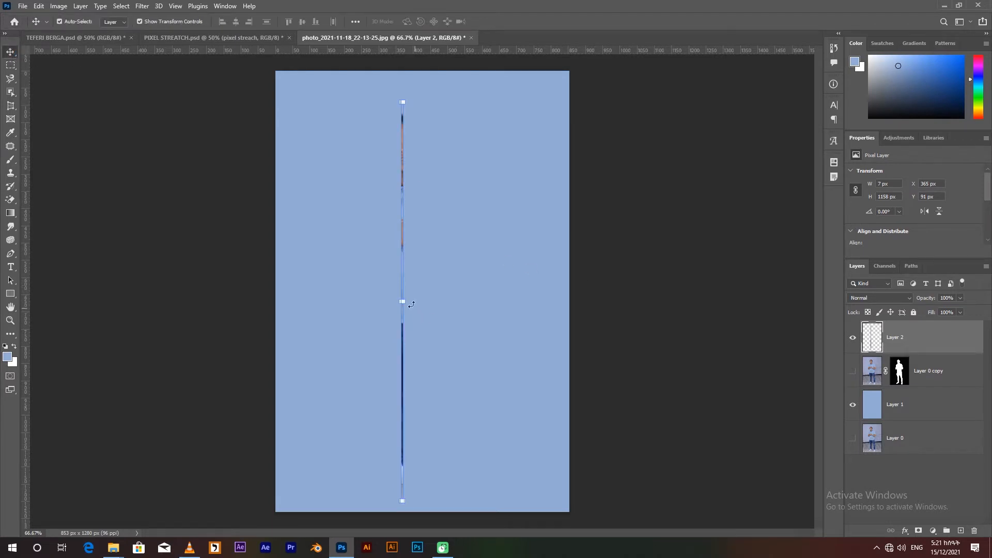
pyautogui.moveTo(404, 299); pyautogui.dragTo(570, 310)
pyautogui.moveTo(402, 301); pyautogui.dragTo(276, 303)
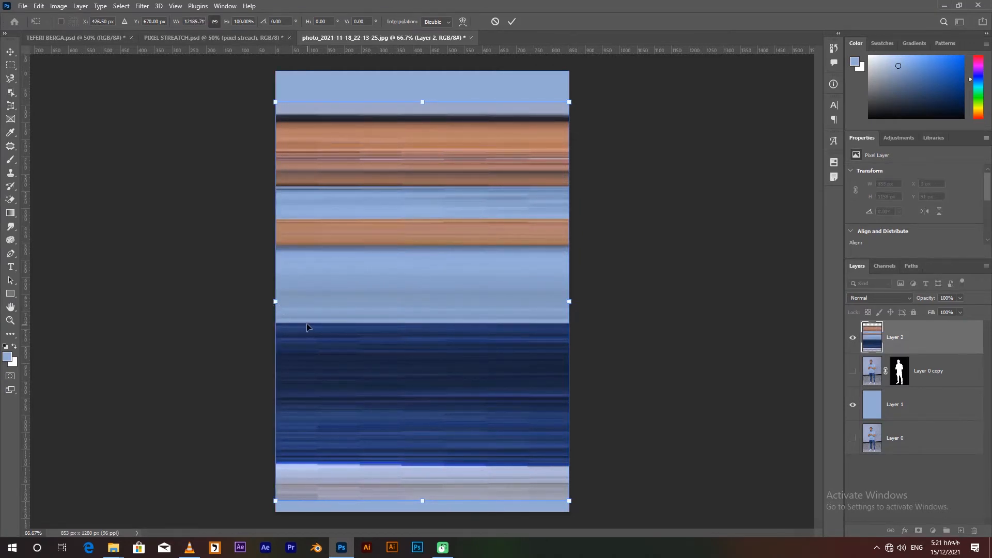
pyautogui.press('Return')
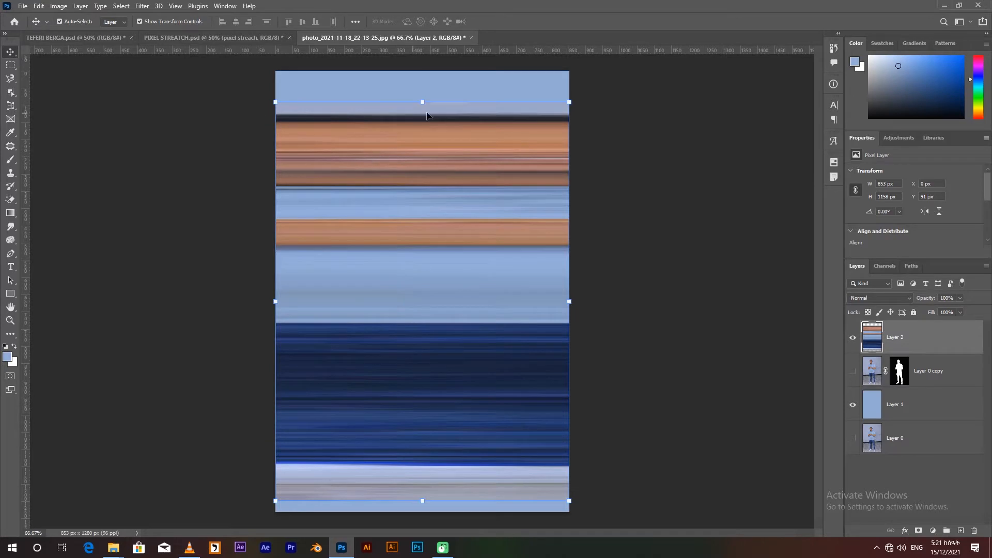
# Create a new A4 document in landscape orientation at 300 pixels/inch in RGB Color.
pyautogui.click(23, 7)
pyautogui.click(30, 17)
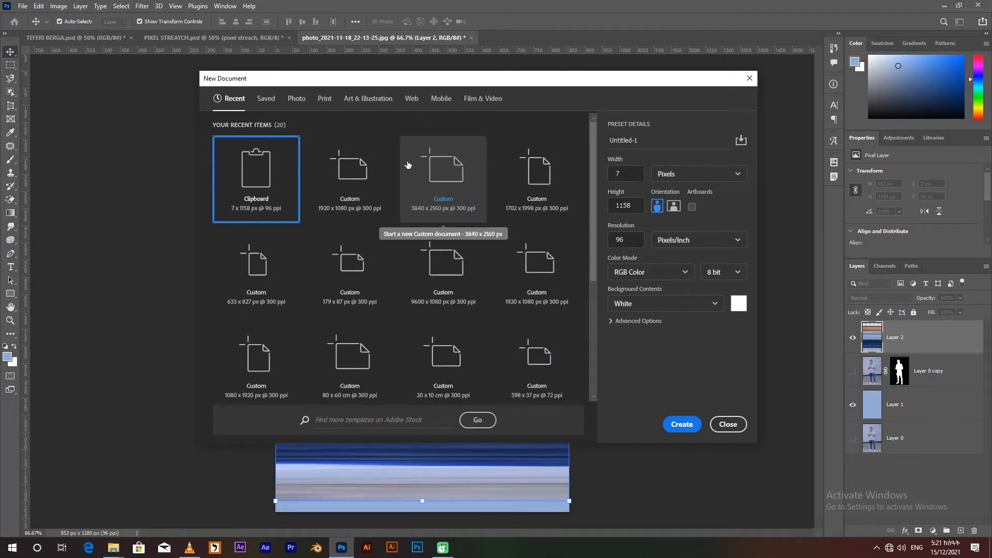
pyautogui.click(326, 100)
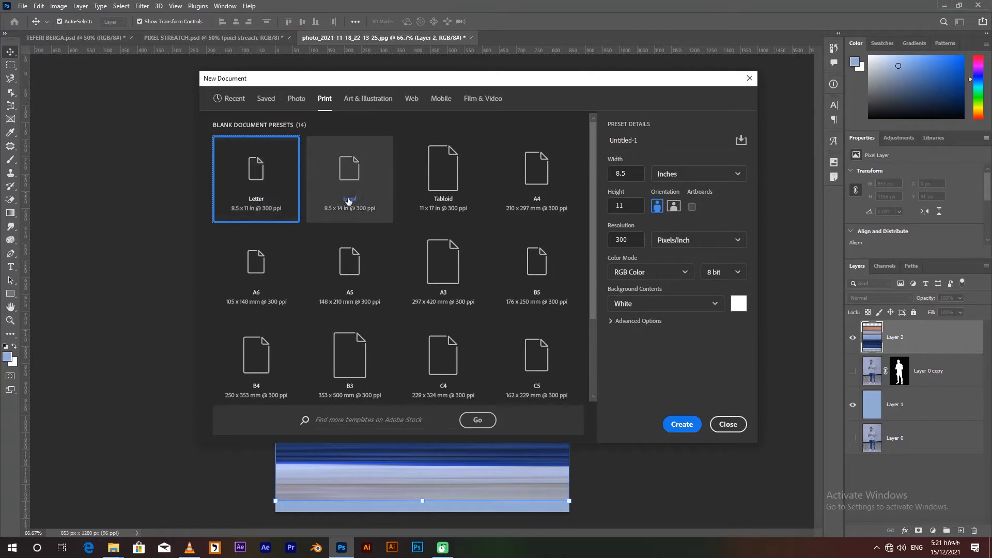
pyautogui.click(543, 182)
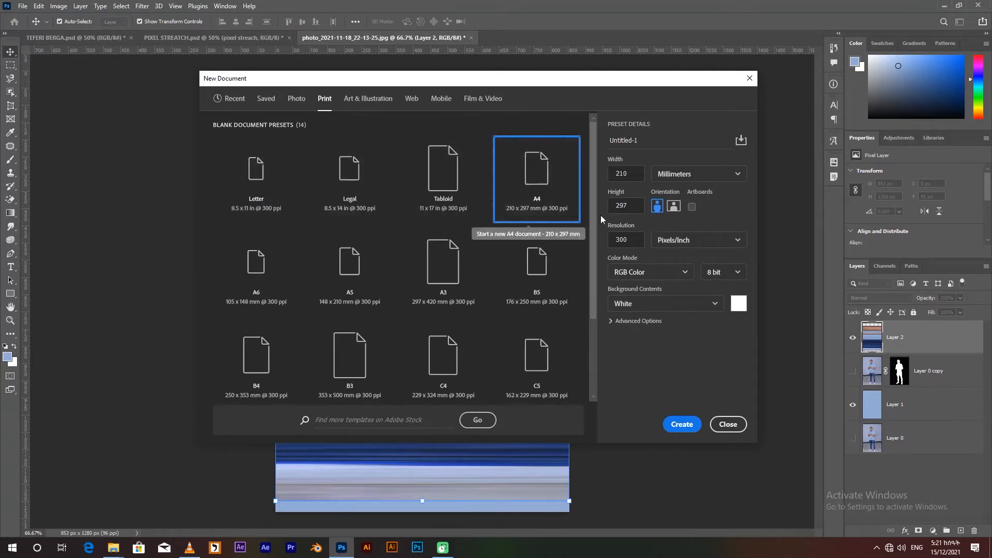
pyautogui.click(673, 208)
pyautogui.click(681, 426)
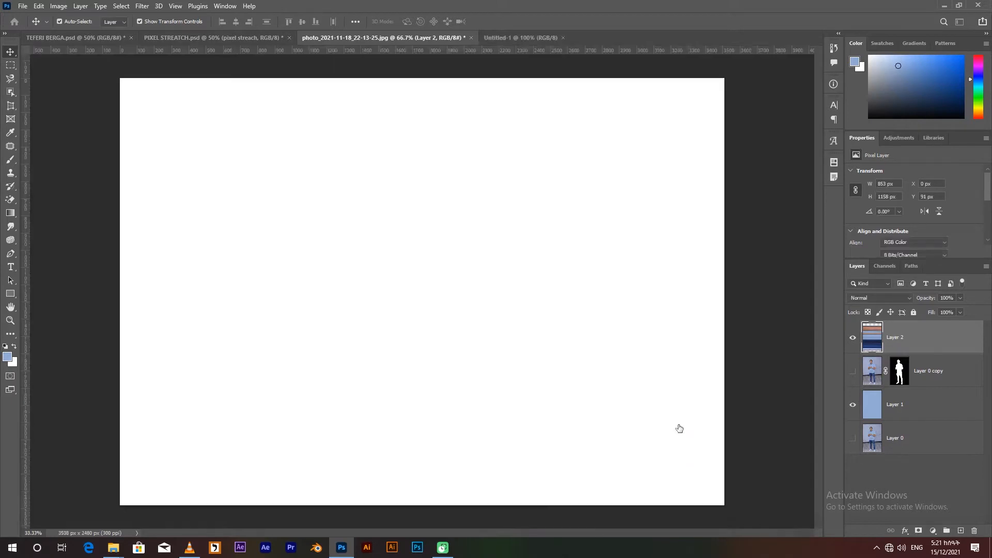
# Duplicate all four layers of the photo document into the Untitled-1 document and switch to it.
pyautogui.click(461, 39)
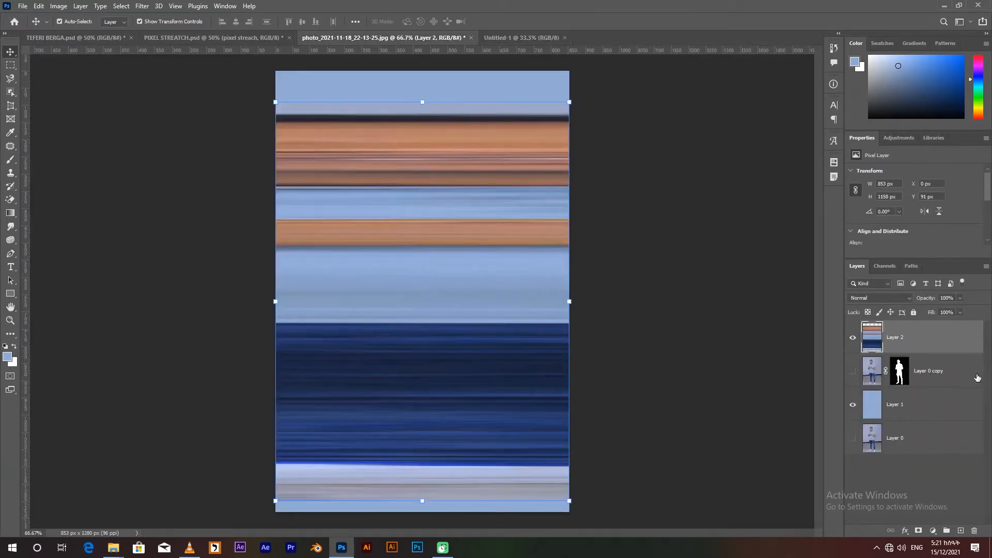
pyautogui.click(908, 439)
pyautogui.keyDown('shift'); pyautogui.click(926, 338); pyautogui.keyUp('shift')
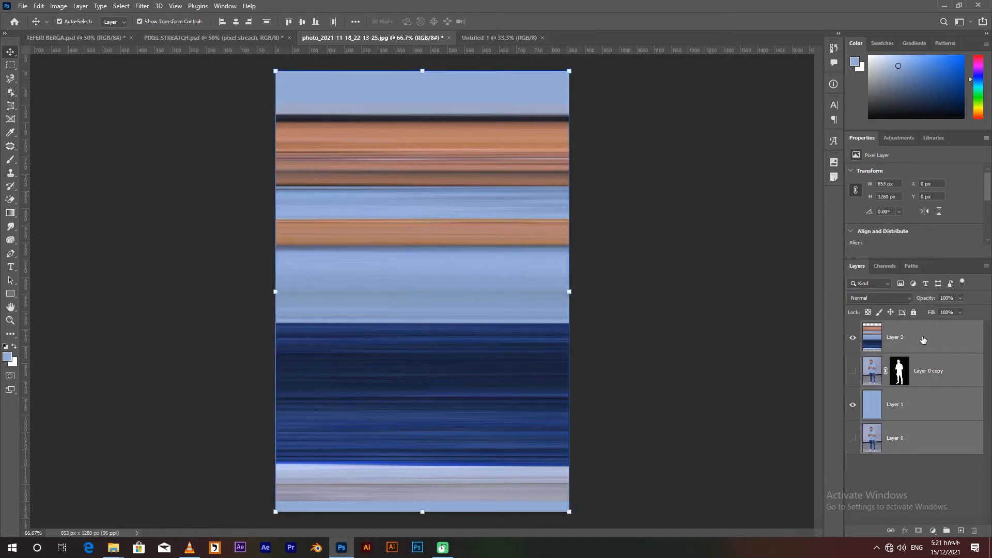
pyautogui.rightClick(922, 337)
pyautogui.click(804, 141)
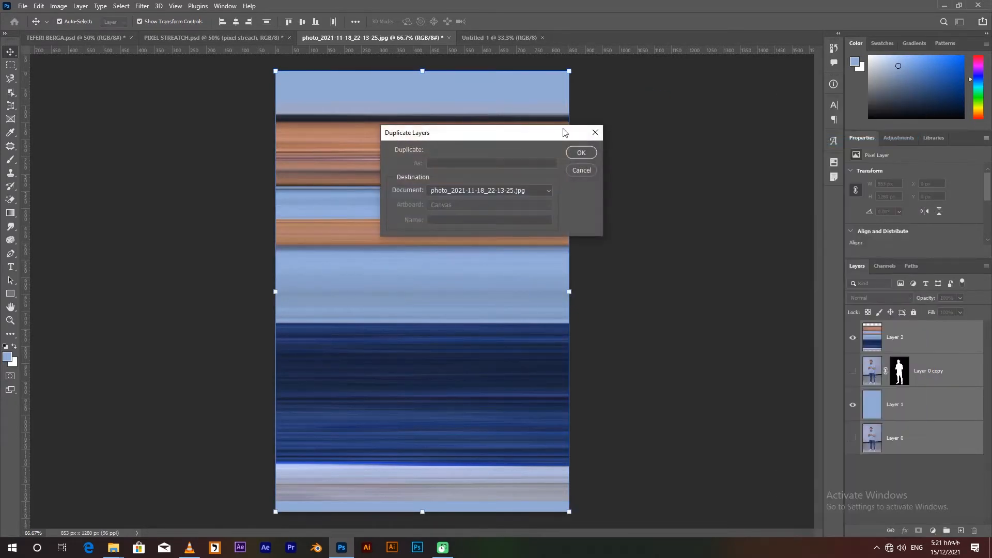
pyautogui.click(487, 191)
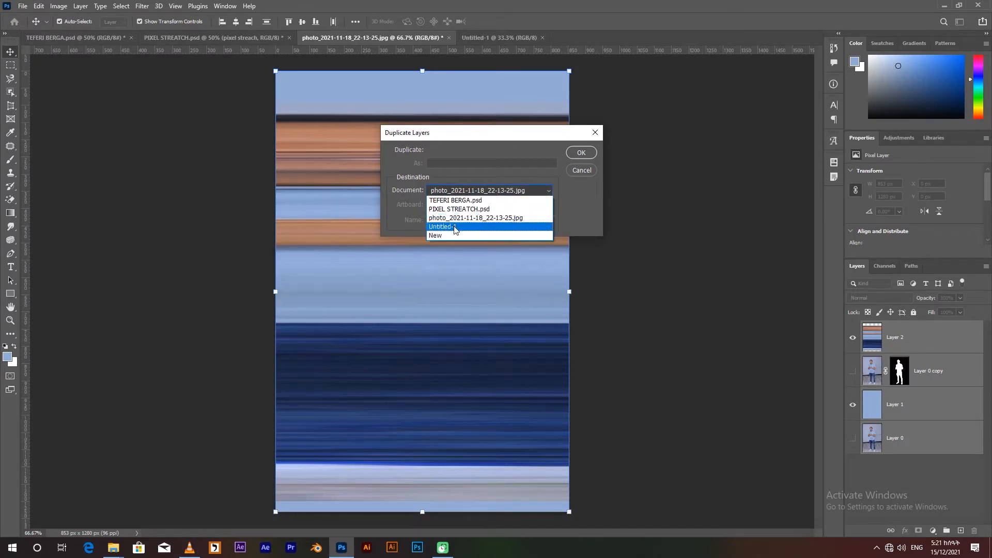
pyautogui.click(455, 227)
pyautogui.click(577, 154)
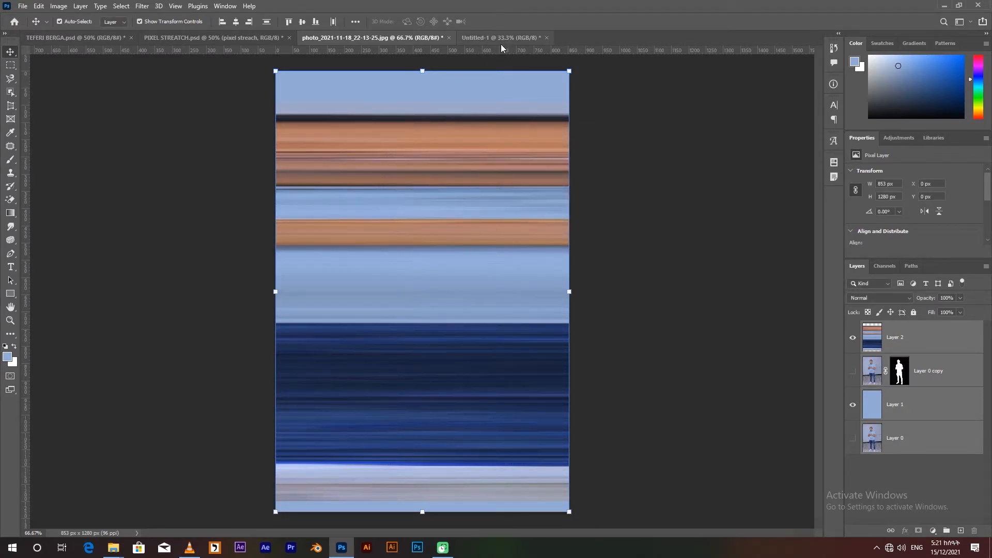
pyautogui.click(489, 38)
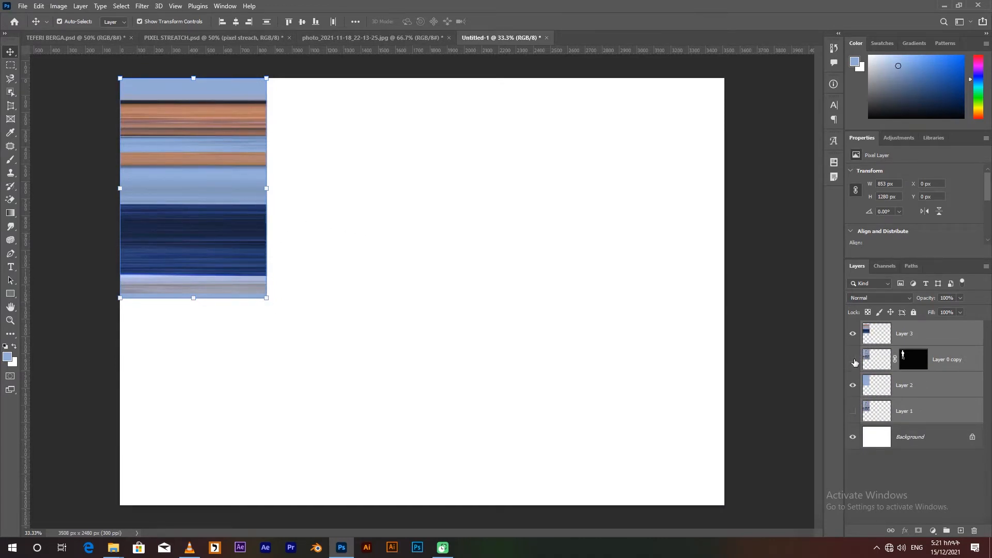
# In the A4 document, show only the masked cutout above the white background, hiding the strip, light blue and original photo layers.
pyautogui.click(922, 389)
pyautogui.click(853, 334)
pyautogui.click(853, 360)
pyautogui.click(853, 385)
pyautogui.click(871, 412)
pyautogui.click(853, 412)
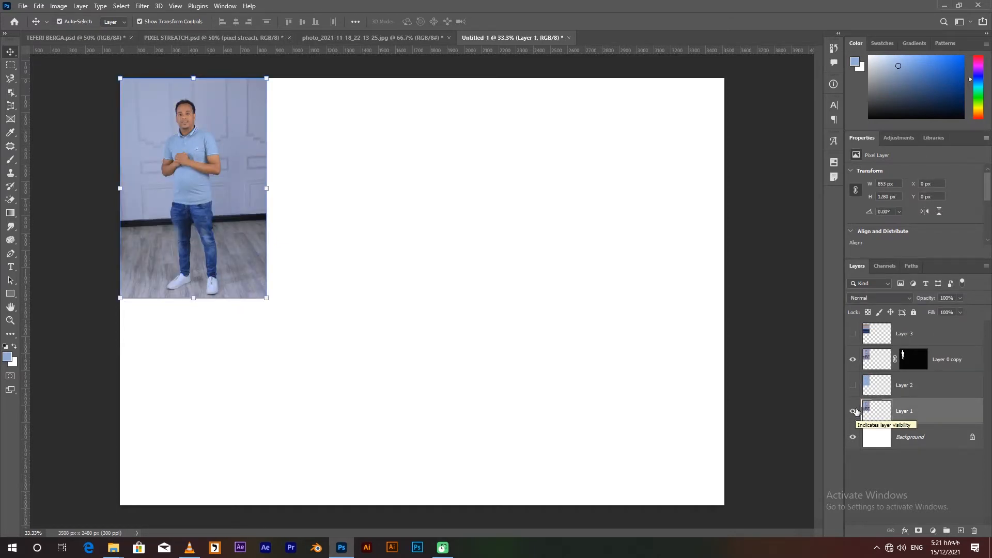
pyautogui.click(853, 412)
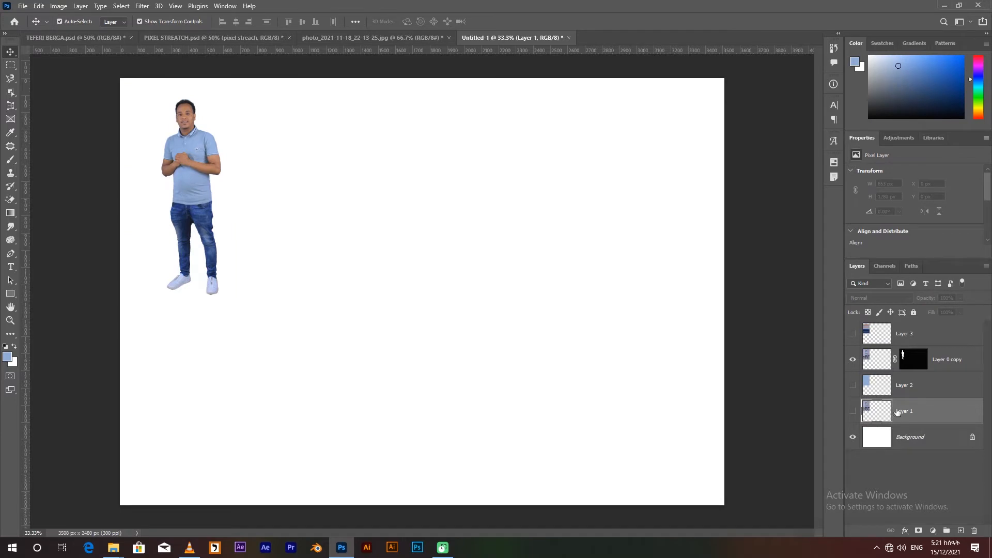
# Show the light blue layer and stretch it to about 3623 by 2585 px so it covers the whole canvas.
pyautogui.click(853, 386)
pyautogui.click(904, 385)
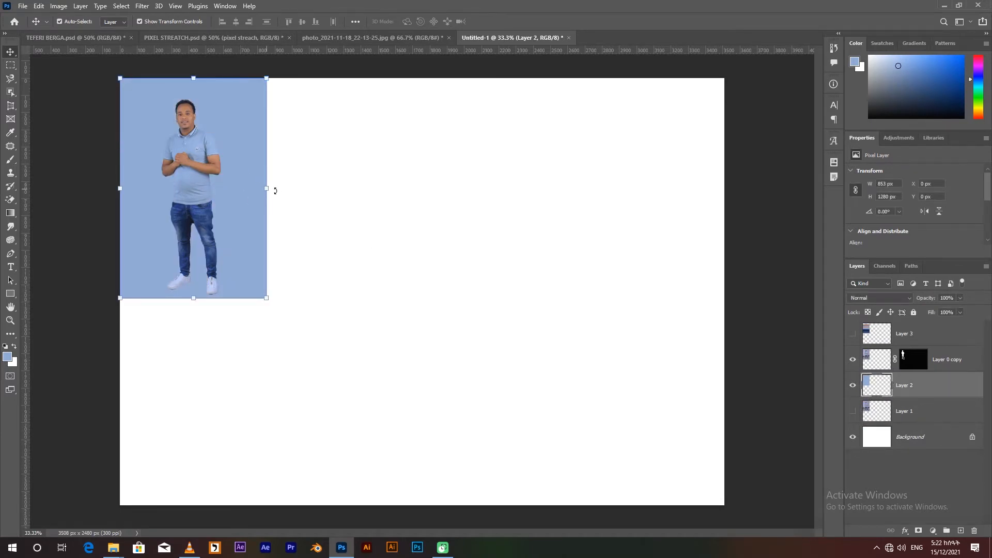
pyautogui.moveTo(269, 188); pyautogui.dragTo(737, 189)
pyautogui.moveTo(429, 299); pyautogui.dragTo(425, 520)
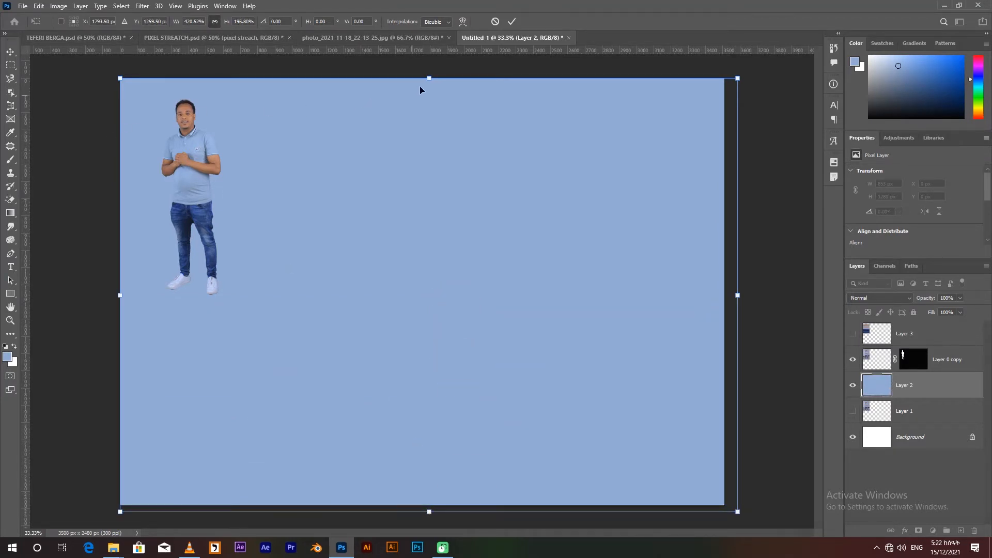
pyautogui.moveTo(429, 79); pyautogui.dragTo(429, 67)
pyautogui.moveTo(119, 290); pyautogui.dragTo(113, 290)
pyautogui.click(512, 21)
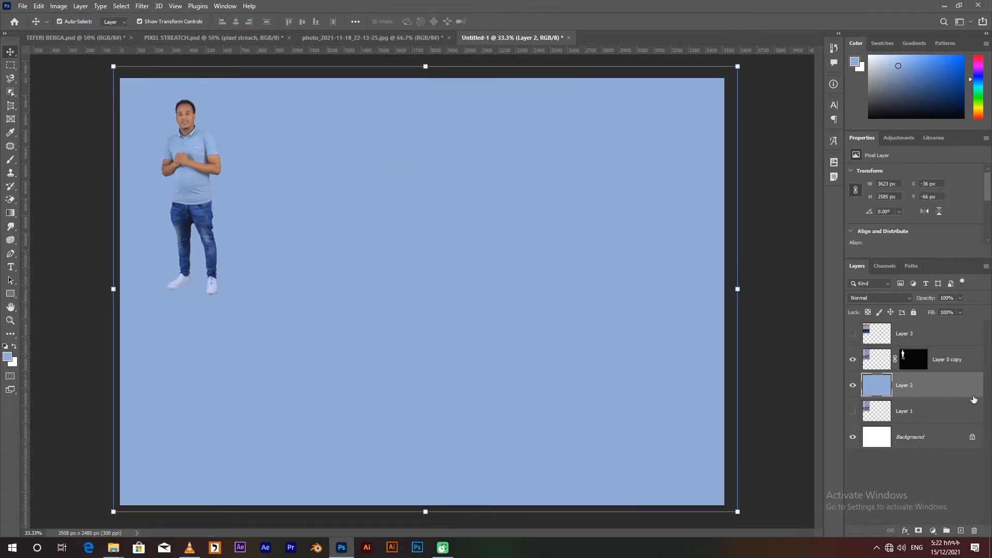
# Scale the masked cutout up to about 2312 by 3469 px and move it to the canvas centre.
pyautogui.click(871, 362)
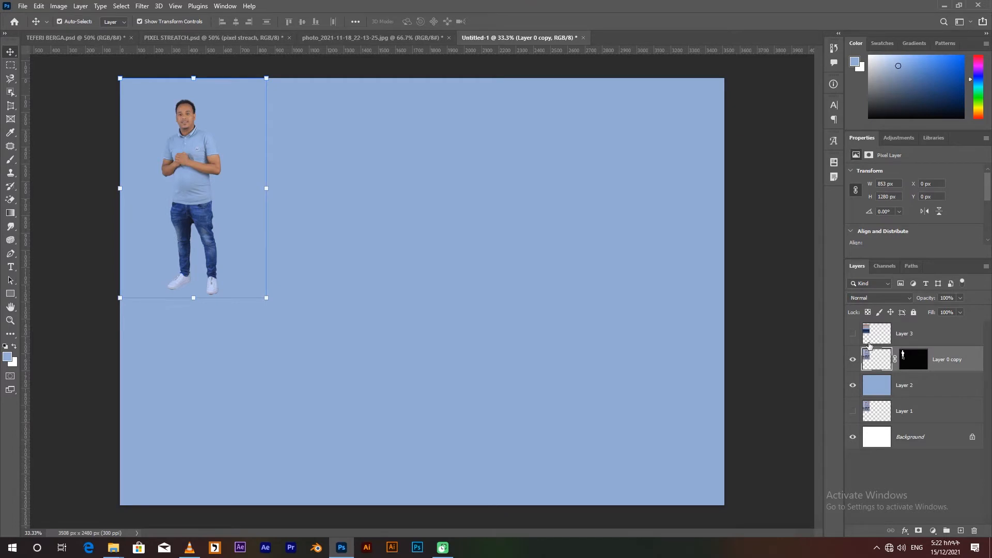
pyautogui.moveTo(267, 297); pyautogui.dragTo(770, 526)
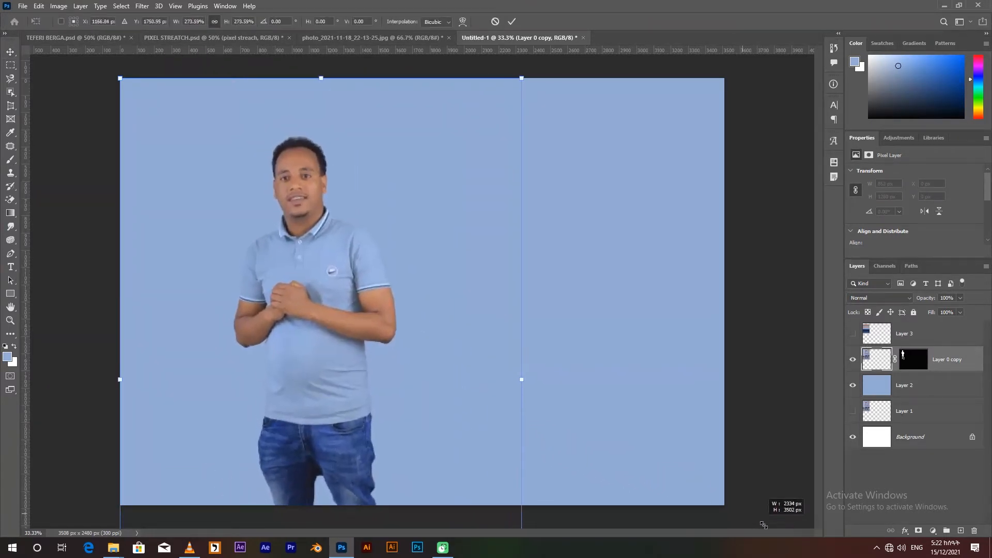
pyautogui.moveTo(290, 252); pyautogui.dragTo(405, 264)
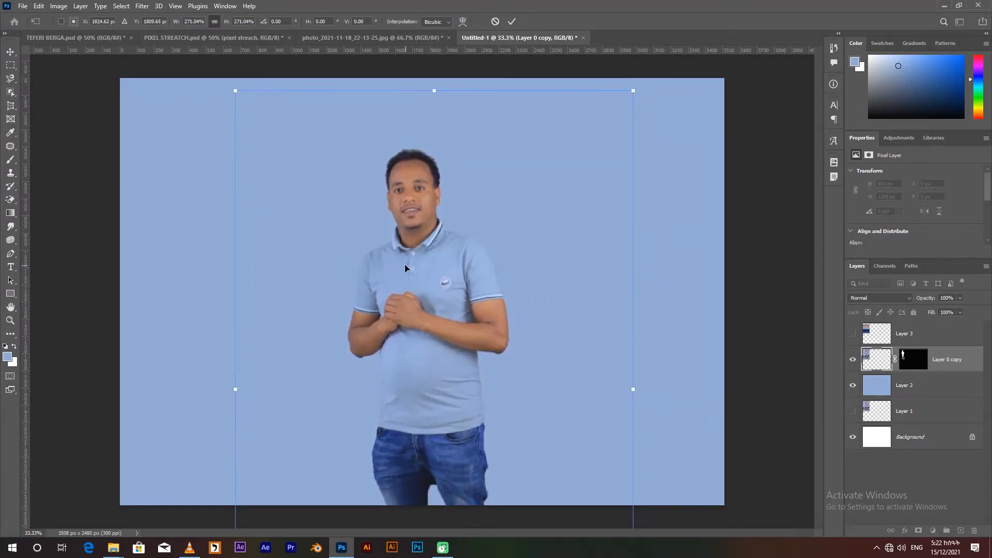
pyautogui.moveTo(400, 248); pyautogui.dragTo(411, 250)
pyautogui.press('Return')
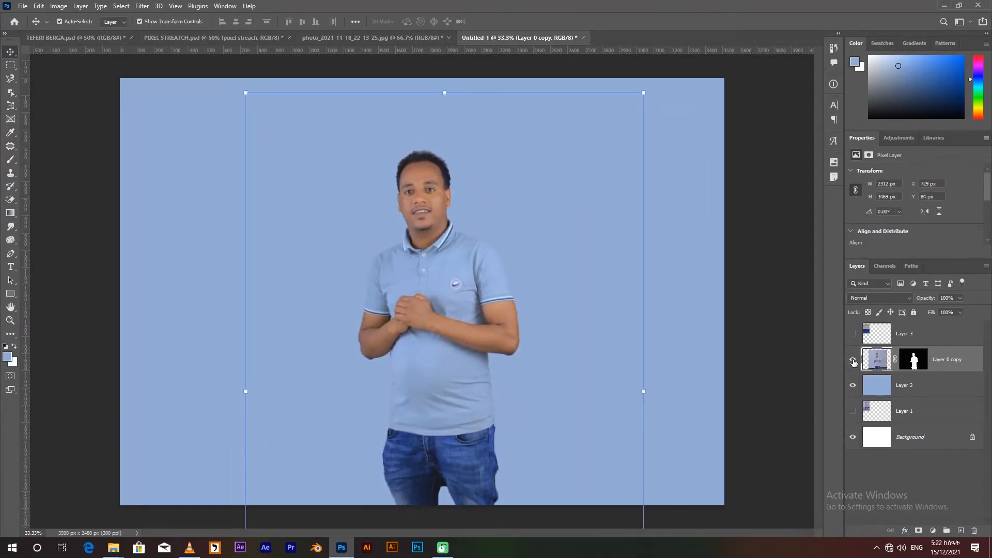
# Hide the cutout, show the pixel strip layer and move the strip to the middle of the canvas.
pyautogui.click(853, 361)
pyautogui.click(853, 334)
pyautogui.click(909, 334)
pyautogui.moveTo(232, 209); pyautogui.dragTo(418, 227)
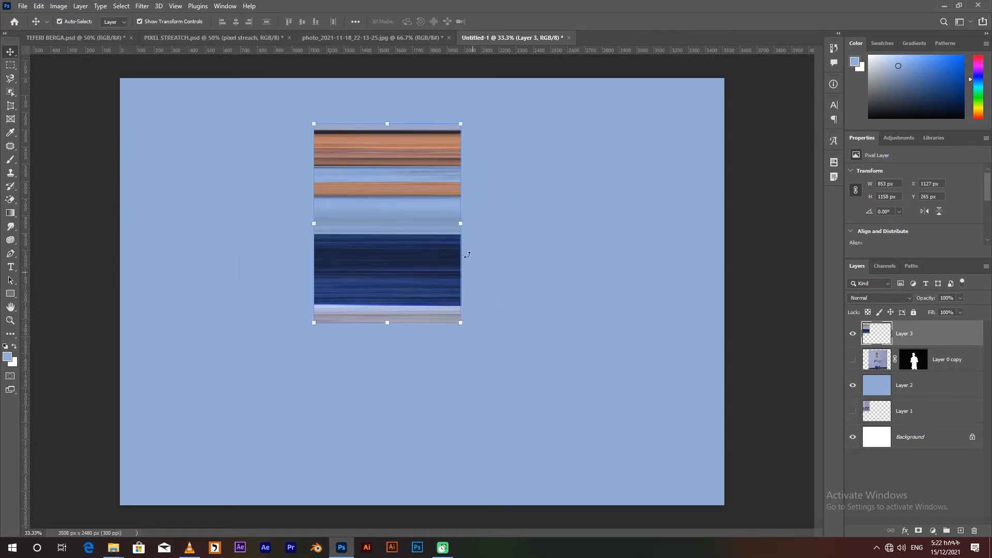
pyautogui.moveTo(411, 262); pyautogui.dragTo(455, 316)
# Stretch the pixel strip to the full 3508 px canvas width and nudge it down to about Y 648 px.
pyautogui.moveTo(504, 280); pyautogui.dragTo(728, 273)
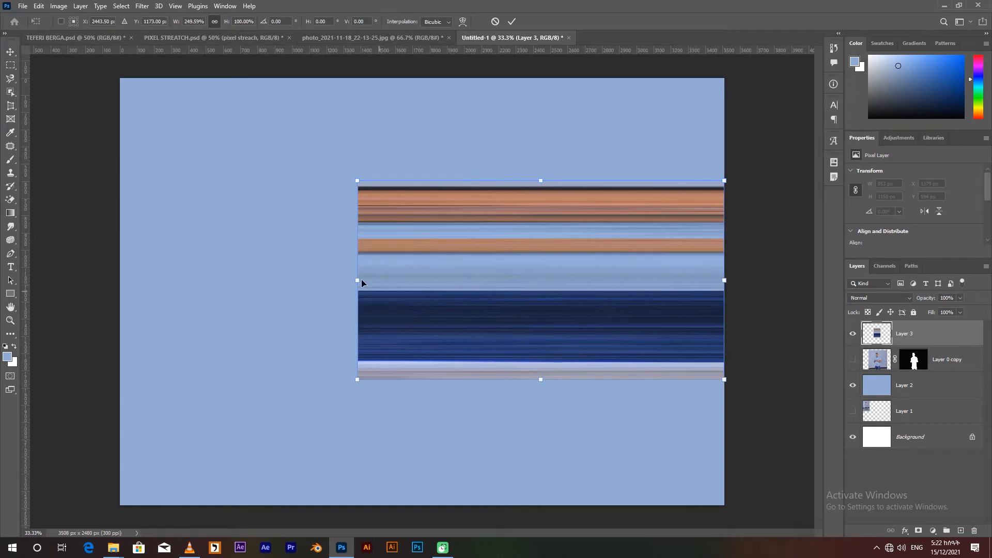
pyautogui.moveTo(358, 281); pyautogui.dragTo(120, 294)
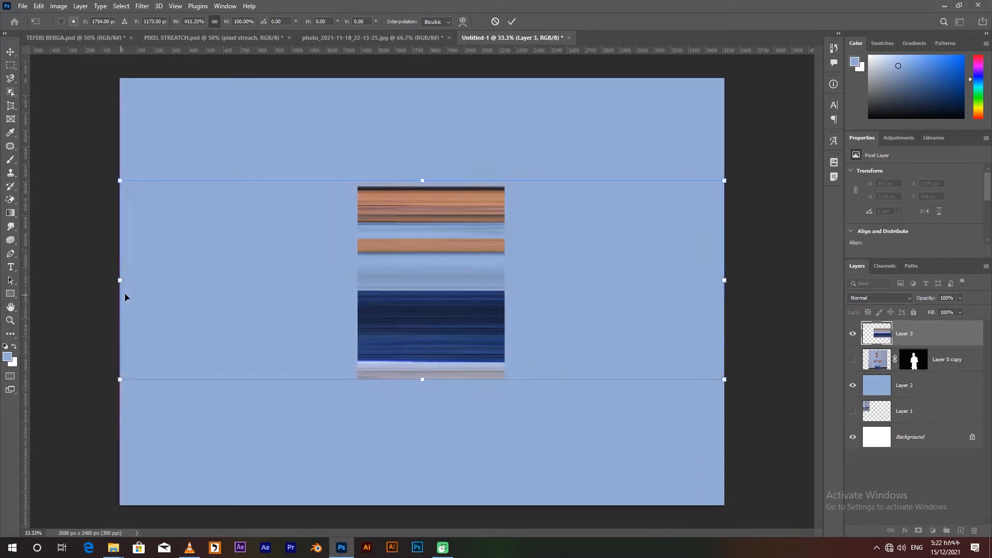
pyautogui.press('Return')
pyautogui.moveTo(467, 312); pyautogui.dragTo(466, 321)
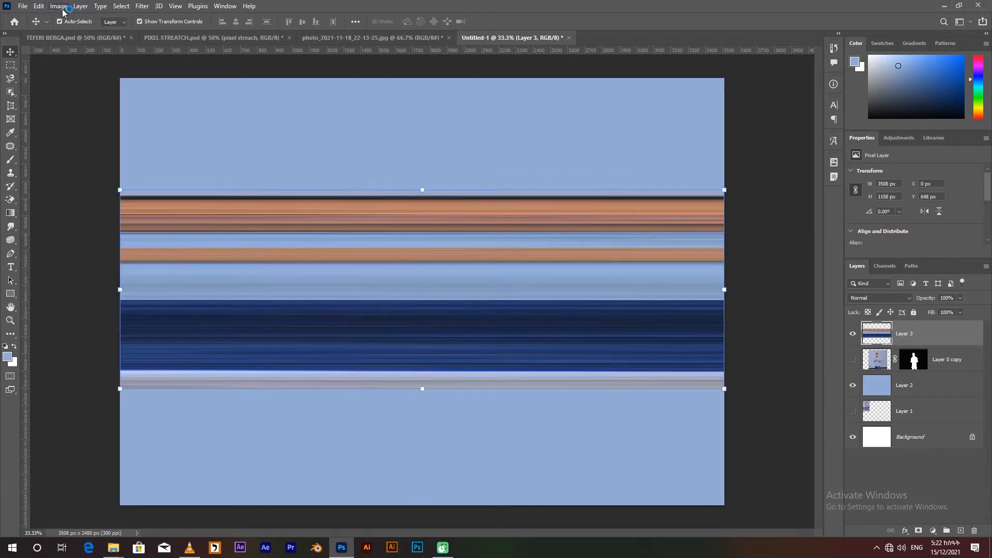
# Apply the Polar Coordinates filter to the pixel strip with Rectangular to Polar.
pyautogui.click(146, 6)
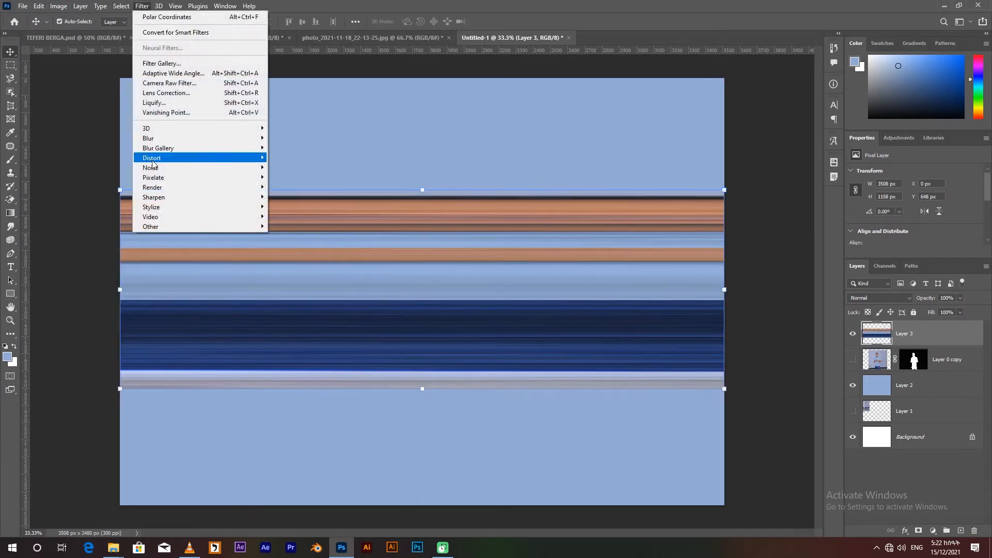
pyautogui.moveTo(155, 158)
pyautogui.click(307, 177)
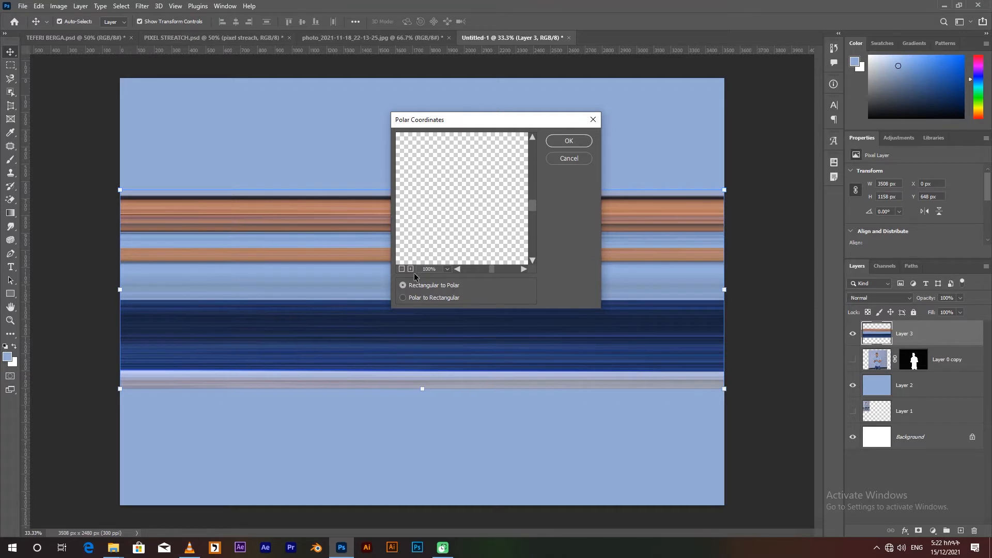
pyautogui.click(569, 141)
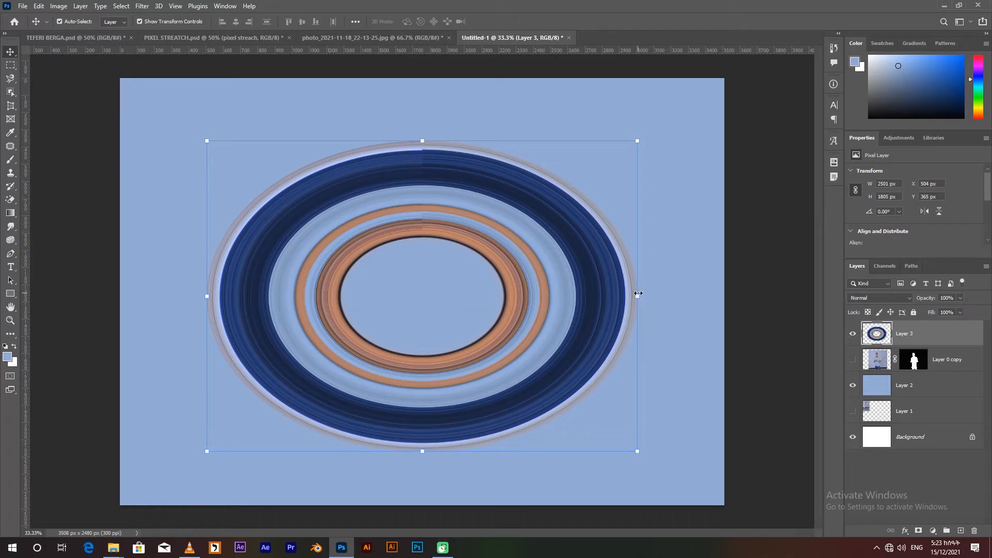
# Narrow the oval rings into a near-circle about 1859 by 1805 px and centre them on the canvas.
pyautogui.moveTo(639, 295); pyautogui.dragTo(527, 296)
pyautogui.click(511, 22)
pyautogui.moveTo(467, 281); pyautogui.dragTo(529, 284)
# Place the cutout above the ring layer and show it, moving the man up and the ring slightly down.
pyautogui.moveTo(875, 362); pyautogui.dragTo(881, 328)
pyautogui.click(854, 334)
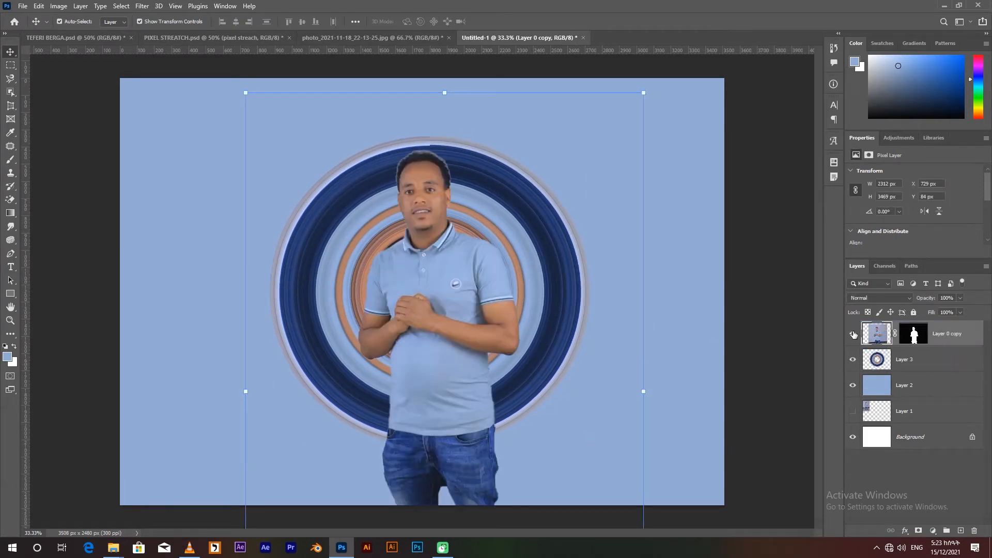
pyautogui.moveTo(468, 303); pyautogui.dragTo(454, 234)
pyautogui.keyDown('shift'); pyautogui.click(876, 359); pyautogui.keyUp('shift')
pyautogui.moveTo(527, 232)
pyautogui.mouseDown()
pyautogui.moveTo(536, 260)
pyautogui.moveTo(520, 264)
pyautogui.moveTo(522, 247)
pyautogui.mouseUp()
# Shrink the ring behind the man and enlarge the cutout to about 4036 by 6056 px.
pyautogui.click(915, 360)
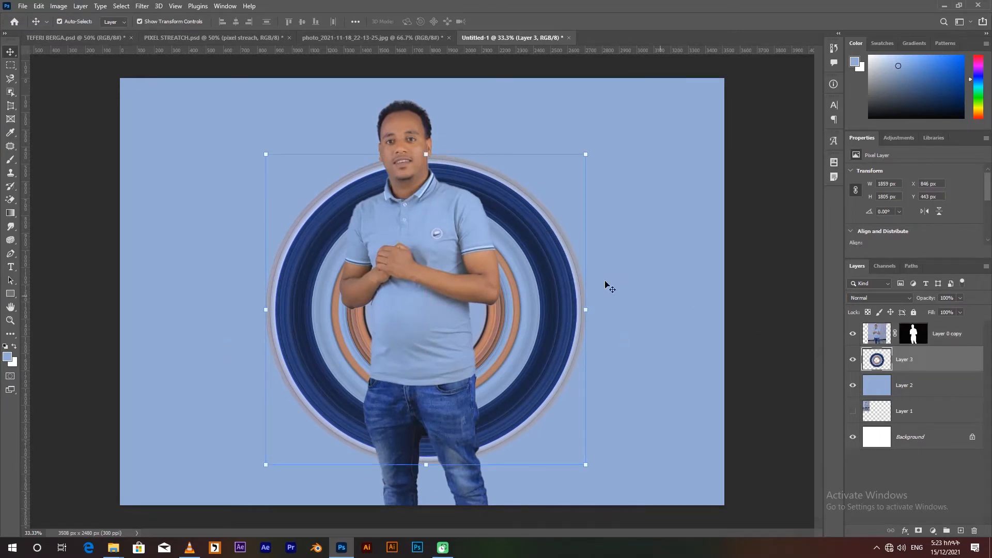
pyautogui.moveTo(587, 153); pyautogui.dragTo(540, 178)
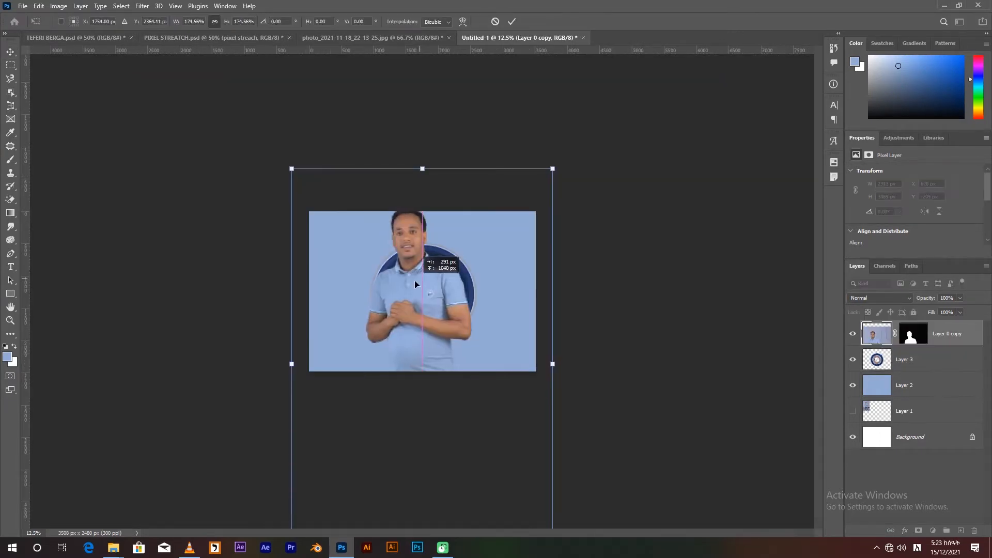
pyautogui.moveTo(414, 280); pyautogui.dragTo(417, 299)
pyautogui.press('Return')
pyautogui.hotkey('ctrl', '+')
pyautogui.hotkey('ctrl', '+')
pyautogui.hotkey('ctrl', '+')
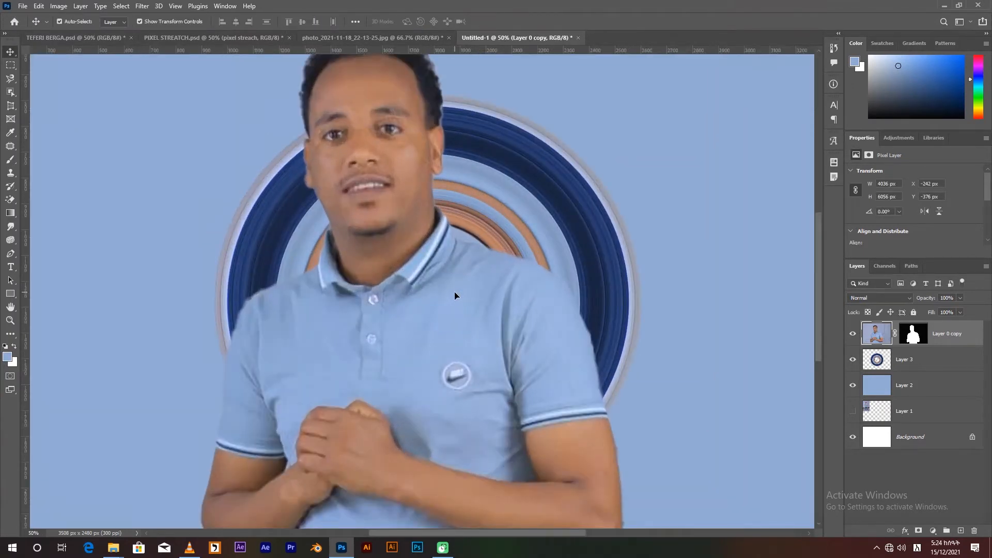
pyautogui.hotkey('ctrl', '-')
pyautogui.hotkey('ctrl', '-')
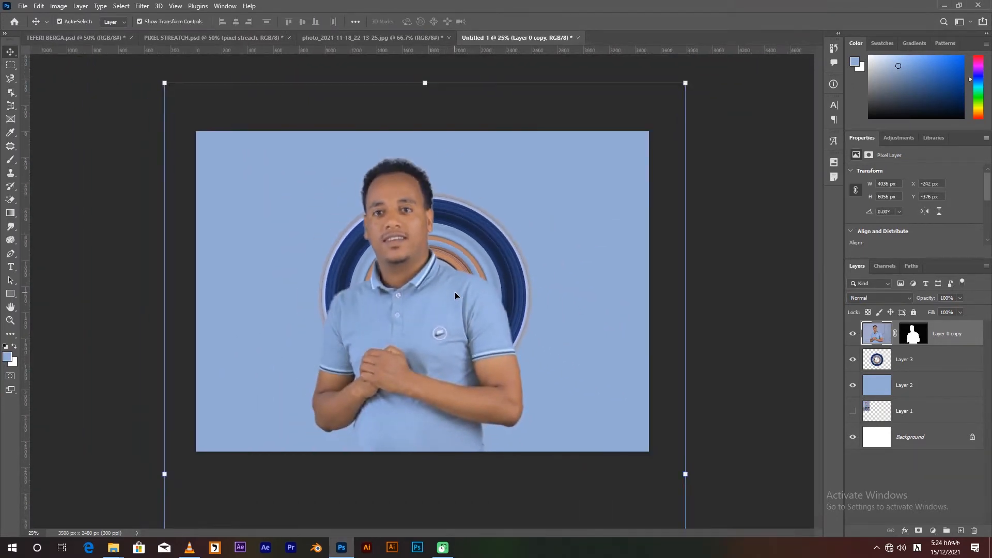
# Enlarge the ring to about 2090 by 2030 px and lower it behind the man's torso.
pyautogui.click(881, 367)
pyautogui.moveTo(532, 193); pyautogui.dragTo(591, 138)
pyautogui.moveTo(541, 223); pyautogui.dragTo(502, 279)
pyautogui.press('Return')
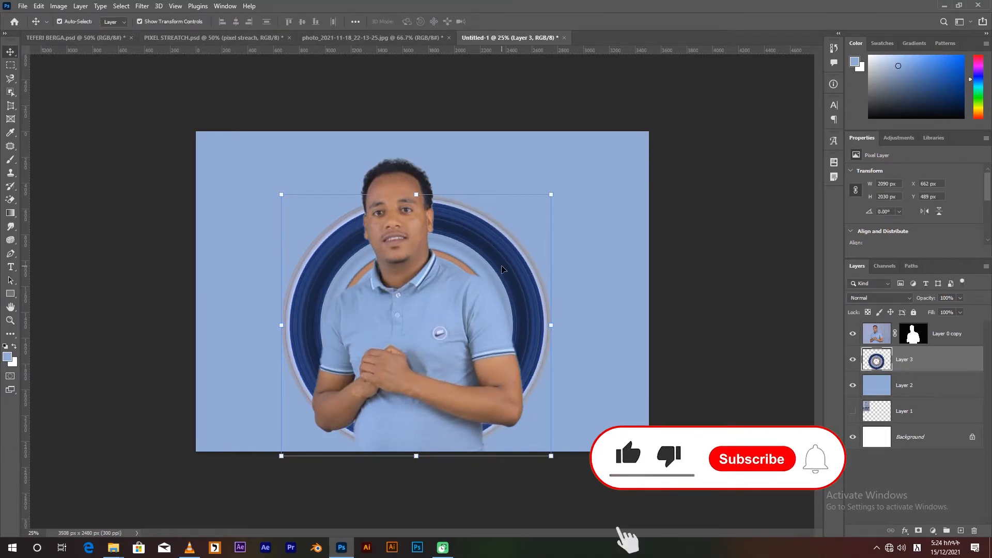
pyautogui.hotkey('ctrl', '+')
pyautogui.moveTo(555, 268); pyautogui.dragTo(558, 298)
# Scale the cutout down to about 2508 by 3764 px and the ring to about 1812 by 1760 px, centring both.
pyautogui.click(872, 335)
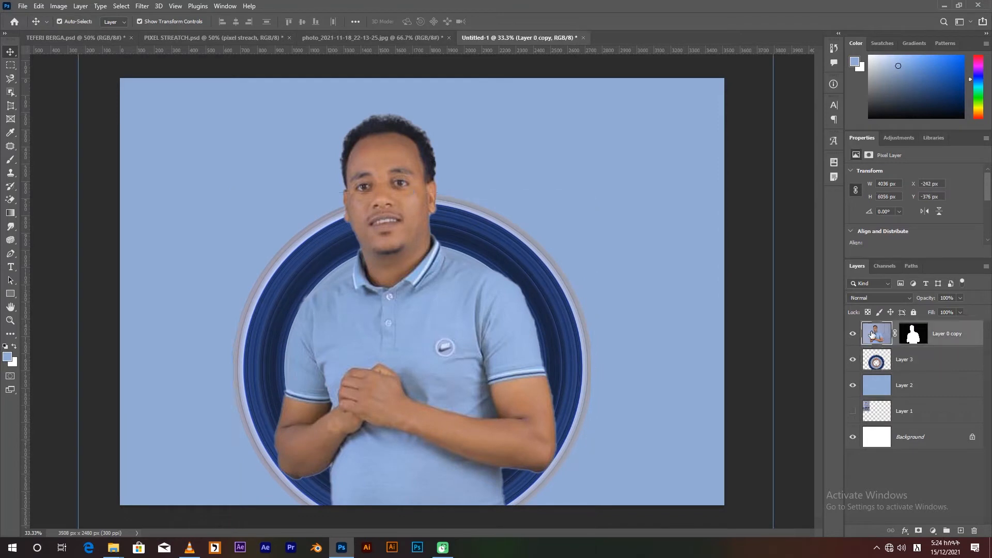
pyautogui.hotkey('ctrl', '-')
pyautogui.hotkey('ctrl', '-')
pyautogui.hotkey('ctrl', '-')
pyautogui.hotkey('ctrl', '-')
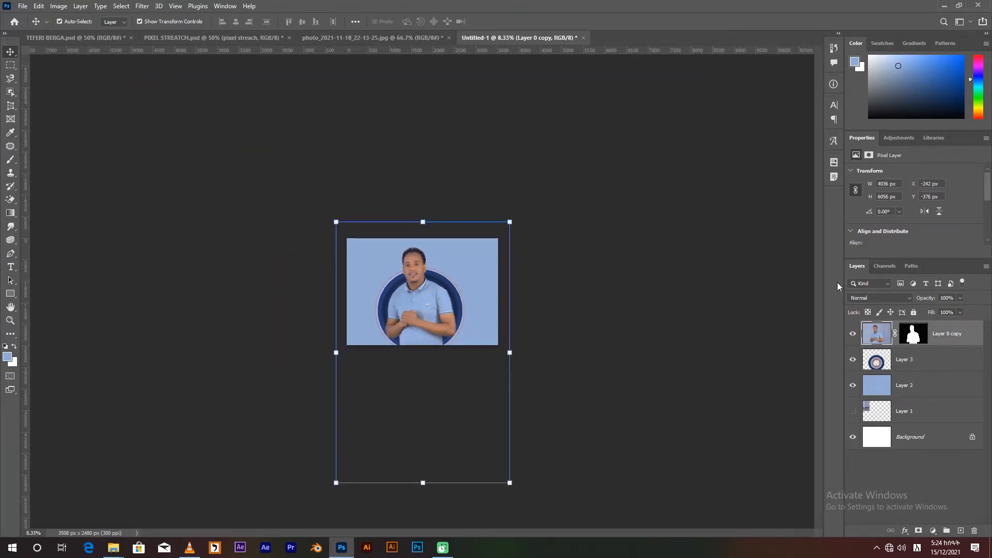
pyautogui.moveTo(513, 223); pyautogui.dragTo(445, 319)
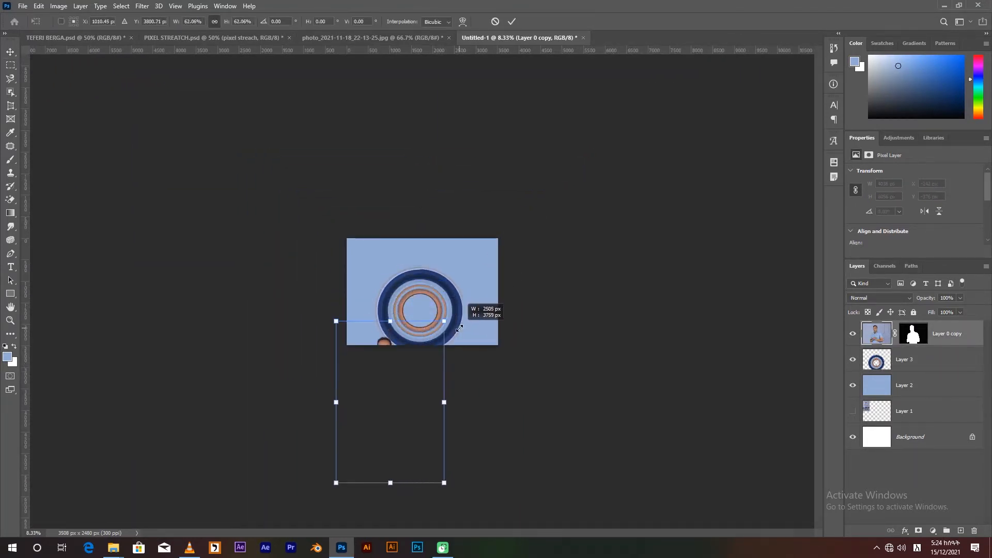
pyautogui.moveTo(405, 403); pyautogui.dragTo(425, 313)
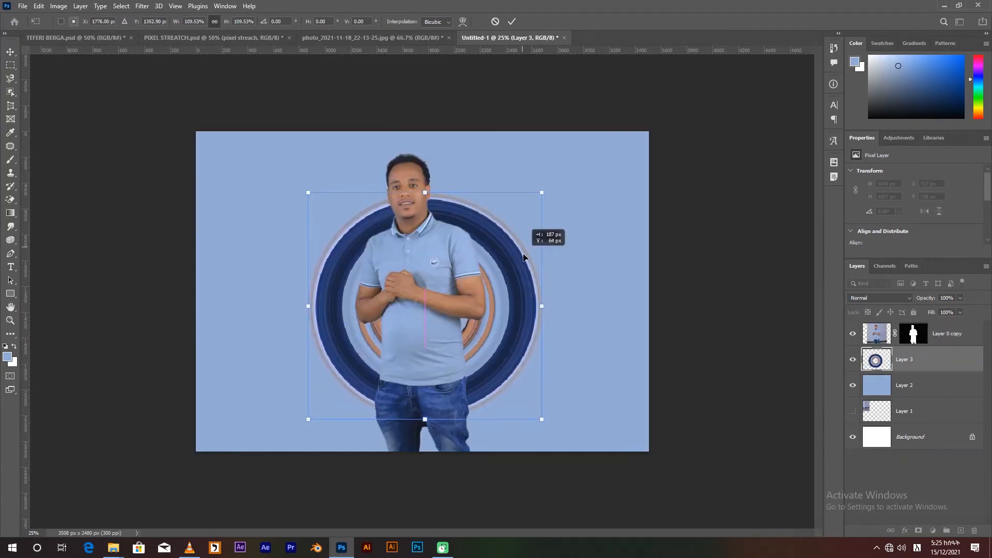
pyautogui.moveTo(524, 255); pyautogui.dragTo(523, 254)
pyautogui.press('Return')
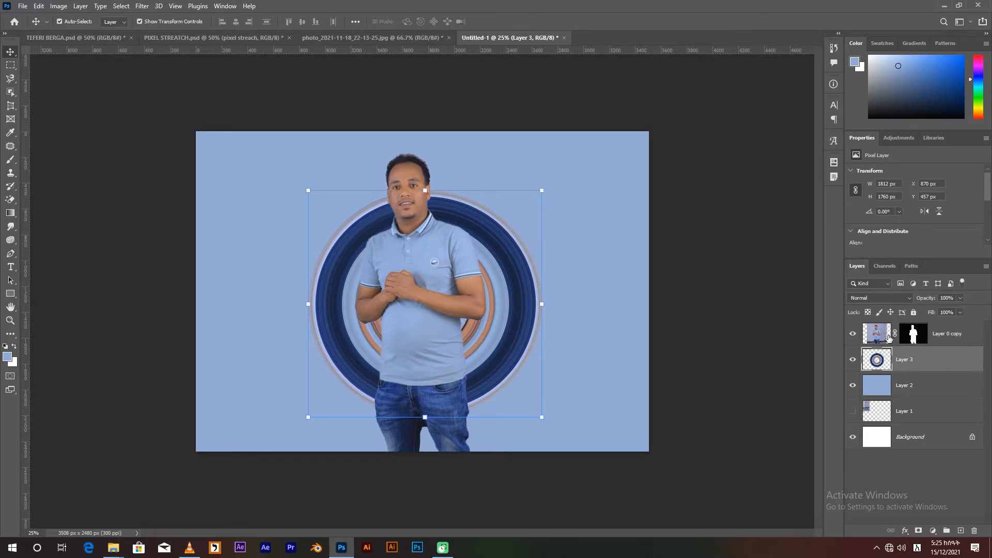
# Duplicate the masked cutout layer and select the lower of the two cutout layers.
pyautogui.click(884, 336)
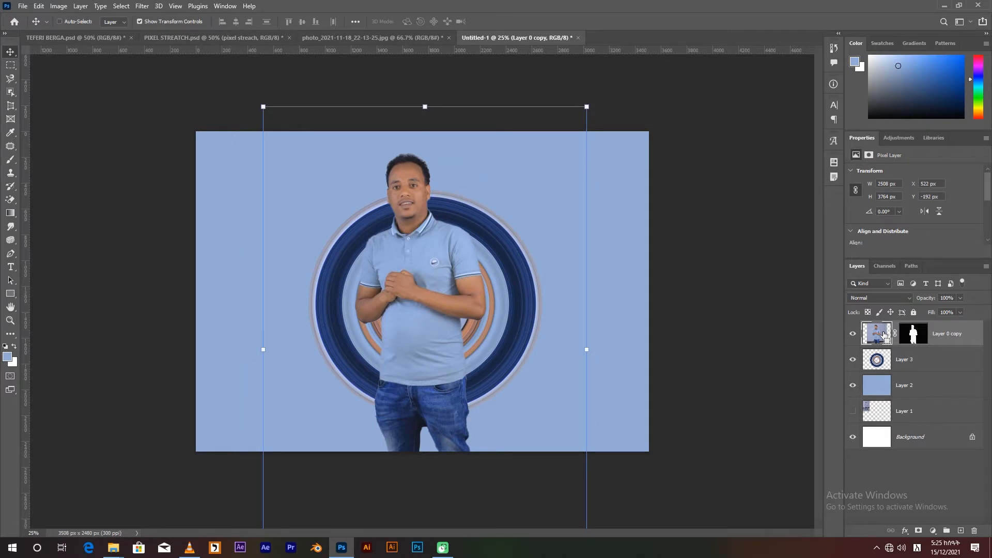
pyautogui.hotkey('ctrl', 'j')
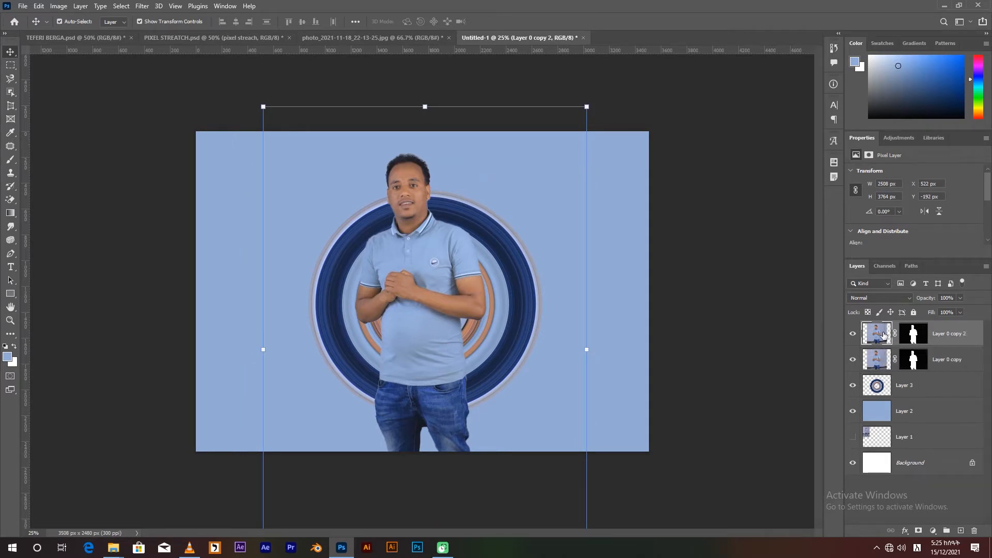
pyautogui.click(875, 360)
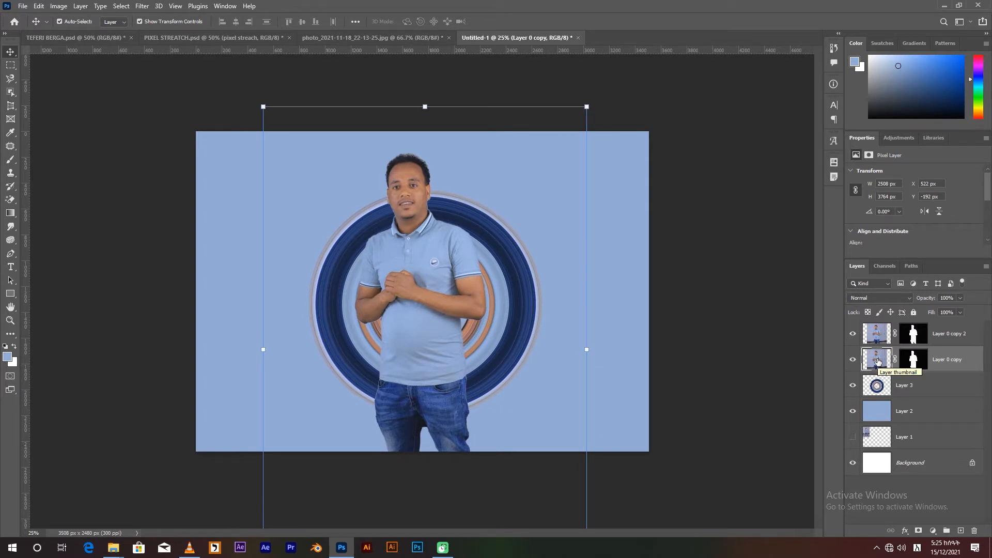
# Hide the top cutout copy, load the ring's outline as a selection, and ready a 700 px black brush for the visible cutout's mask.
pyautogui.click(853, 334)
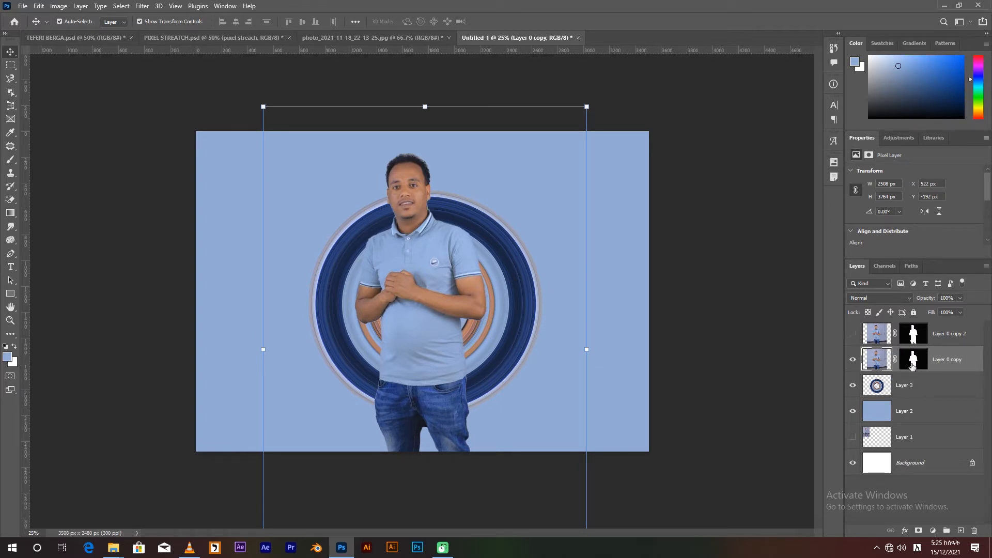
pyautogui.keyDown('ctrl'); pyautogui.click(878, 387); pyautogui.keyUp('ctrl')
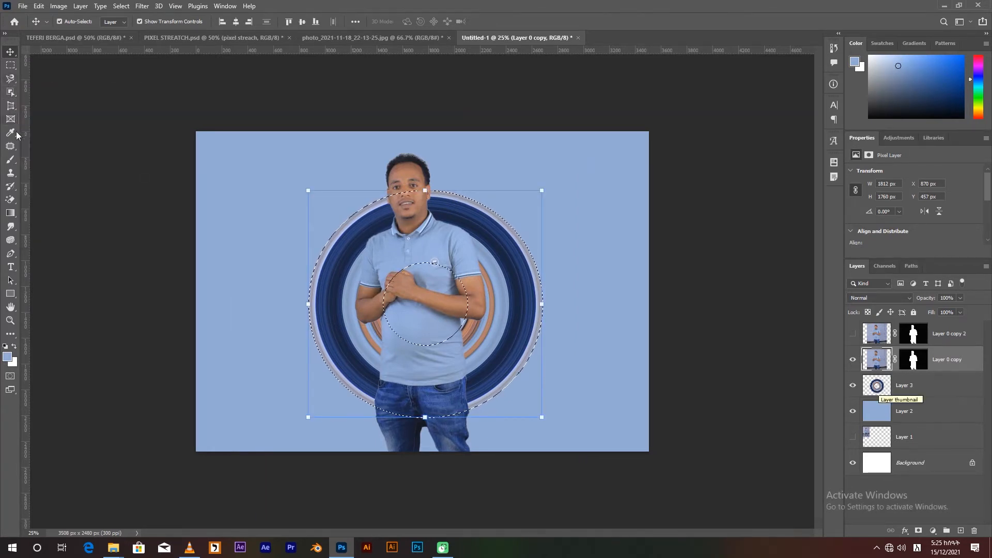
pyautogui.click(10, 160)
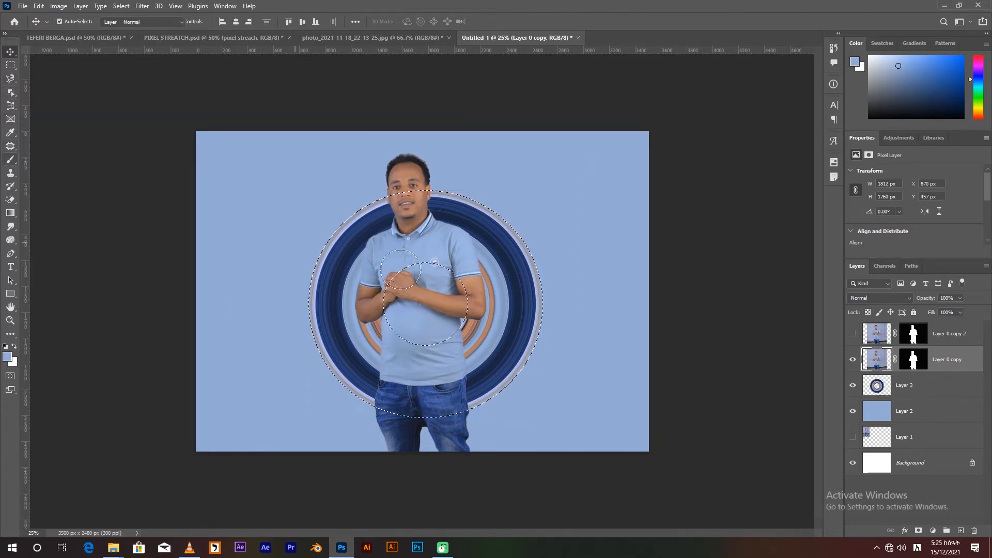
pyautogui.click(5, 346)
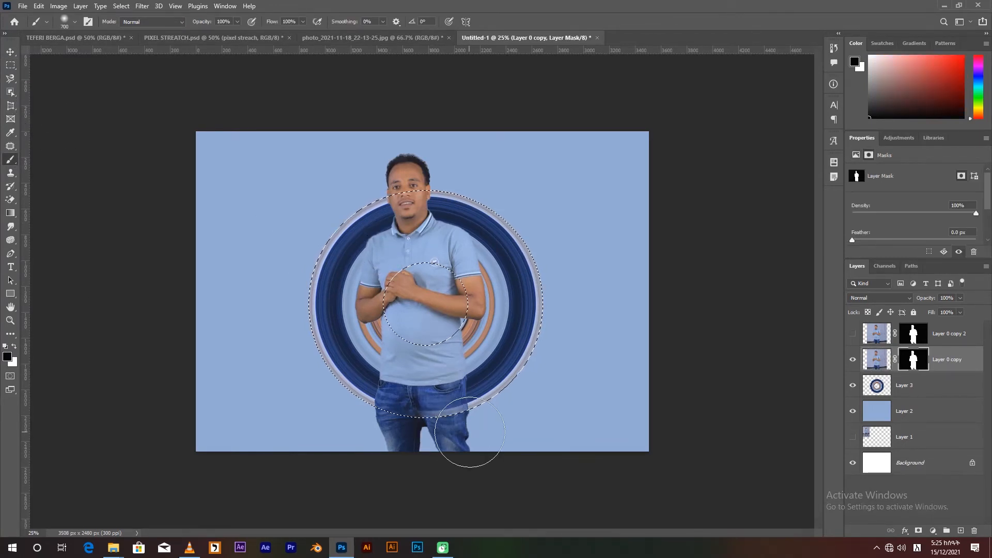
# Try masking out the man's body inside the ring band with the black brush, and undo the stroke.
pyautogui.moveTo(467, 432)
pyautogui.mouseDown()
pyautogui.moveTo(414, 423)
pyautogui.moveTo(440, 395)
pyautogui.moveTo(390, 353)
pyautogui.moveTo(428, 311)
pyautogui.moveTo(470, 300)
pyautogui.moveTo(471, 315)
pyautogui.moveTo(412, 313)
pyautogui.moveTo(414, 283)
pyautogui.mouseUp()
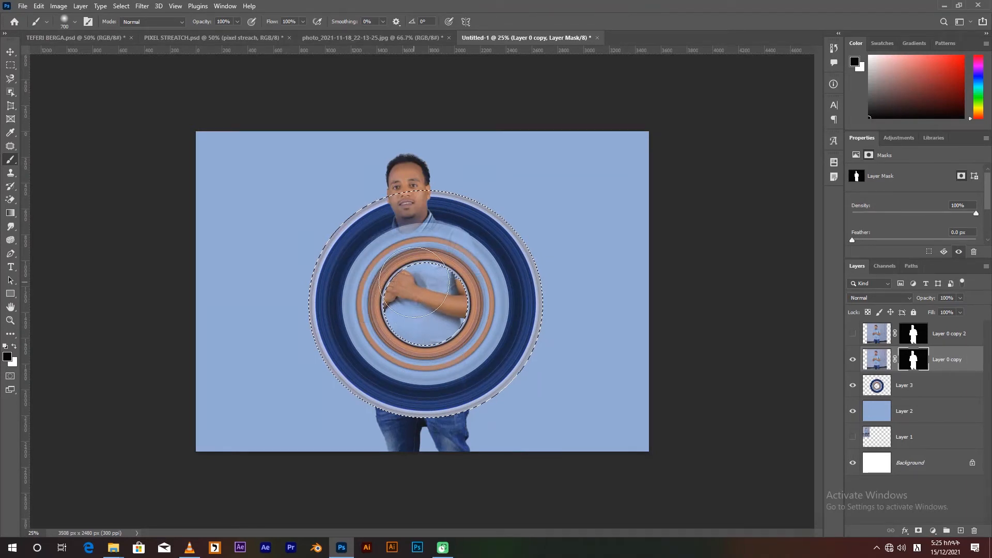
pyautogui.hotkey('ctrl', 'z')
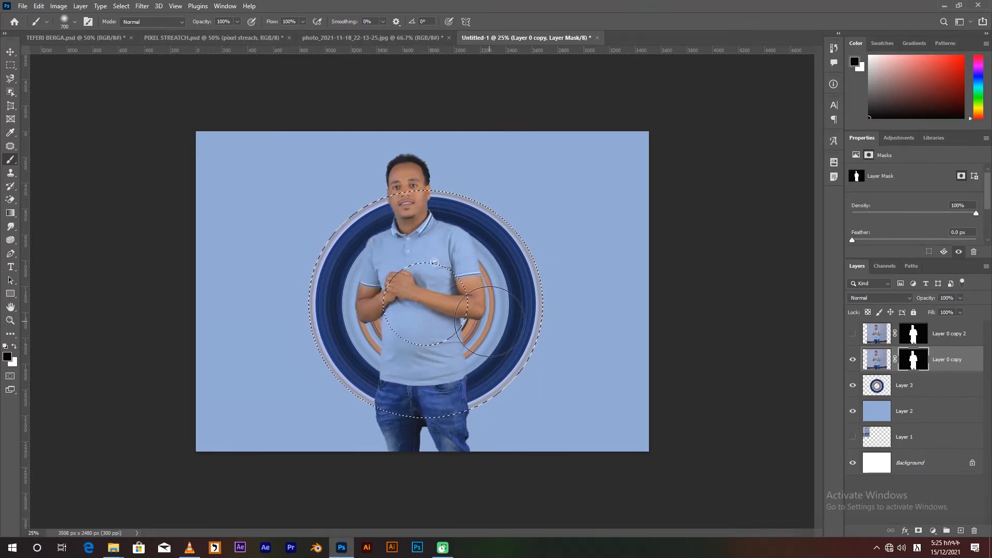
# Invert the ring selection and mask out the man's legs below the ring's outer edge.
pyautogui.click(124, 7)
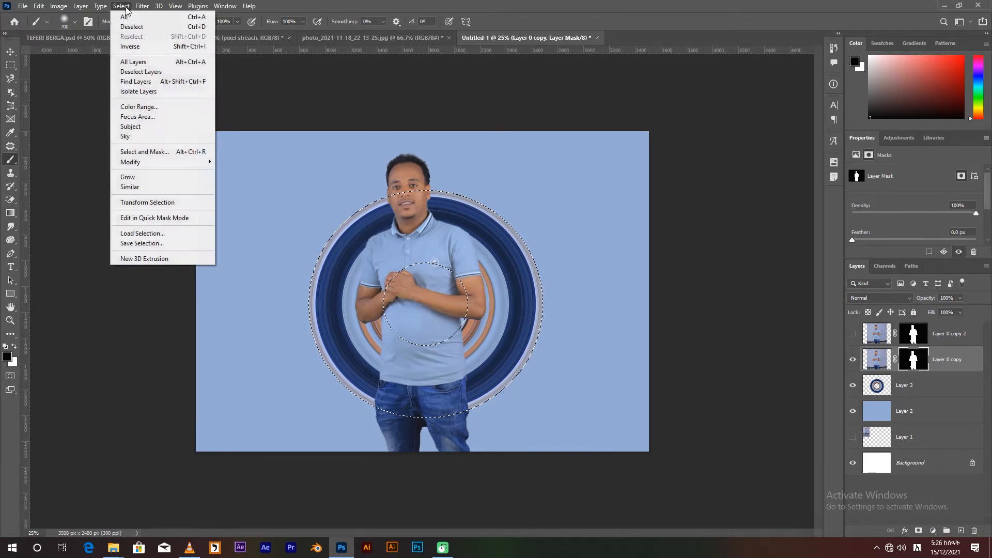
pyautogui.click(130, 46)
pyautogui.moveTo(474, 460)
pyautogui.mouseDown()
pyautogui.moveTo(348, 439)
pyautogui.moveTo(548, 432)
pyautogui.moveTo(339, 432)
pyautogui.mouseUp()
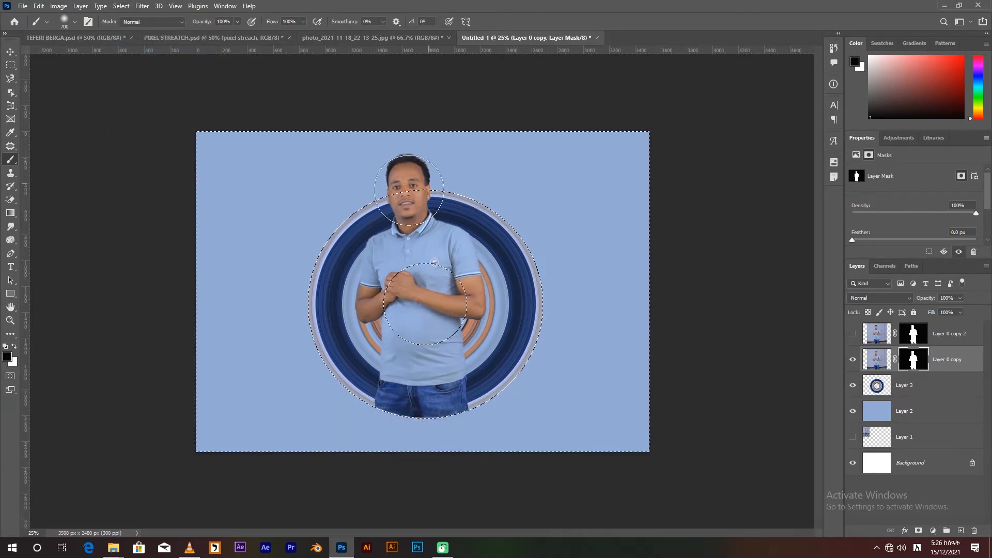
# Try masking out the torso and hands inside the ring's central hole, and undo the mask strokes.
pyautogui.moveTo(494, 323)
pyautogui.mouseDown()
pyautogui.moveTo(408, 305)
pyautogui.moveTo(429, 330)
pyautogui.moveTo(413, 315)
pyautogui.moveTo(401, 332)
pyautogui.mouseUp()
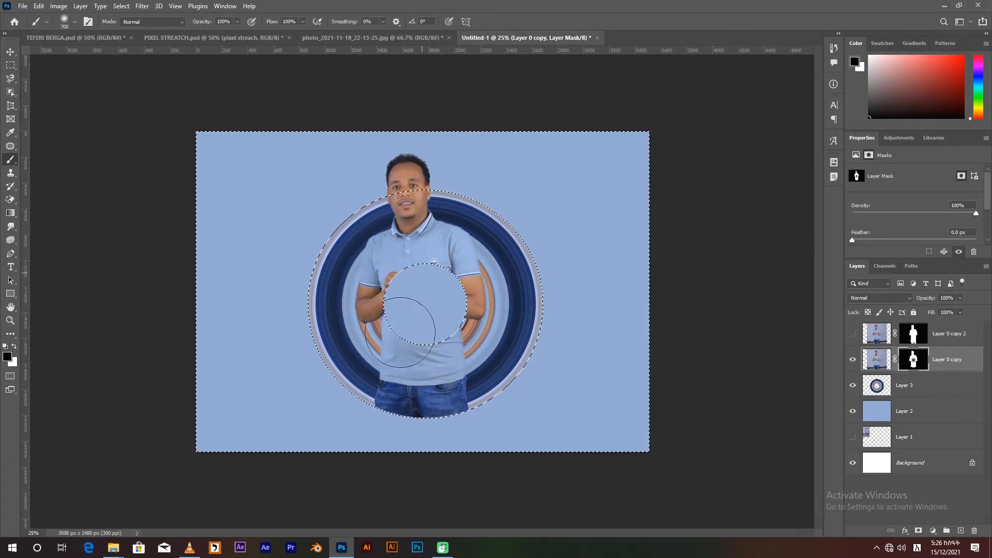
pyautogui.hotkey('ctrl', 'z')
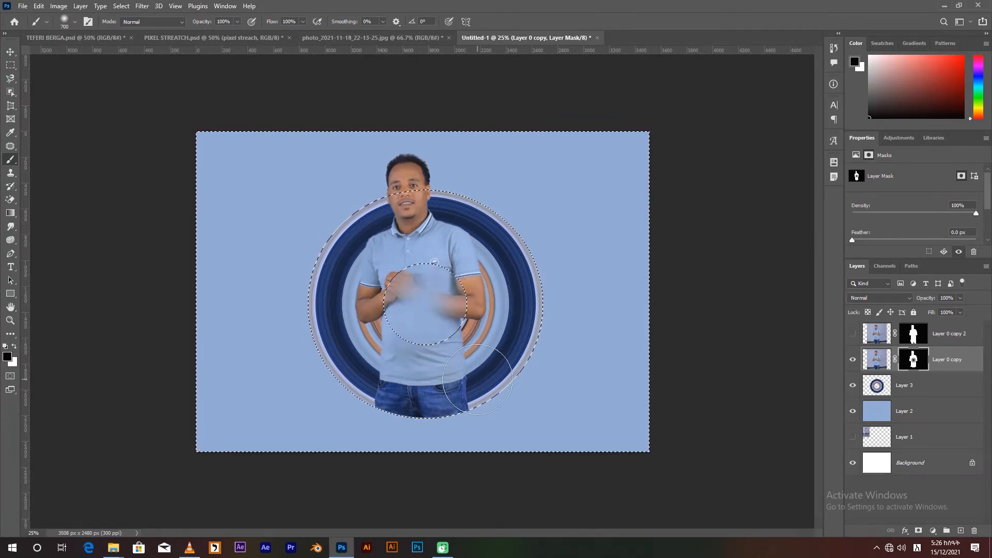
pyautogui.hotkey('ctrl', 'z')
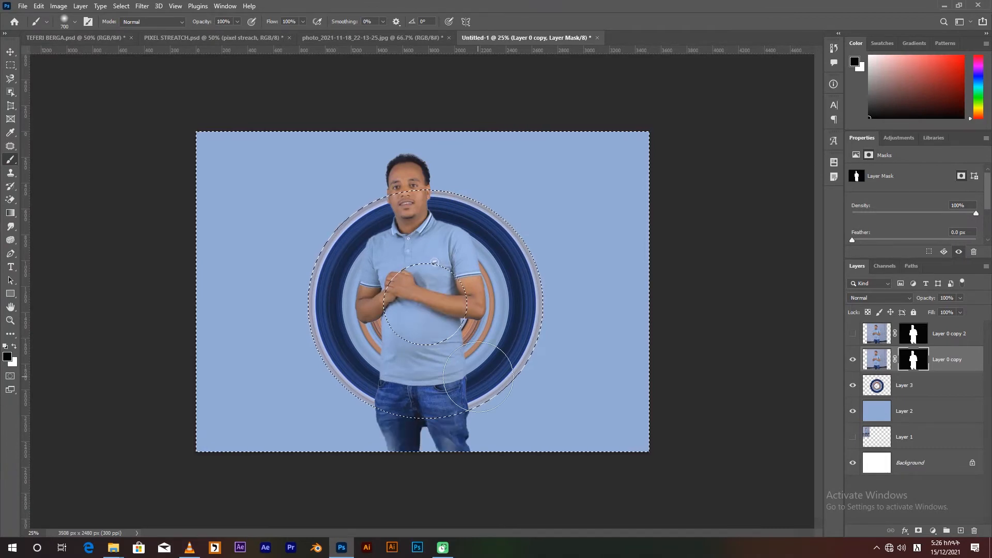
# Repaint the mask in black over the legs below the ring, and undo a trial stroke over the head.
pyautogui.moveTo(454, 449); pyautogui.dragTo(622, 423)
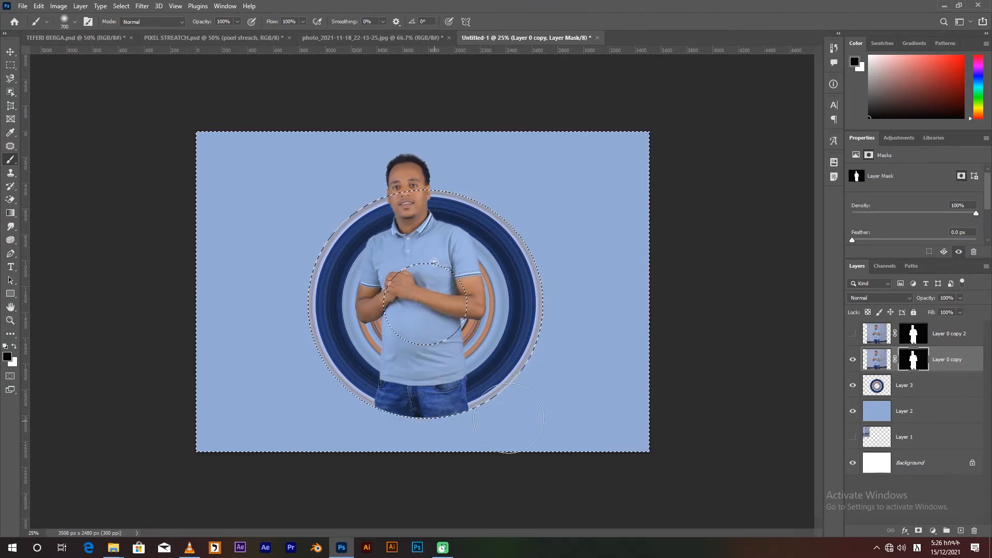
pyautogui.moveTo(449, 163); pyautogui.dragTo(318, 179)
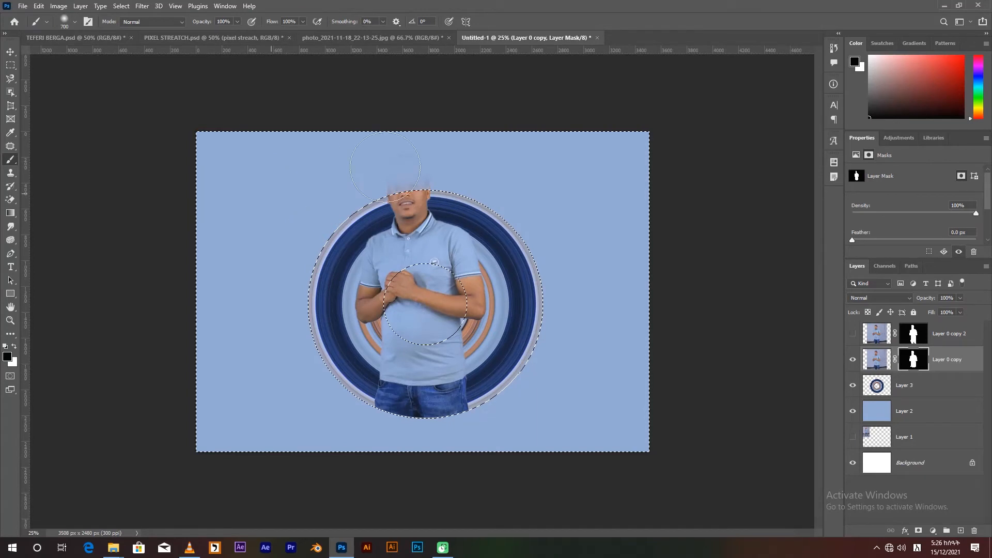
pyautogui.hotkey('ctrl', 'z')
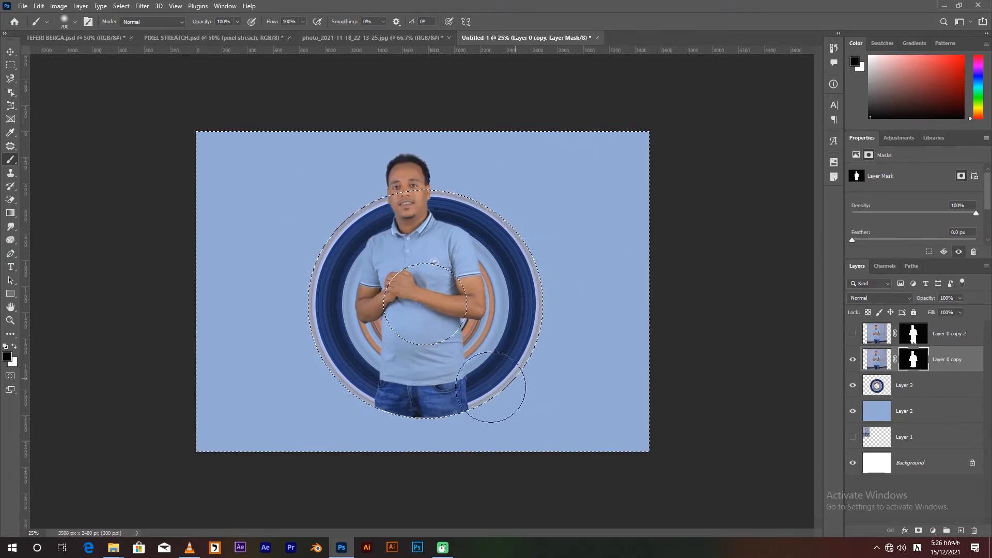
# Try masking out the lower torso and jeans over the ring band, with a trial white stroke near the forearm.
pyautogui.click(121, 6)
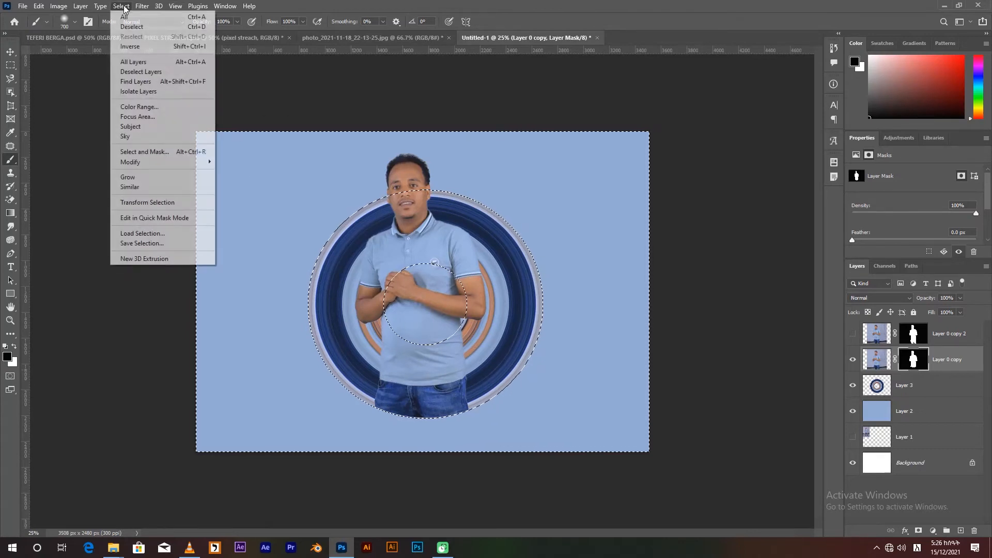
pyautogui.click(142, 49)
pyautogui.moveTo(478, 385)
pyautogui.mouseDown()
pyautogui.moveTo(352, 402)
pyautogui.moveTo(397, 379)
pyautogui.moveTo(494, 390)
pyautogui.moveTo(466, 374)
pyautogui.mouseUp()
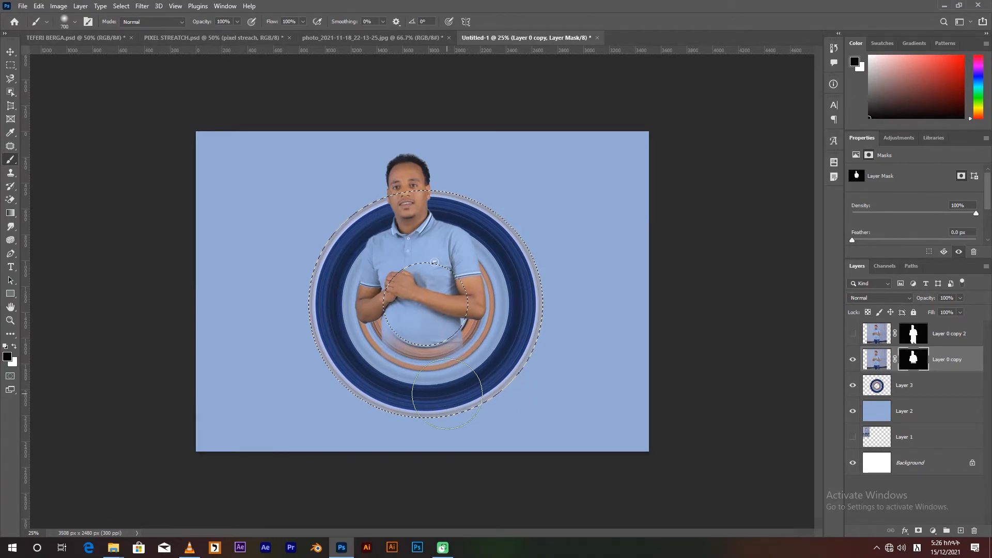
pyautogui.moveTo(424, 392); pyautogui.dragTo(332, 342)
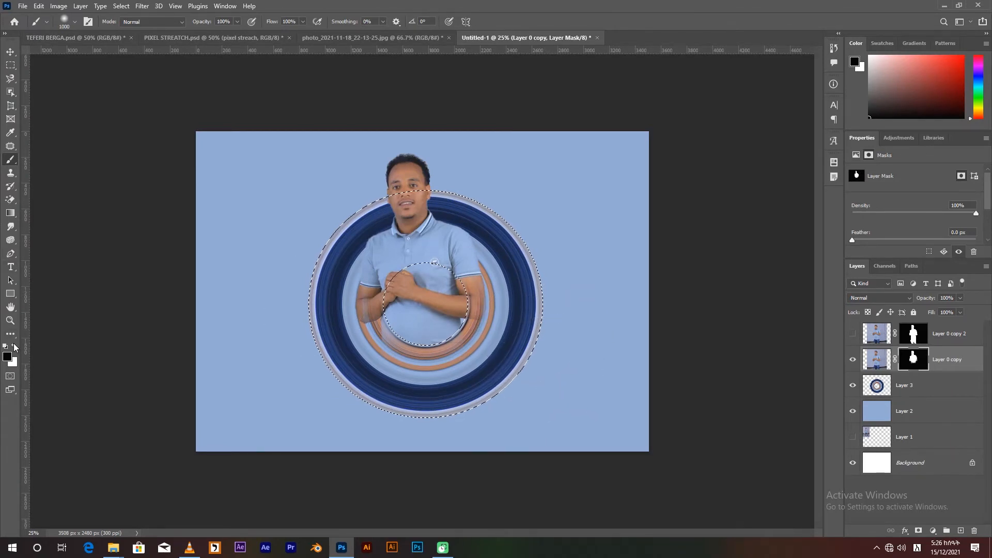
pyautogui.click(14, 347)
pyautogui.click(378, 281)
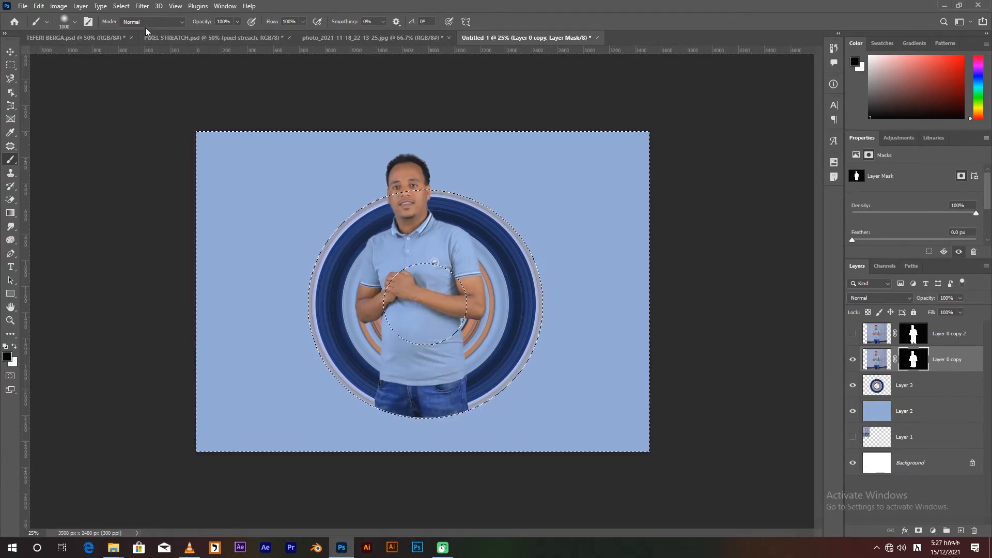
# Invert the selection and mask out the jeans and lower torso over the ring band with a 1000 px black brush, and deselect.
pyautogui.click(121, 6)
pyautogui.click(136, 46)
pyautogui.moveTo(449, 415)
pyautogui.mouseDown()
pyautogui.moveTo(468, 400)
pyautogui.moveTo(364, 393)
pyautogui.mouseUp()
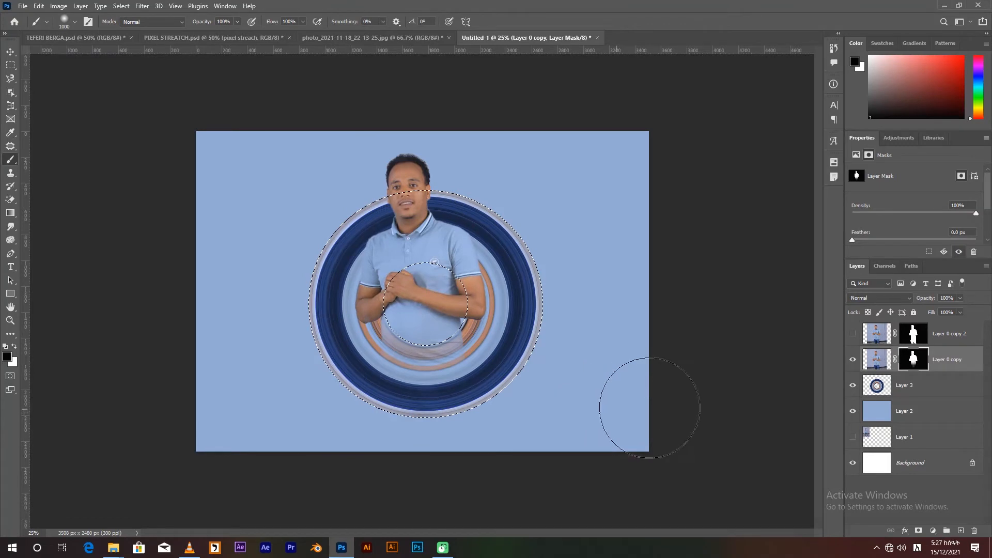
pyautogui.hotkey('ctrl', 'd')
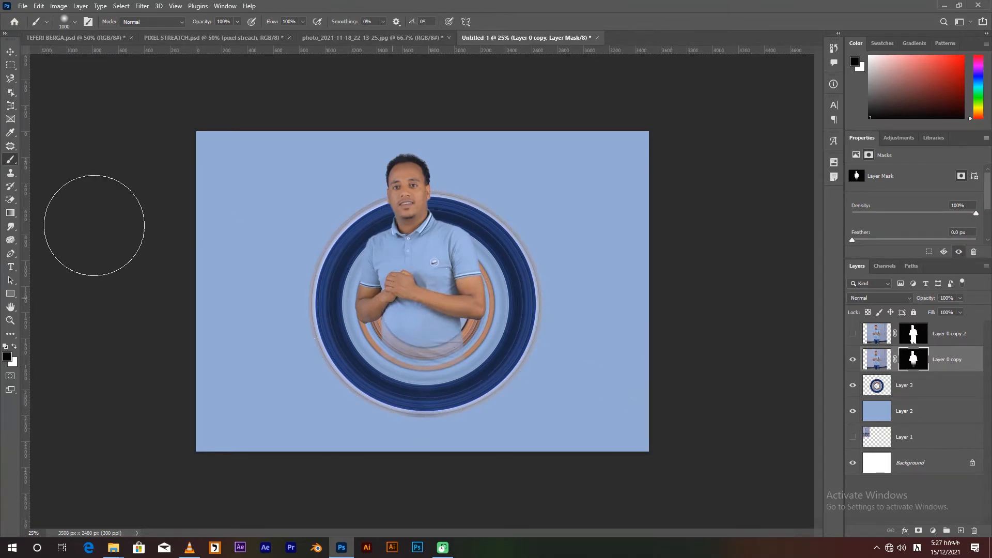
# Compare with the finished reference design in PIXEL STREATCH.psd and return to the Untitled-1 document.
pyautogui.click(10, 52)
pyautogui.click(270, 39)
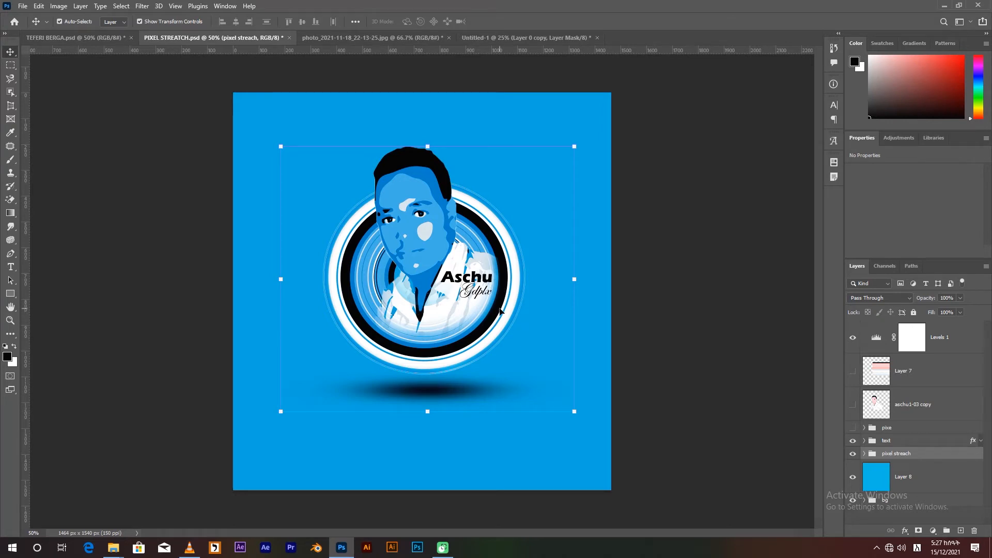
pyautogui.click(485, 36)
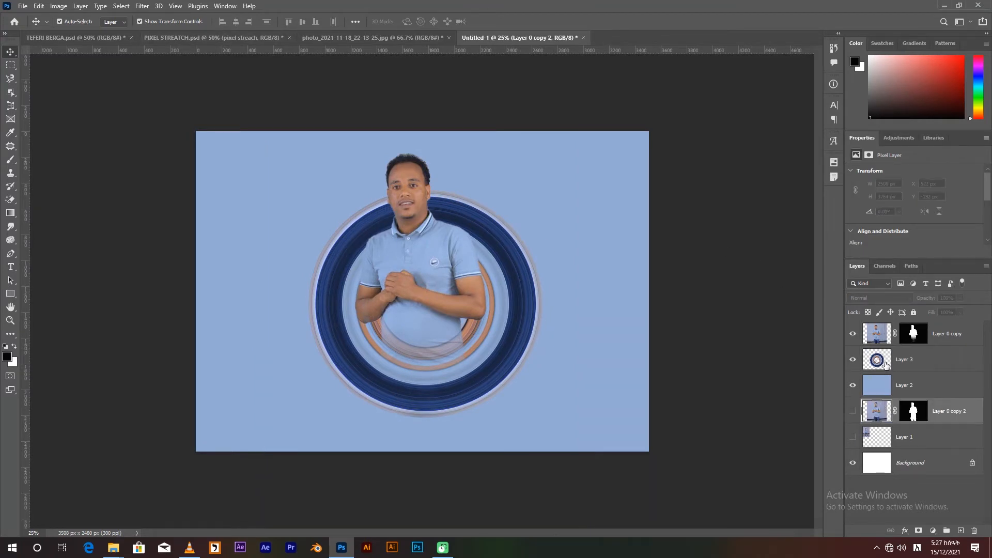
# Scale the cutout and ring down together to about 1332 by 1998 px and place them in the canvas's upper middle.
pyautogui.click(884, 365)
pyautogui.keyDown('shift'); pyautogui.click(885, 337); pyautogui.keyUp('shift')
pyautogui.moveTo(587, 107); pyautogui.dragTo(528, 217)
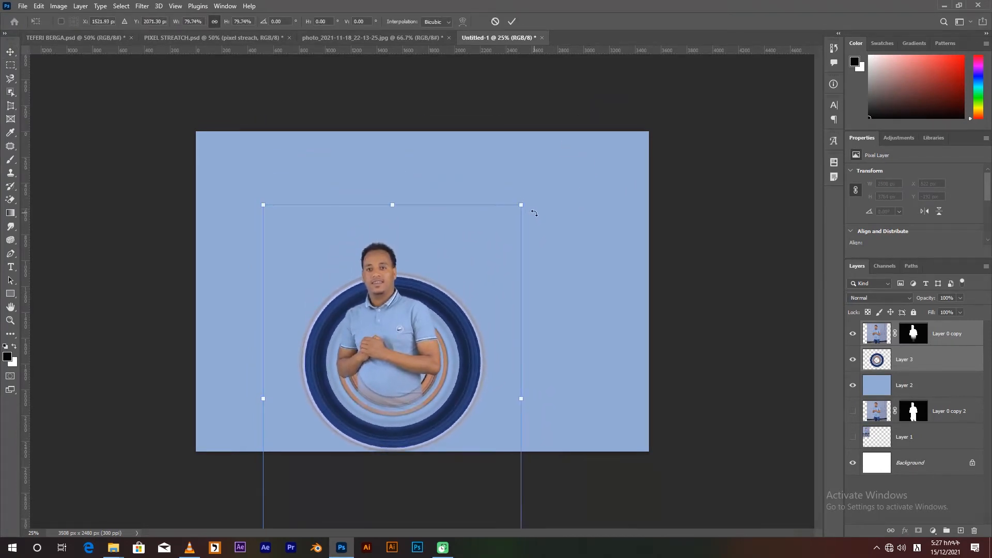
pyautogui.moveTo(416, 359); pyautogui.dragTo(443, 292)
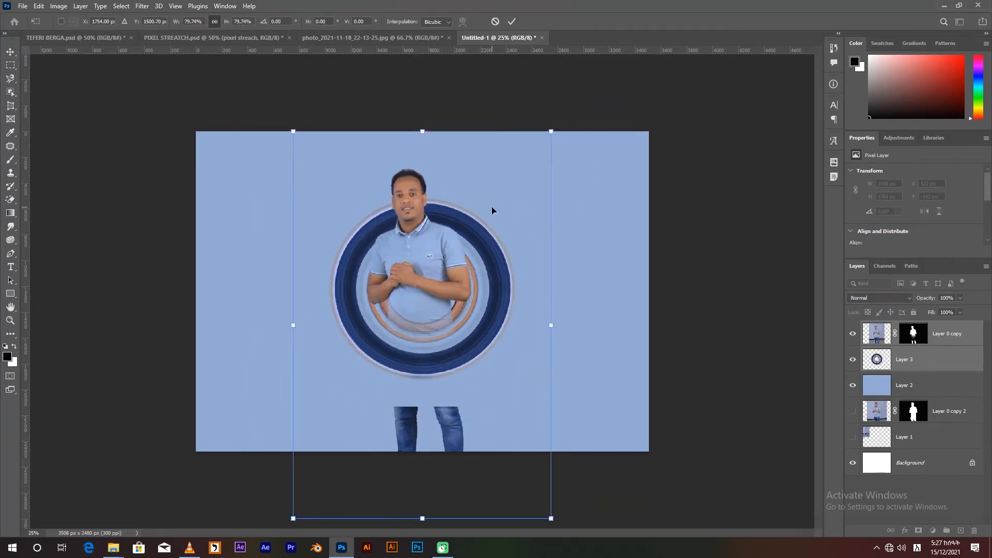
pyautogui.moveTo(555, 131); pyautogui.dragTo(462, 258)
pyautogui.moveTo(417, 335); pyautogui.dragTo(451, 236)
pyautogui.press('Return')
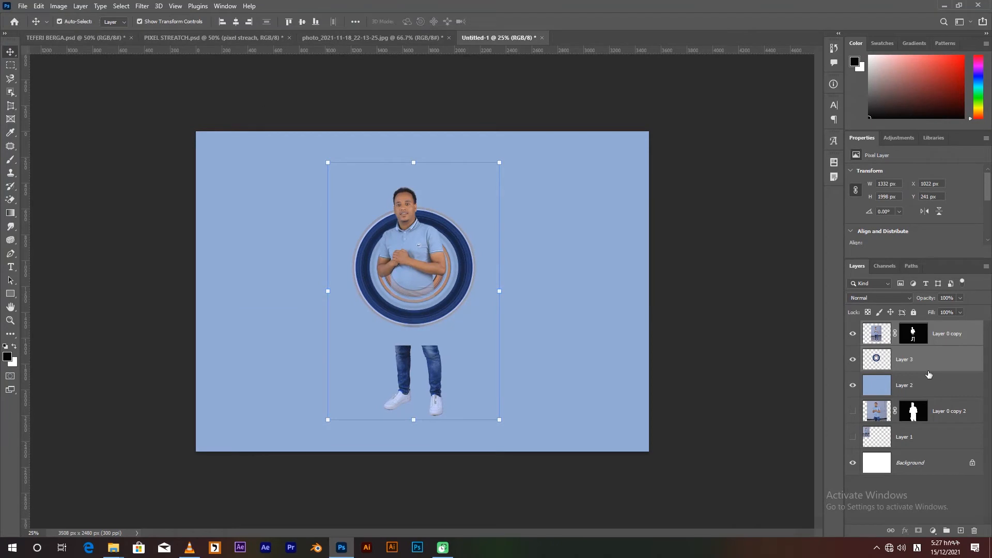
# Mask out the leftover legs and shoes below the ring with a black brush inside a rectangular selection on the cutout's mask.
pyautogui.click(914, 335)
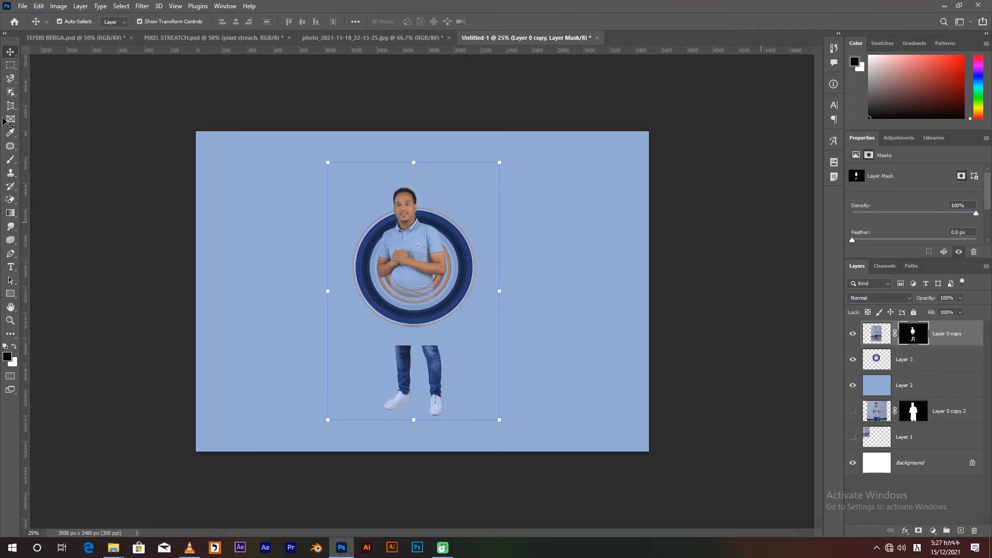
pyautogui.click(11, 65)
pyautogui.moveTo(295, 332); pyautogui.dragTo(532, 447)
pyautogui.hotkey('ctrl', 'BackSpace')
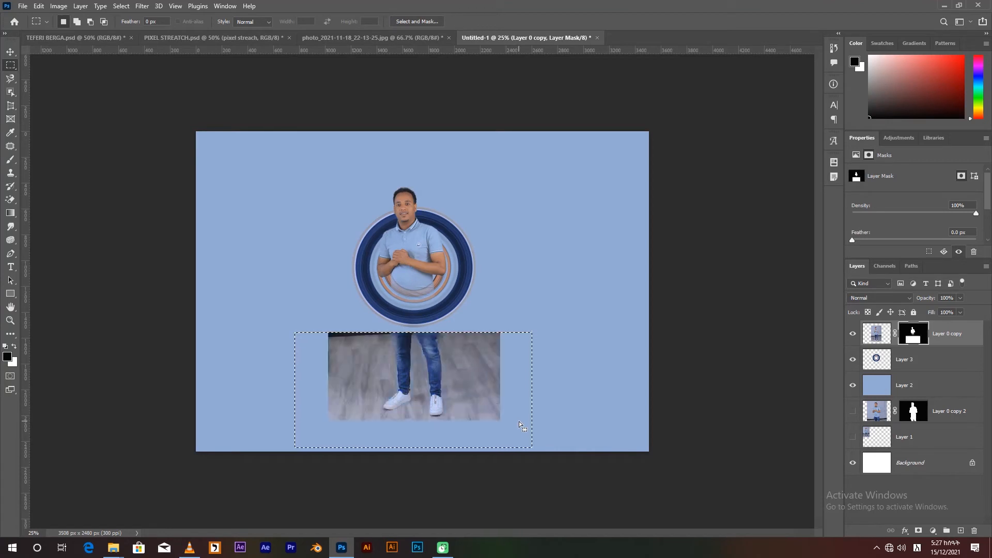
pyautogui.hotkey('ctrl', 'z')
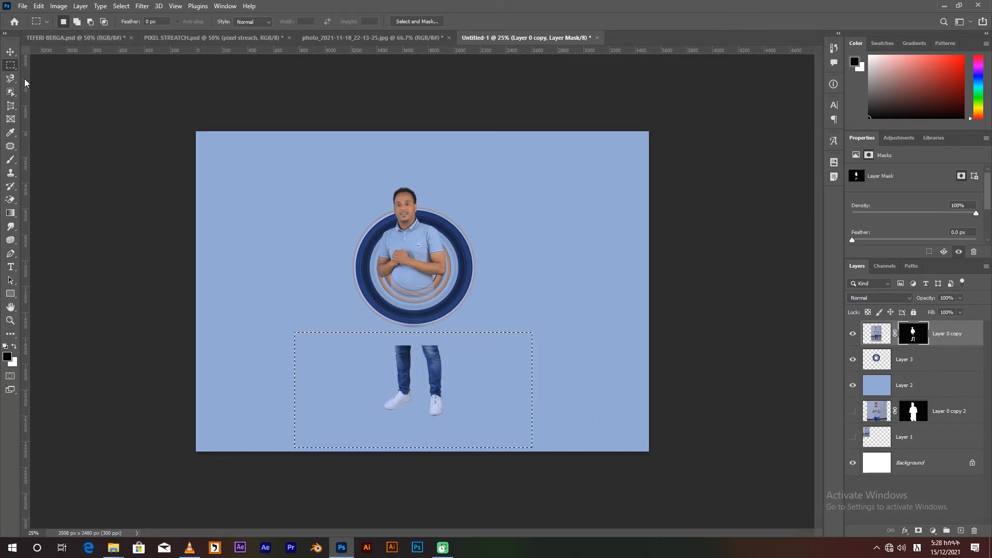
pyautogui.click(13, 162)
pyautogui.moveTo(445, 365)
pyautogui.mouseDown()
pyautogui.moveTo(356, 395)
pyautogui.moveTo(445, 375)
pyautogui.moveTo(416, 393)
pyautogui.mouseUp()
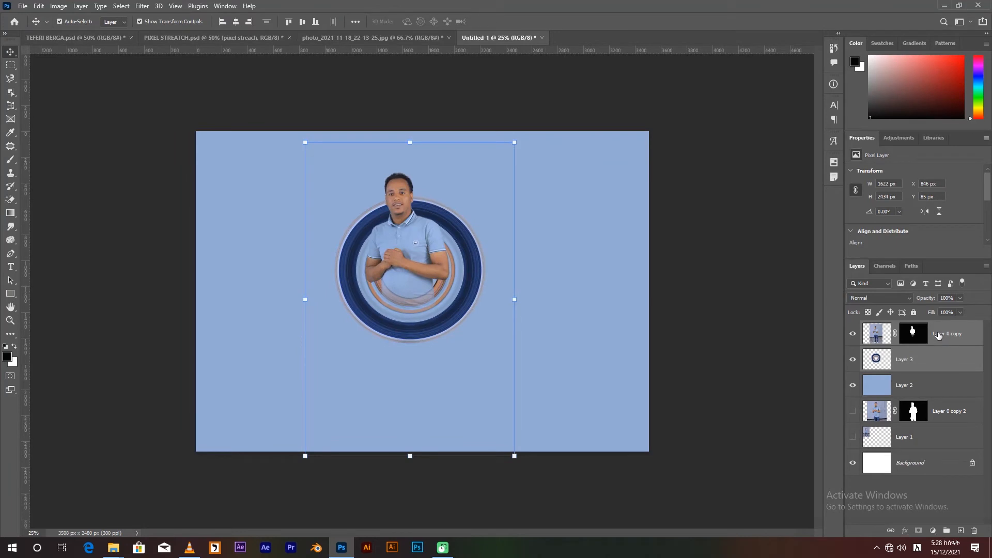
# Make a flat elliptical selection about 1432 by 312 px below the ring and fill it with a radial black-to-white gradient on a new layer.
pyautogui.click(10, 65)
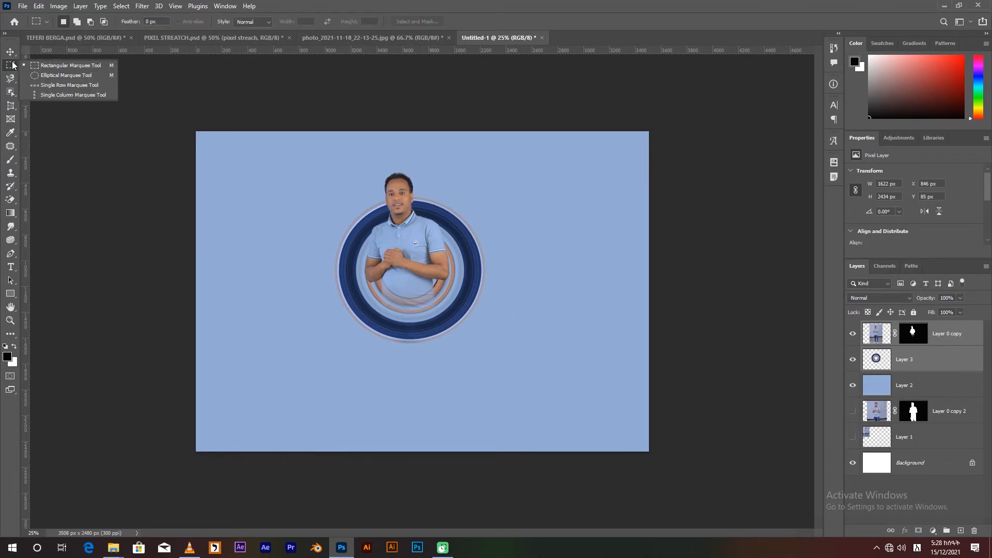
pyautogui.click(39, 76)
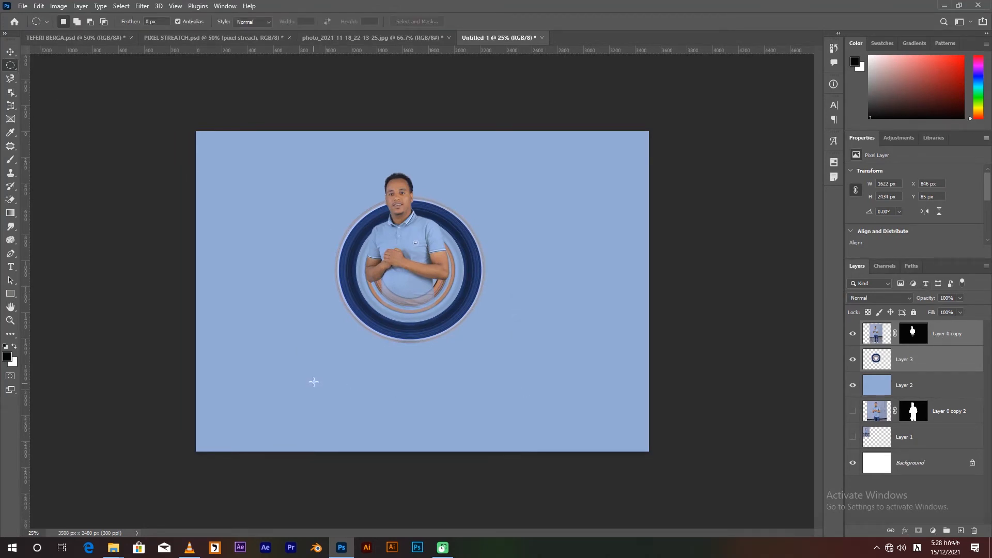
pyautogui.moveTo(322, 360); pyautogui.dragTo(509, 402)
pyautogui.click(10, 214)
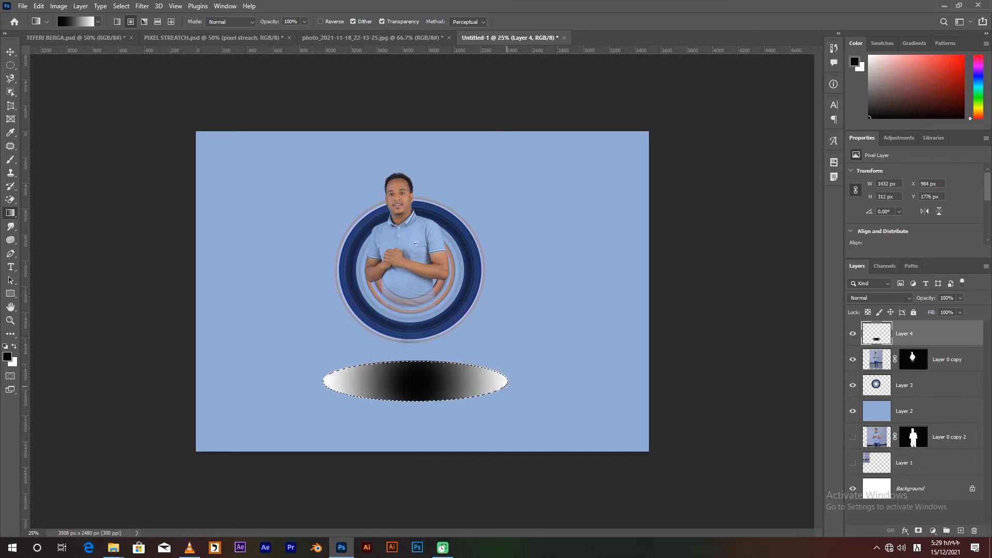
# Replace the ellipse's black-to-white fill with a radial black-to-transparent gradient to form a soft shadow.
pyautogui.click(97, 22)
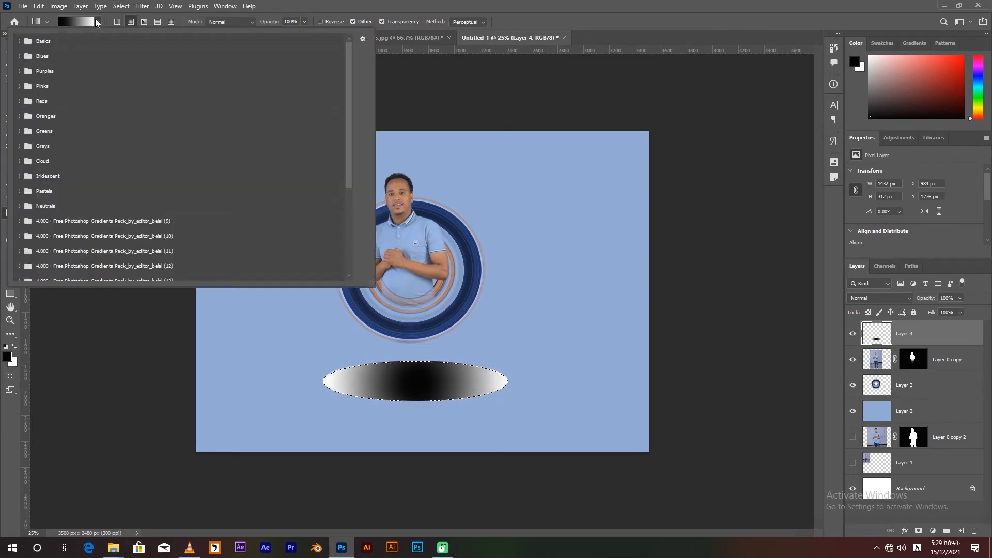
pyautogui.click(19, 41)
pyautogui.click(47, 60)
pyautogui.click(420, 382)
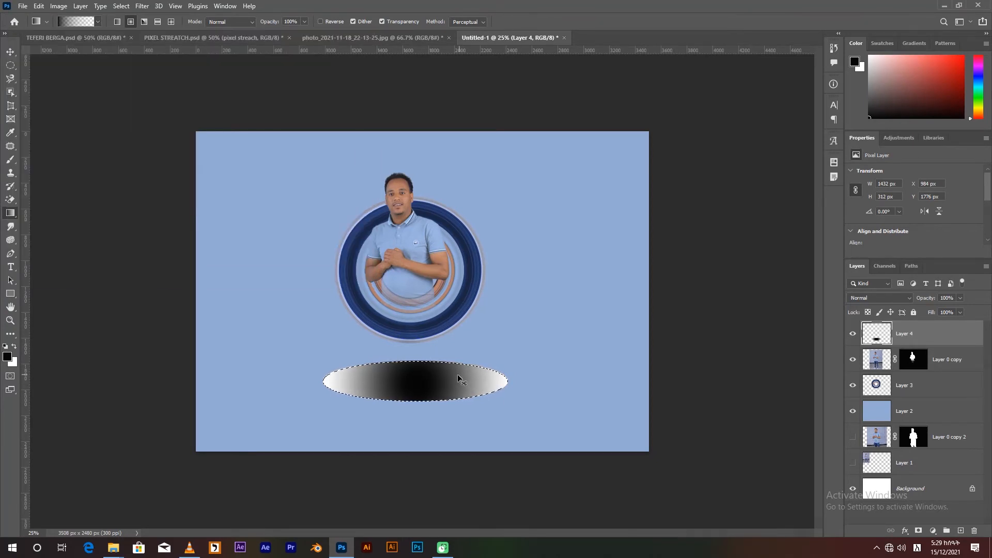
pyautogui.hotkey('ctrl', 'z')
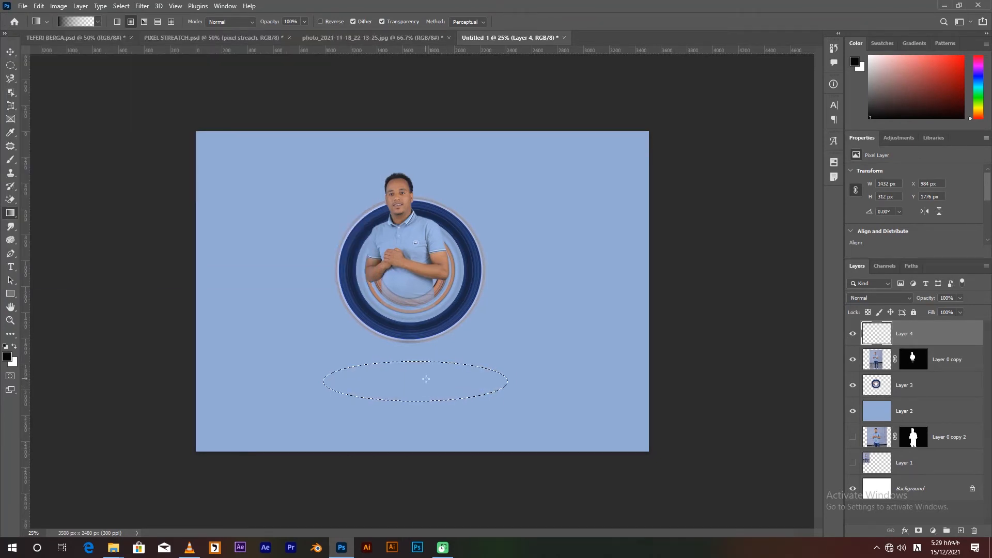
pyautogui.moveTo(471, 382); pyautogui.dragTo(473, 382)
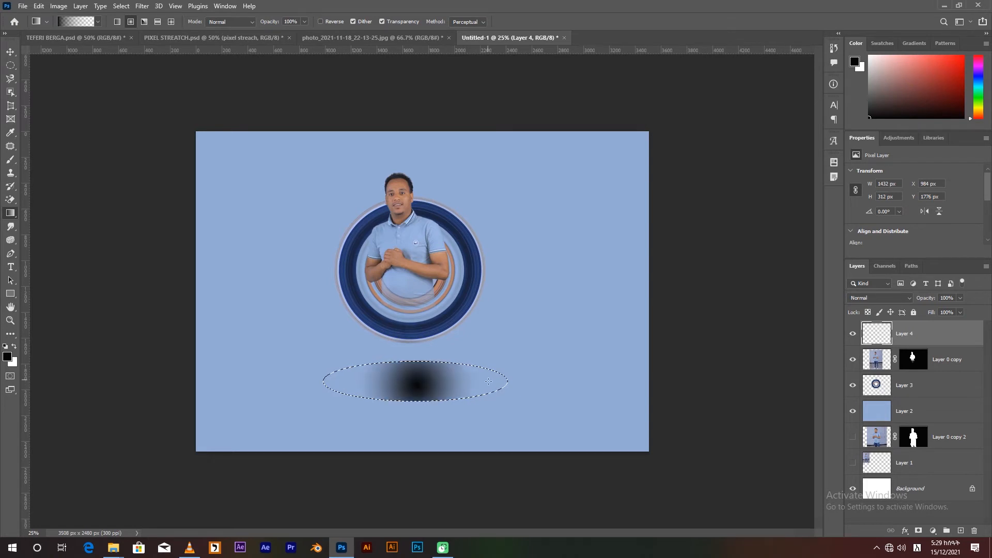
# Redo the ellipse's radial black-to-transparent gradient wider, deselect it, and scale the shadow to about 1064 by 232 px just below the ring.
pyautogui.hotkey('ctrl', 'z')
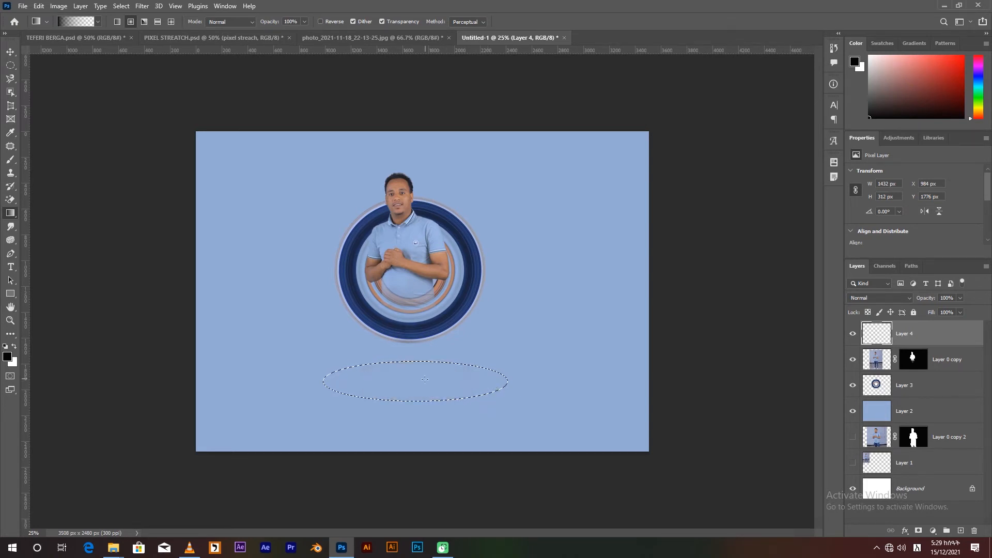
pyautogui.moveTo(533, 381); pyautogui.dragTo(542, 380)
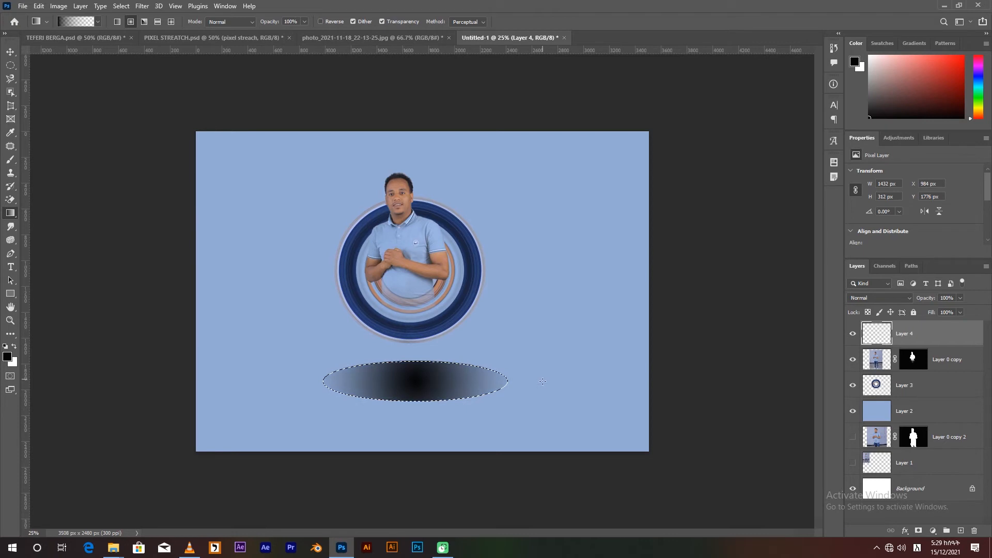
pyautogui.press('v')
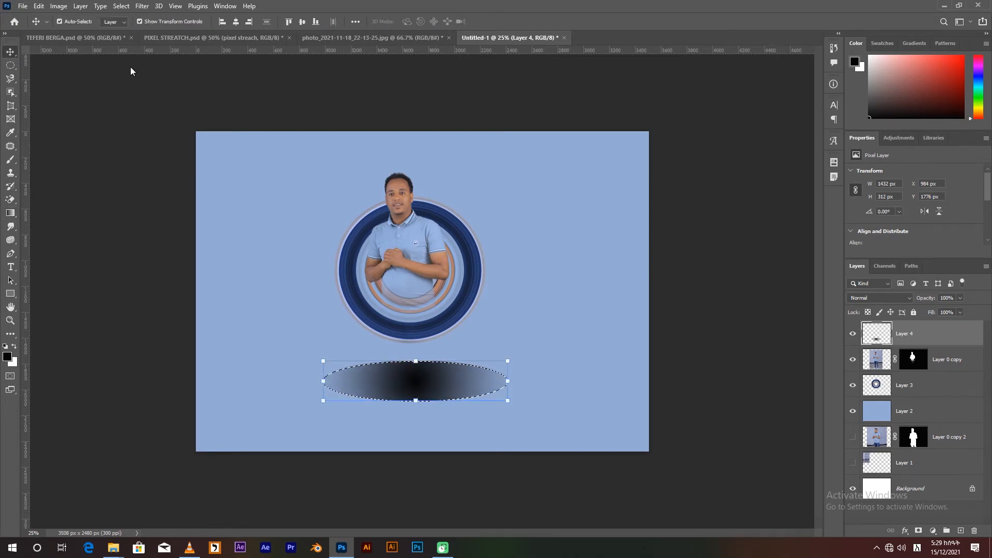
pyautogui.hotkey('ctrl', 'd')
pyautogui.moveTo(416, 403); pyautogui.dragTo(421, 370)
pyautogui.press('Return')
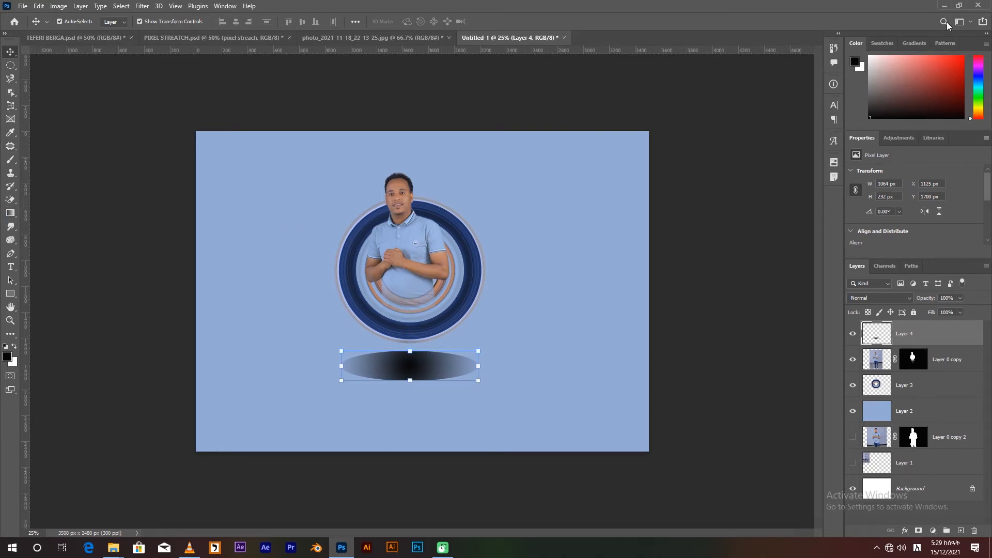
# Add a layer mask to the shadow layer.
pyautogui.click(958, 6)
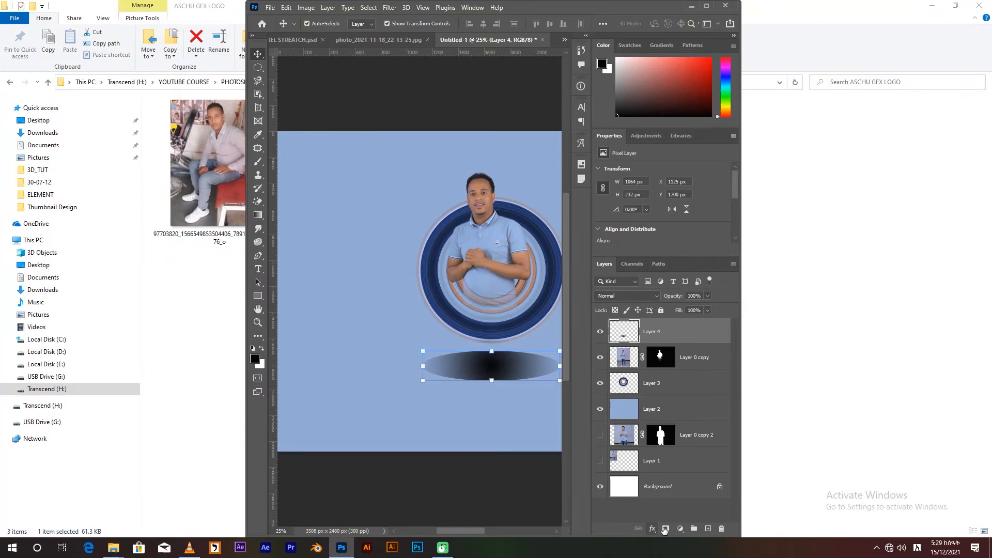
pyautogui.click(665, 528)
pyautogui.click(706, 5)
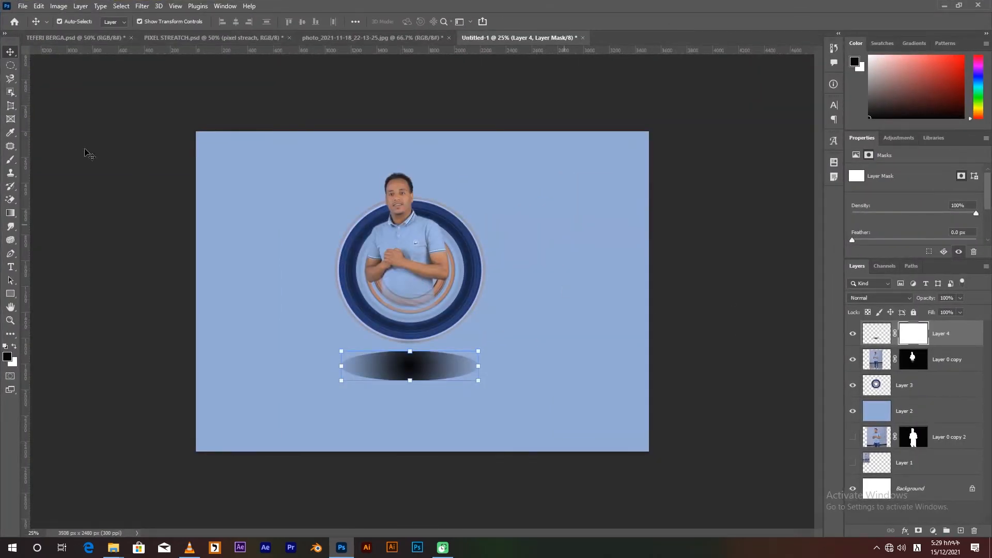
# Fade the shadow's outer edges by painting on its mask with a soft black brush, reduced to size 250.
pyautogui.click(11, 160)
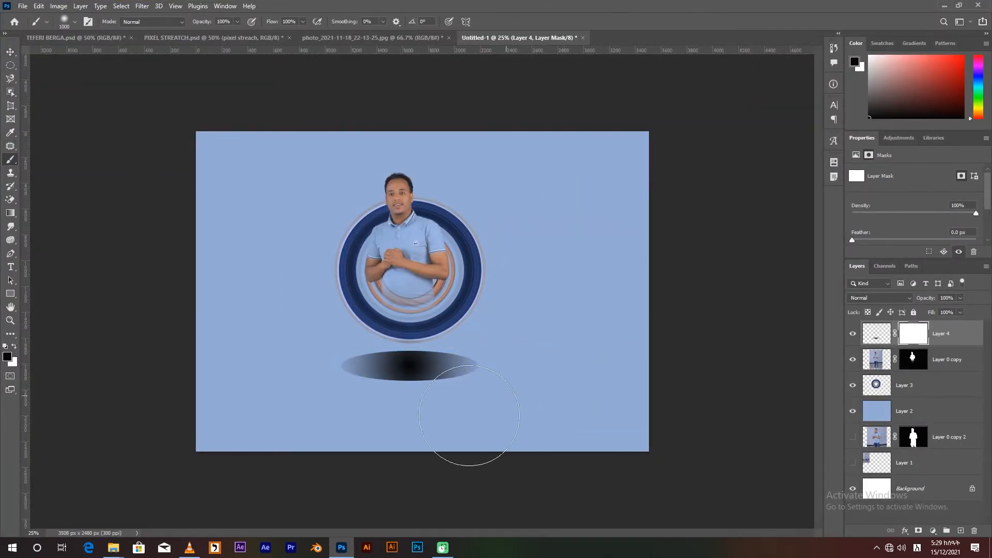
pyautogui.click(423, 425)
pyautogui.press('[')
pyautogui.press('[')
pyautogui.press('[')
pyautogui.press('[')
pyautogui.press('[')
pyautogui.press('[')
pyautogui.press('[')
pyautogui.press('[')
pyautogui.press('[')
pyautogui.press('[')
pyautogui.moveTo(448, 384)
pyautogui.mouseDown()
pyautogui.moveTo(374, 389)
pyautogui.moveTo(339, 377)
pyautogui.moveTo(401, 390)
pyautogui.moveTo(350, 385)
pyautogui.moveTo(358, 389)
pyautogui.moveTo(427, 394)
pyautogui.moveTo(470, 382)
pyautogui.moveTo(490, 366)
pyautogui.moveTo(481, 350)
pyautogui.mouseUp()
pyautogui.press(']')
pyautogui.press(']')
pyautogui.press(']')
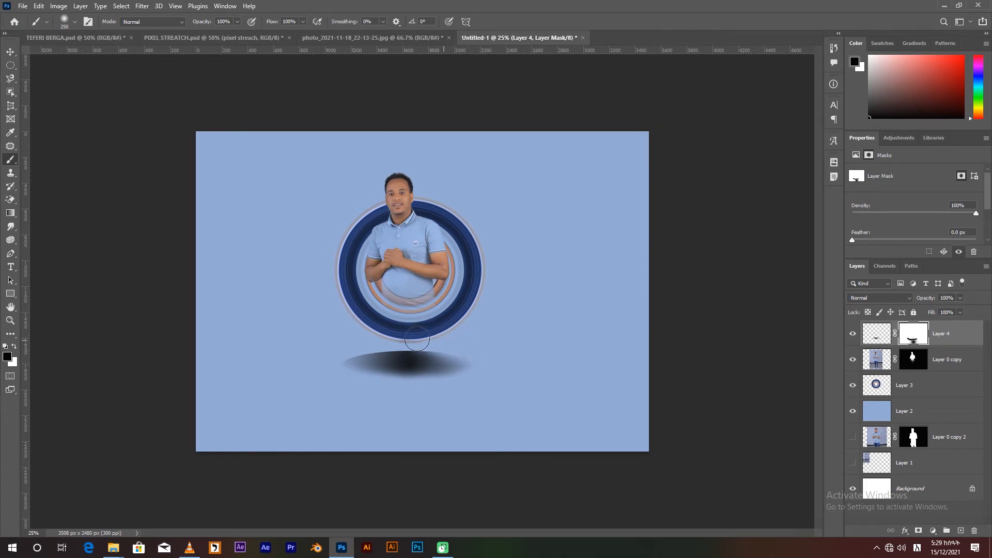
pyautogui.moveTo(324, 354)
pyautogui.mouseDown()
pyautogui.moveTo(324, 362)
pyautogui.moveTo(358, 346)
pyautogui.moveTo(467, 347)
pyautogui.moveTo(366, 345)
pyautogui.mouseUp()
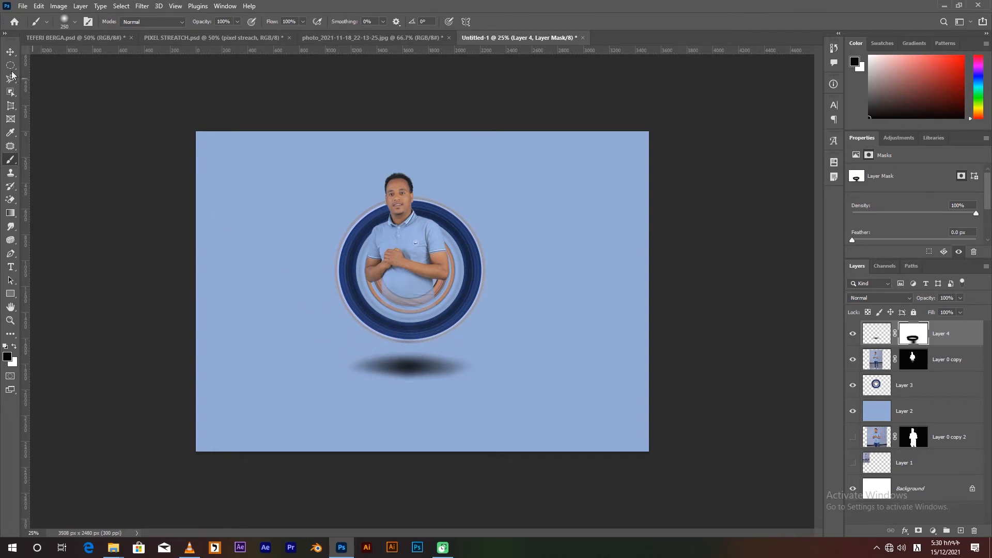
# Flatten and widen the shadow to about 1242 by 140 px beneath the ring, and place its layer below the ring layer.
pyautogui.click(10, 51)
pyautogui.moveTo(410, 381); pyautogui.dragTo(425, 363)
pyautogui.press('Return')
pyautogui.moveTo(876, 333); pyautogui.dragTo(876, 397)
pyautogui.moveTo(419, 359); pyautogui.dragTo(420, 359)
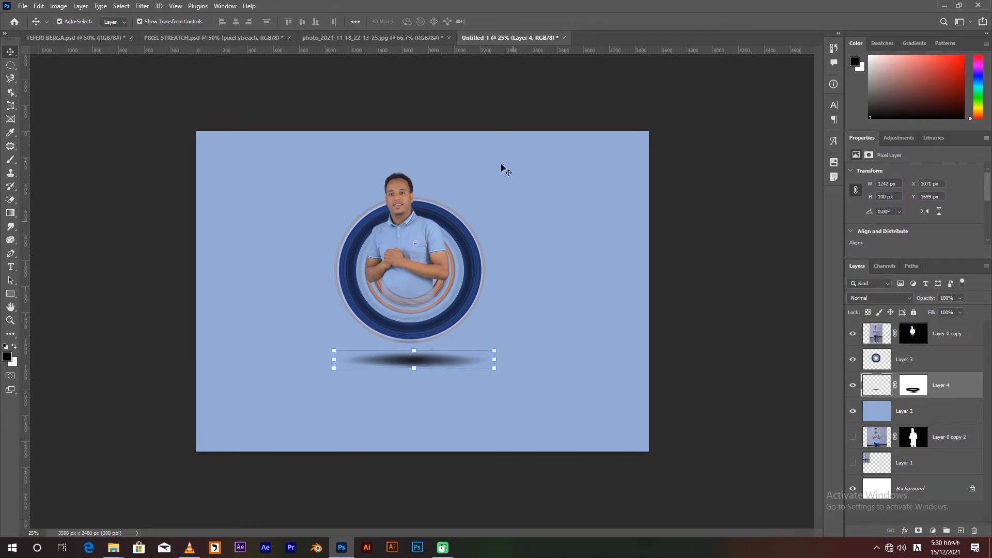
# Add a Levels adjustment with a black input level of 35 above the man's cutout and clip it to that layer.
pyautogui.hotkey('ctrl', '+')
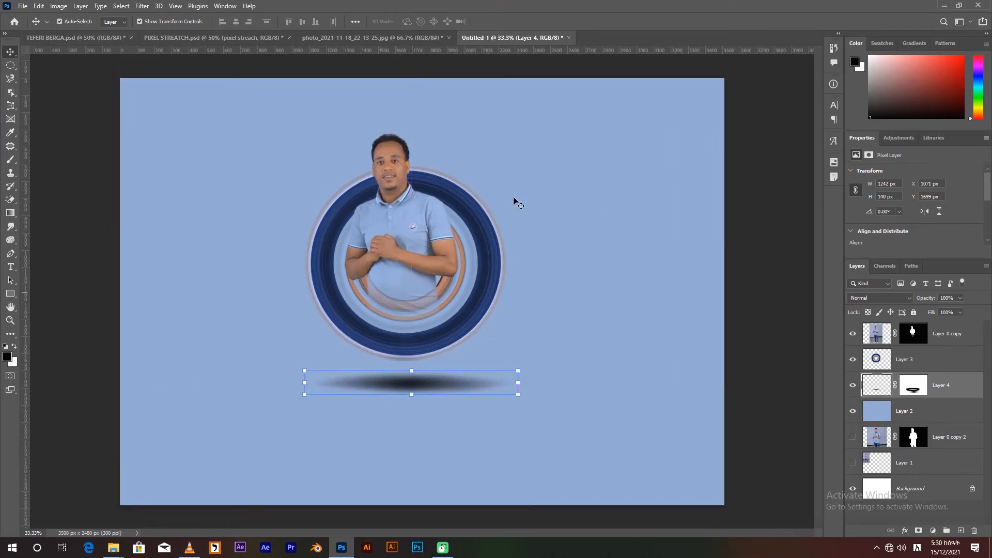
pyautogui.click(877, 334)
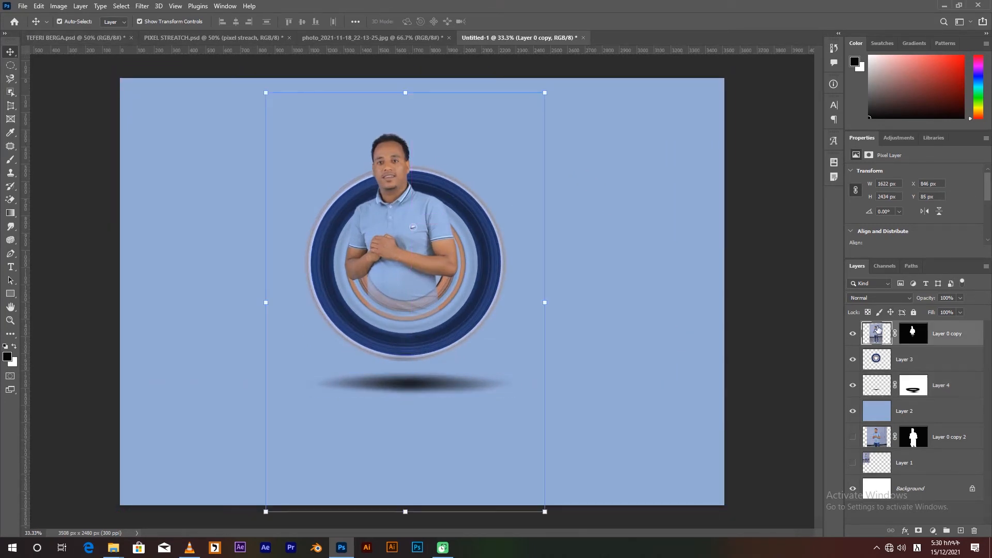
pyautogui.click(898, 139)
pyautogui.click(885, 162)
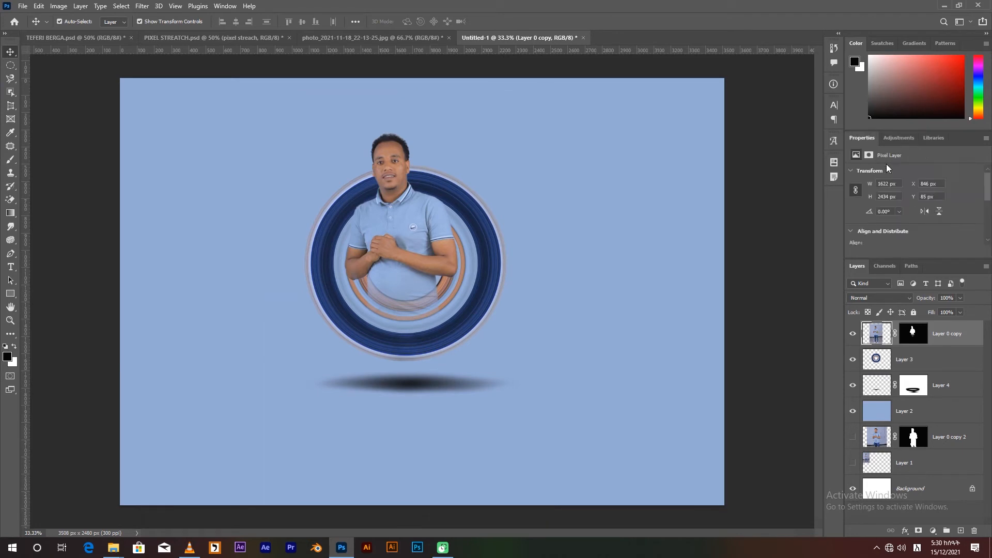
pyautogui.moveTo(866, 214); pyautogui.dragTo(880, 216)
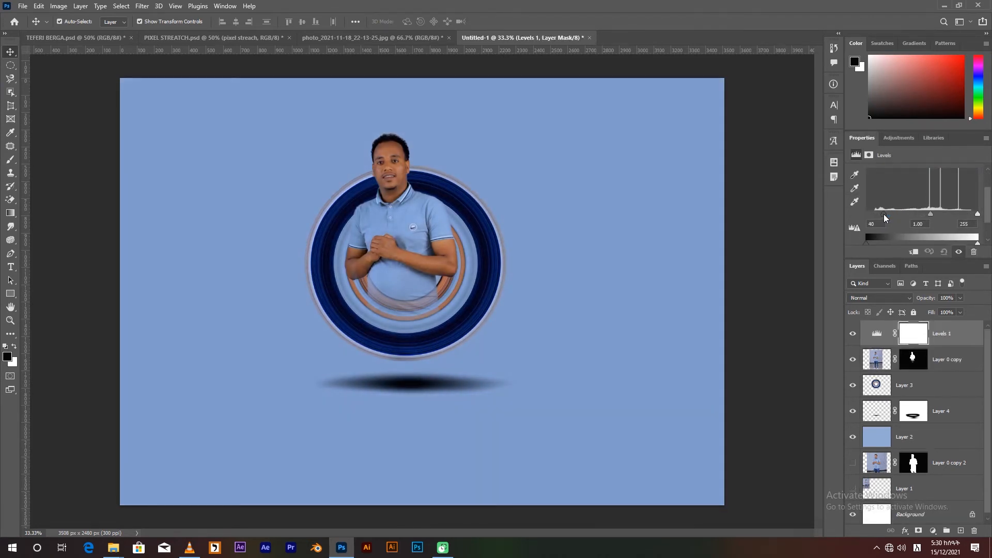
pyautogui.moveTo(884, 215); pyautogui.dragTo(880, 217)
pyautogui.rightClick(877, 334)
pyautogui.click(829, 205)
pyautogui.click(914, 254)
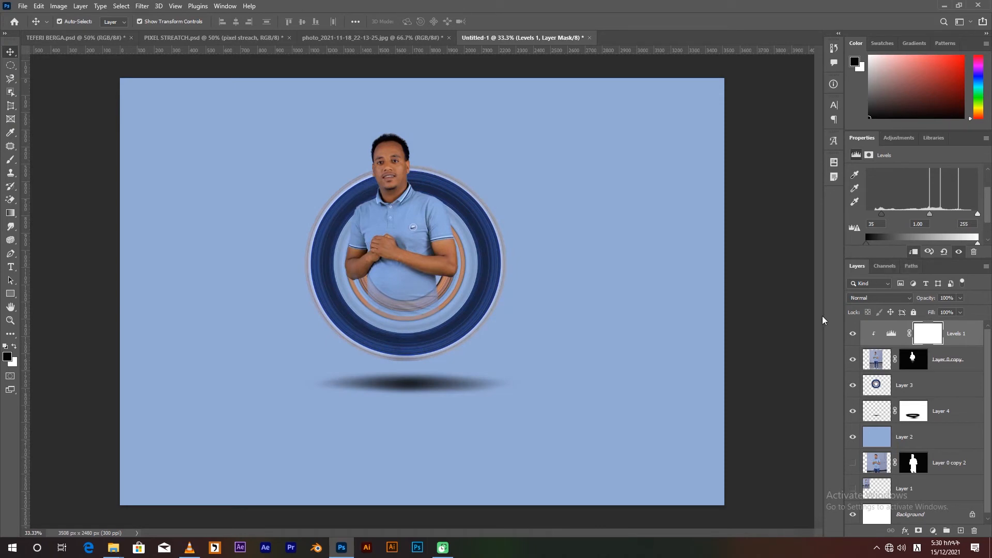
# Compare the cutout with and without the Levels adjustment and fine-tune the adjustment's black input level.
pyautogui.click(853, 359)
pyautogui.click(853, 359)
pyautogui.click(852, 335)
pyautogui.click(852, 334)
pyautogui.click(852, 335)
pyautogui.click(853, 334)
pyautogui.moveTo(885, 213); pyautogui.dragTo(884, 214)
# Sample the brown tone ae694b from the artwork as the foreground color and fill the background Layer 2 with it.
pyautogui.click(878, 439)
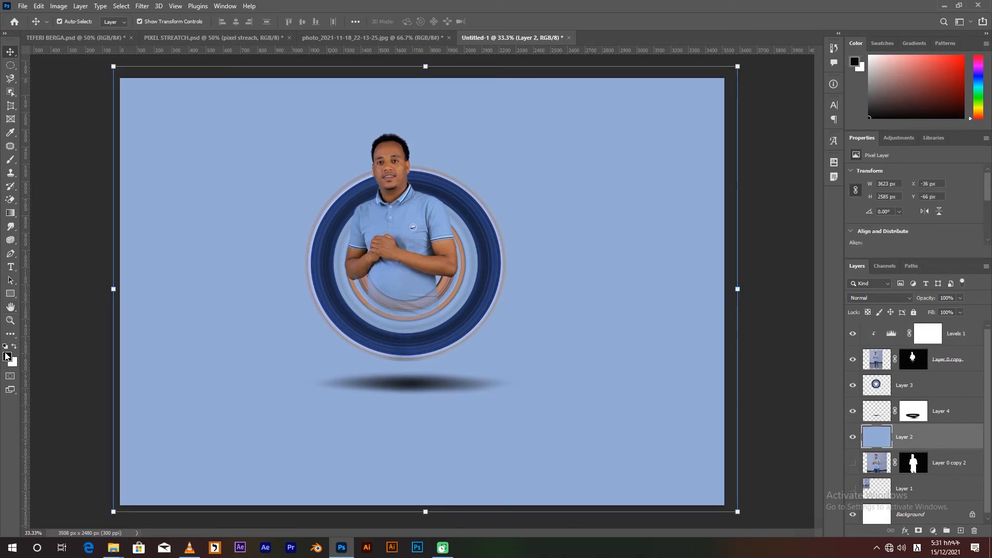
pyautogui.click(7, 356)
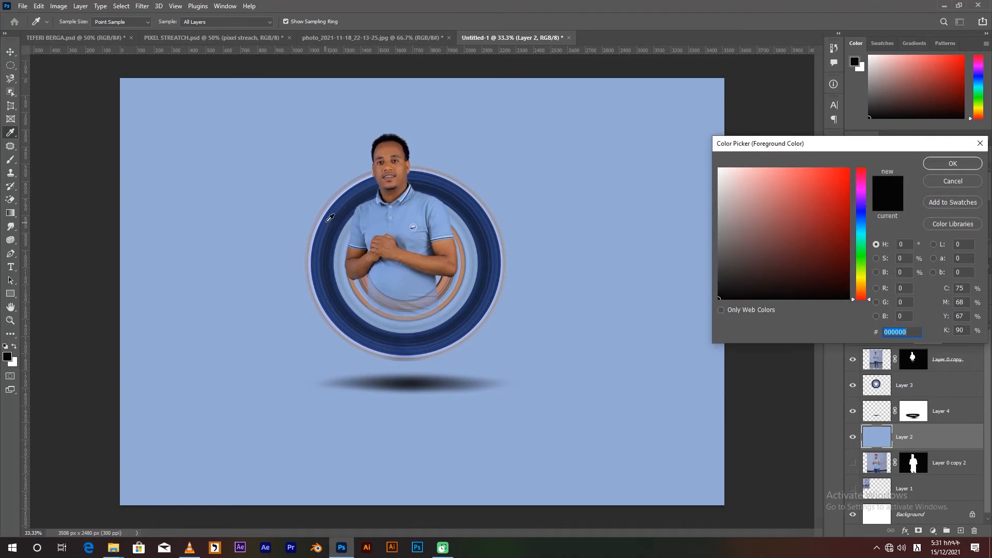
pyautogui.click(455, 246)
pyautogui.click(952, 162)
pyautogui.press('v')
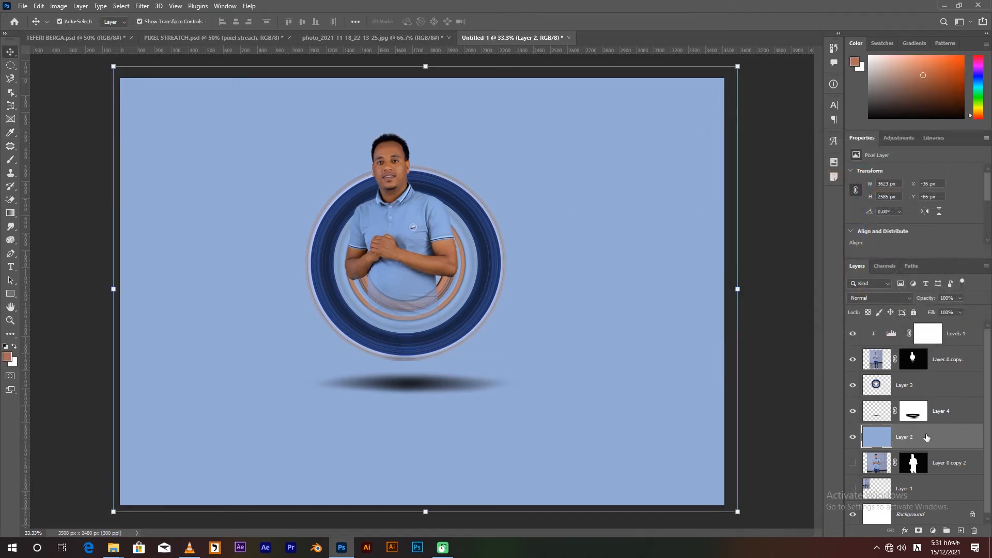
pyautogui.hotkey('alt', 'BackSpace')
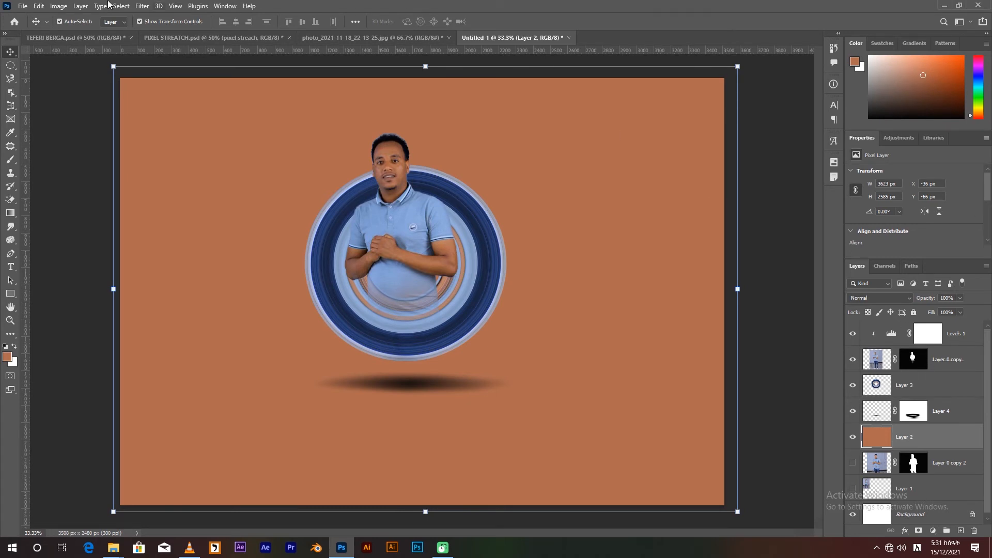
# Nudge the shadow layer closer to the ring, to X 1061 px and Y 1649 px.
pyautogui.click(934, 414)
pyautogui.hotkey('shift', 'Up')
pyautogui.hotkey('shift', 'Up')
pyautogui.hotkey('shift', 'Up')
pyautogui.hotkey('shift', 'Up')
pyautogui.hotkey('shift', 'Up')
pyautogui.hotkey('shift', 'Left')
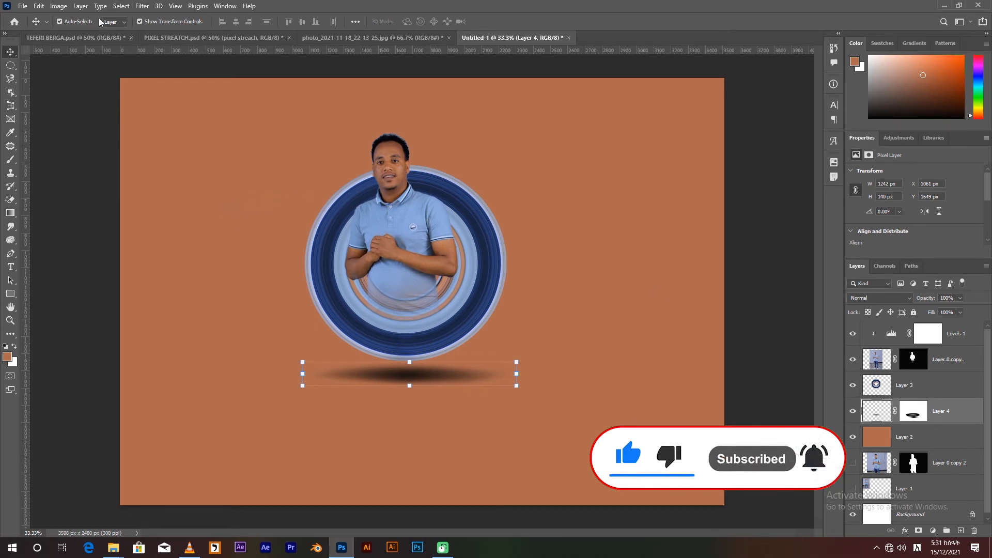
pyautogui.click(10, 66)
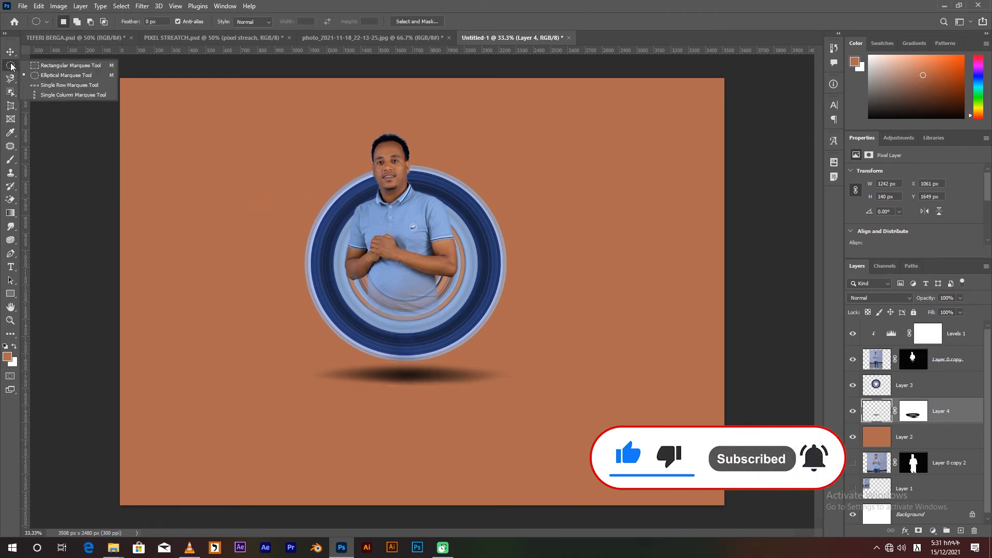
pyautogui.click(62, 65)
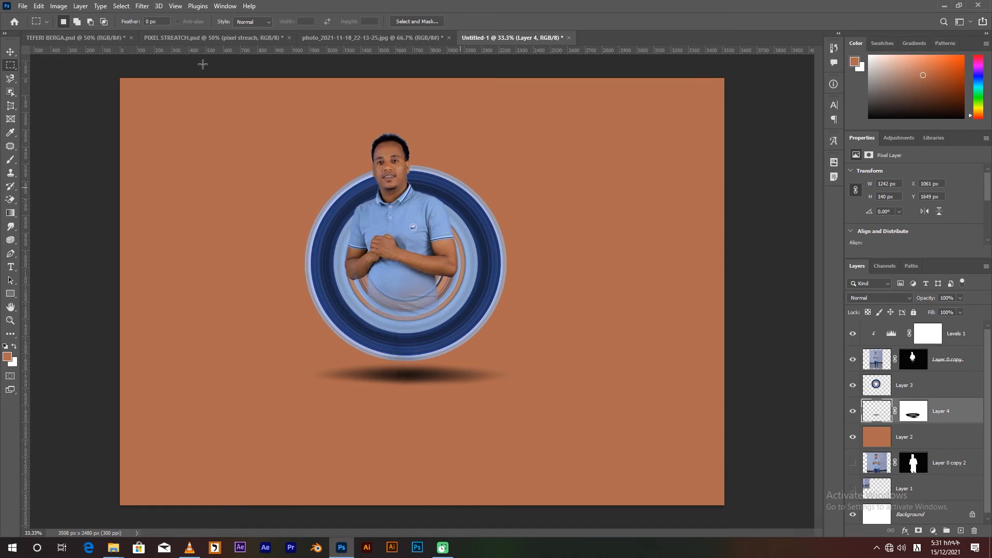
pyautogui.click(141, 5)
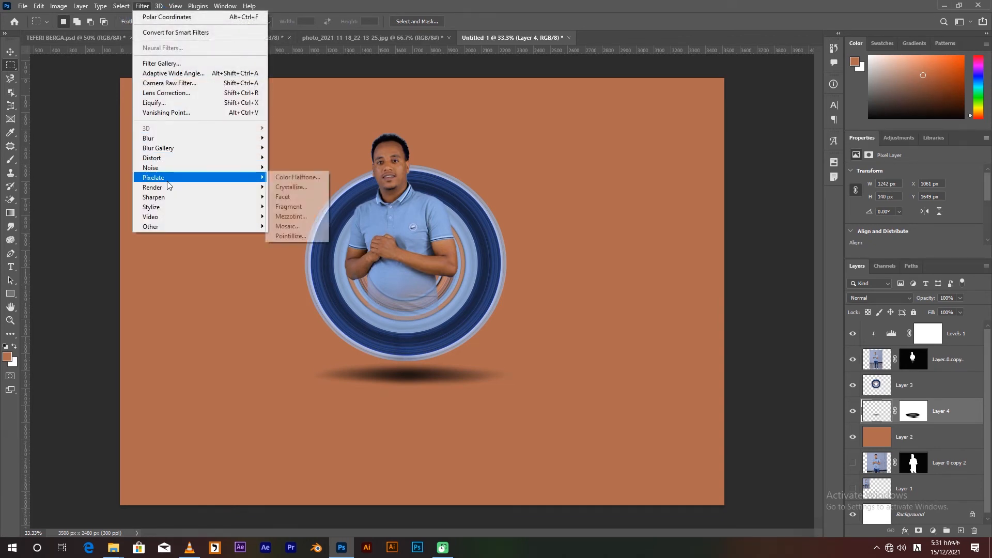
pyautogui.moveTo(185, 162)
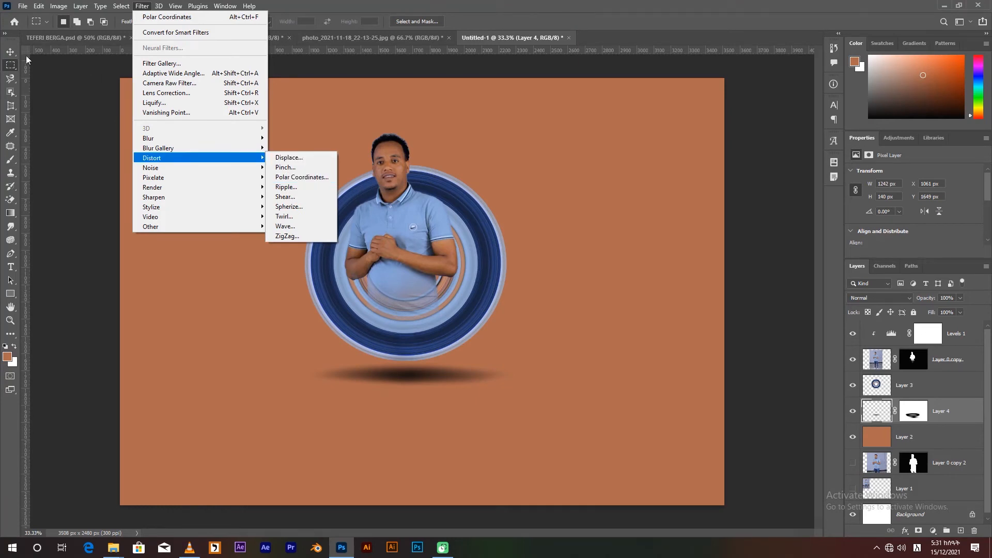
pyautogui.click(11, 52)
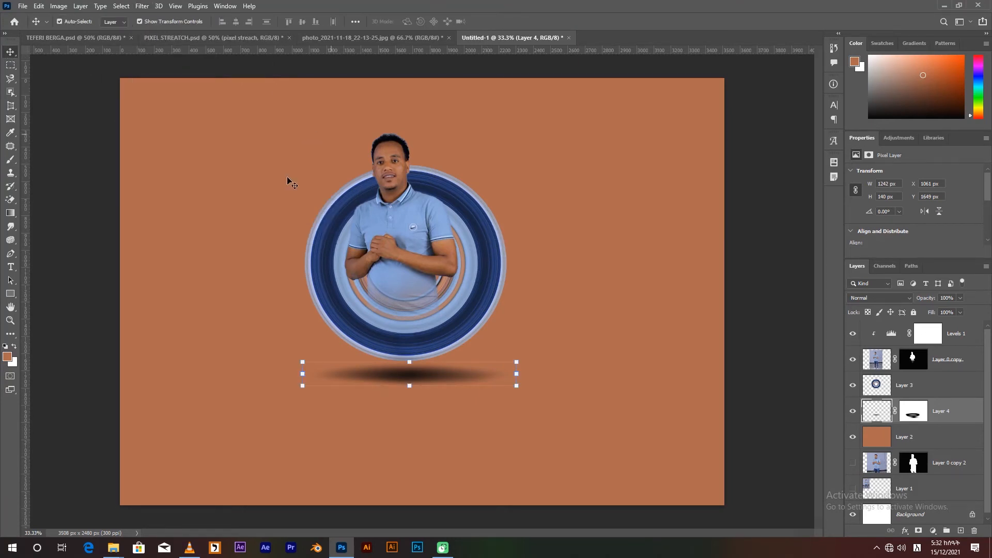
# Examine the ring with the cutout temporarily hidden, and compare the design with the PIXEL STREATCH.psd document.
pyautogui.click(853, 359)
pyautogui.click(853, 386)
pyautogui.click(853, 387)
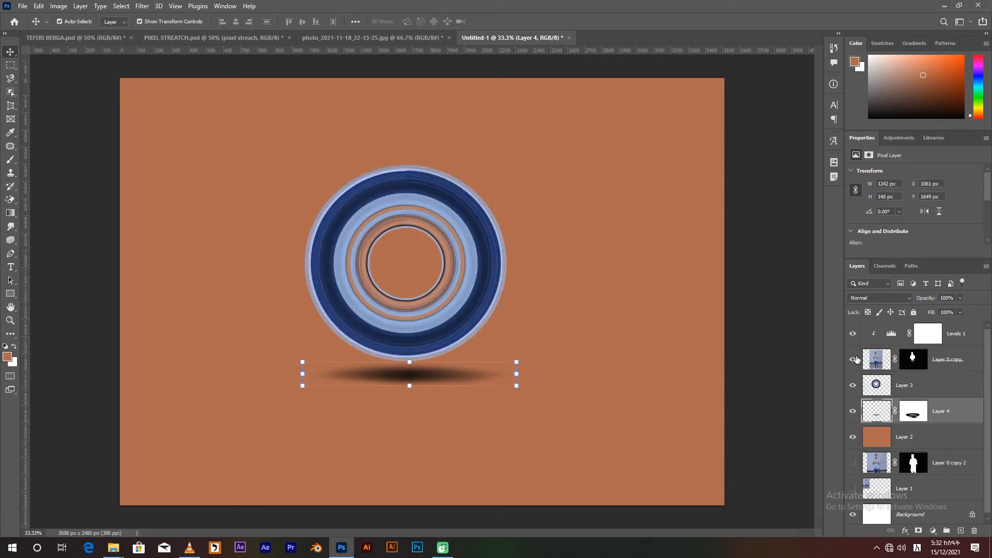
pyautogui.click(853, 359)
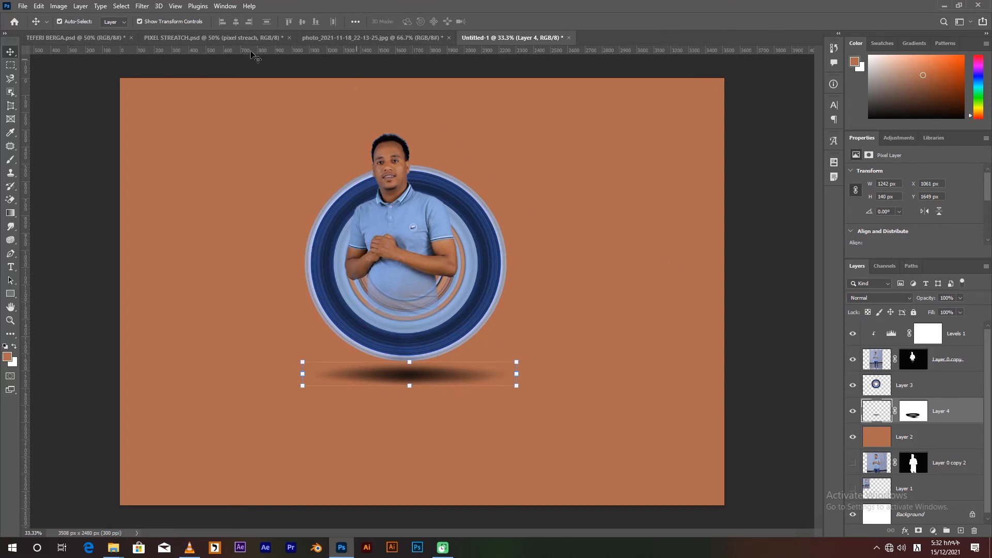
pyautogui.click(214, 38)
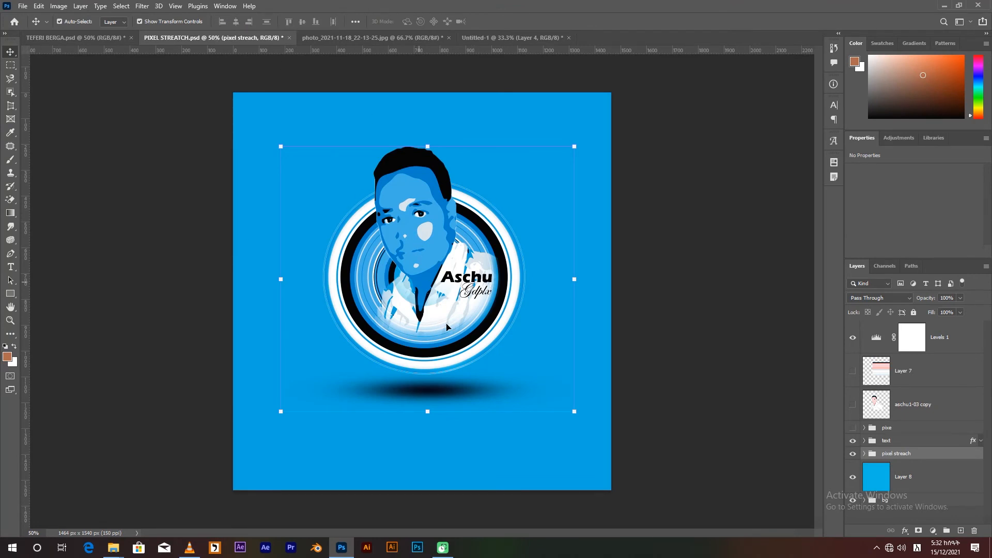
pyautogui.click(483, 39)
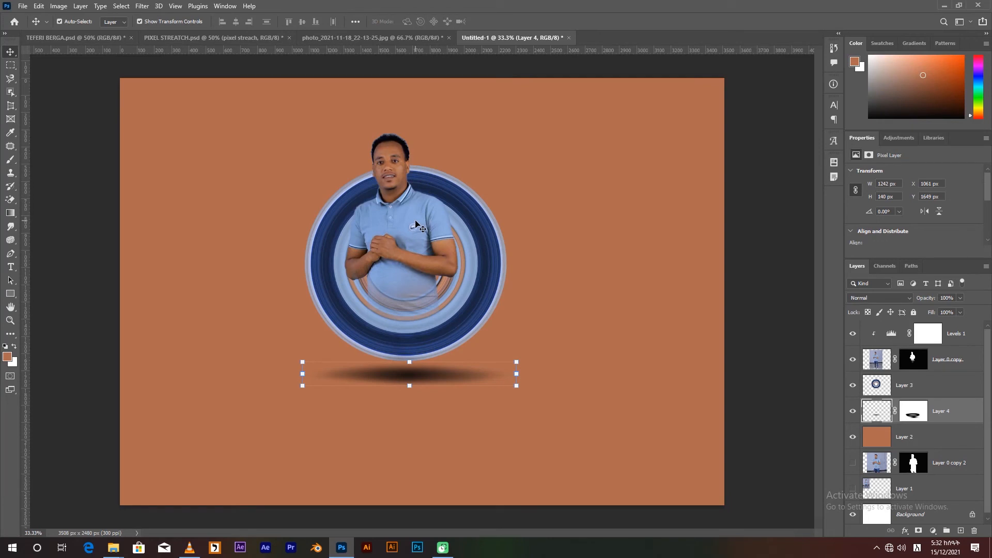
pyautogui.click(8, 357)
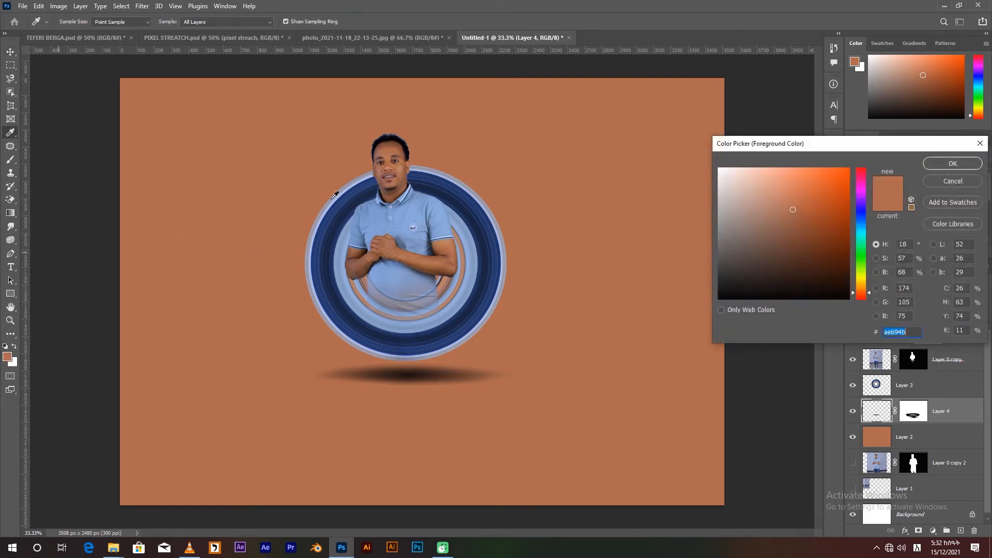
pyautogui.click(956, 164)
pyautogui.press('v')
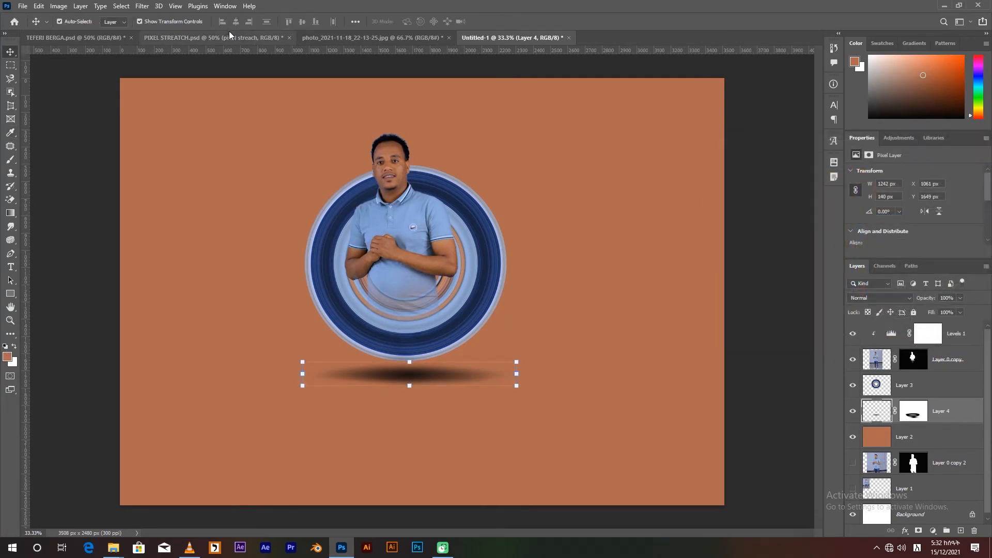
# Sample the blue tone 007eca from the portrait in the PIXEL STREATCH.psd document as the foreground color.
pyautogui.click(232, 37)
pyautogui.click(8, 356)
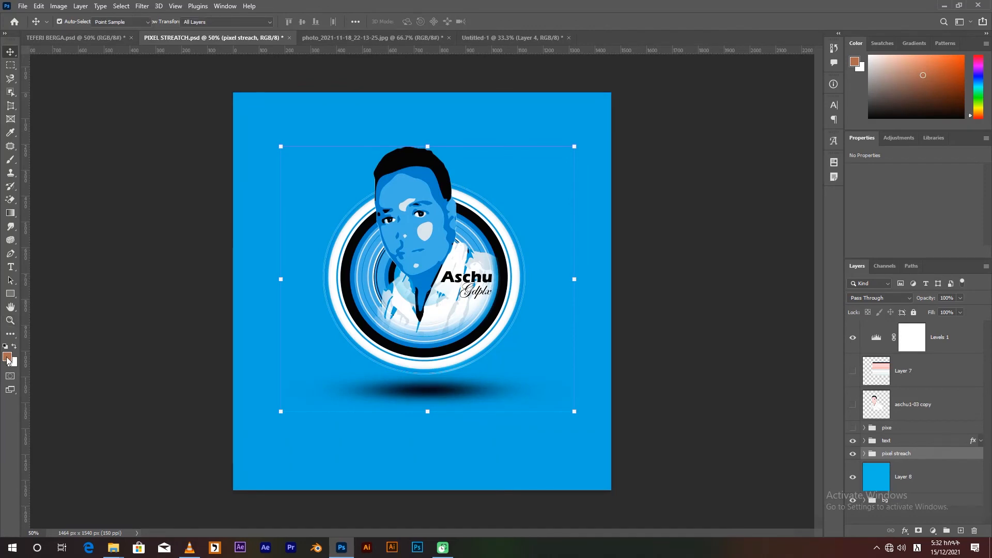
pyautogui.click(416, 172)
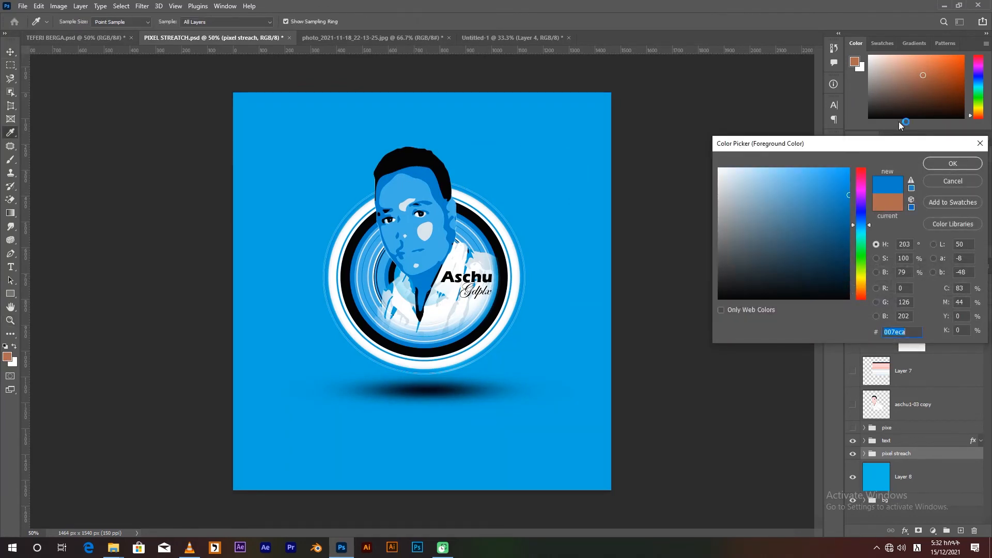
pyautogui.click(942, 164)
pyautogui.press('v')
# Fill the background Layer 2 of the Untitled-1 document with the blue foreground color.
pyautogui.click(398, 38)
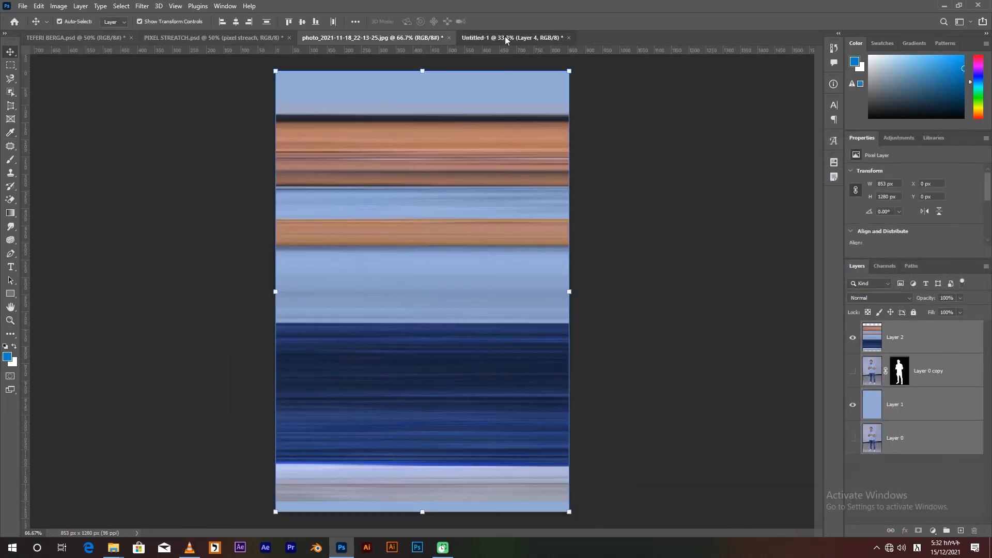
pyautogui.click(509, 37)
pyautogui.click(917, 442)
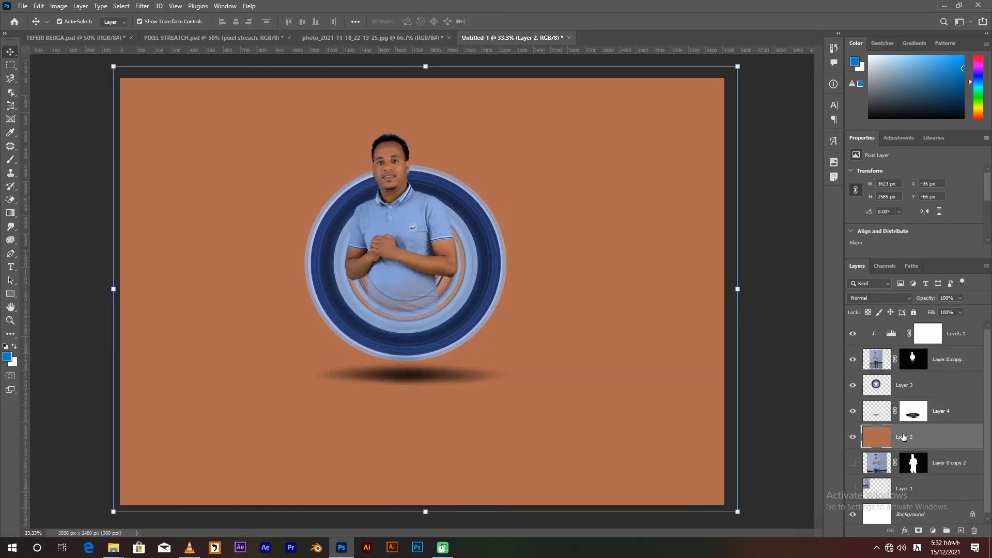
pyautogui.hotkey('alt', 'BackSpace')
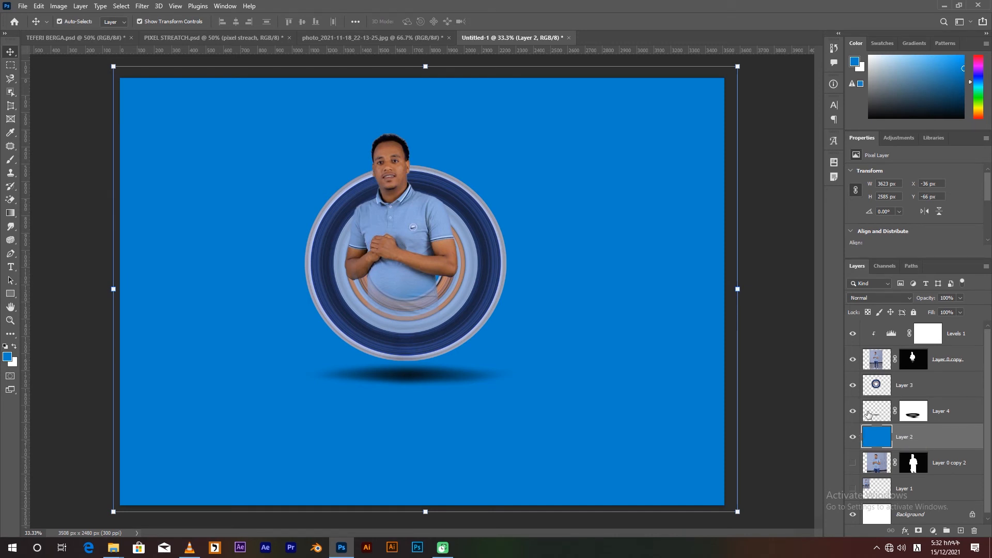
# Group the Levels, cutout, ring and shadow layers and move the group toward the left half of the canvas.
pyautogui.click(917, 368)
pyautogui.keyDown('shift'); pyautogui.click(947, 413); pyautogui.keyUp('shift')
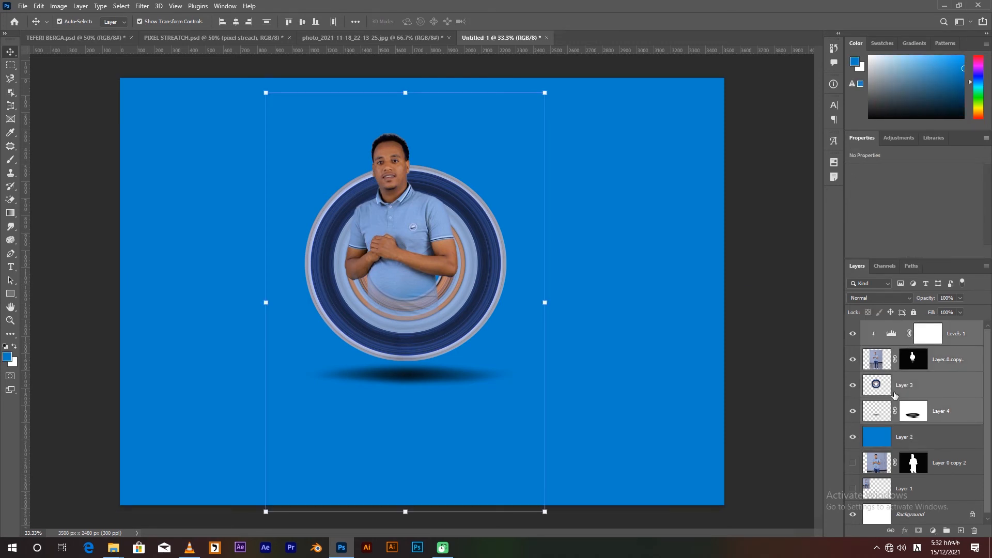
pyautogui.hotkey('ctrl', 'g')
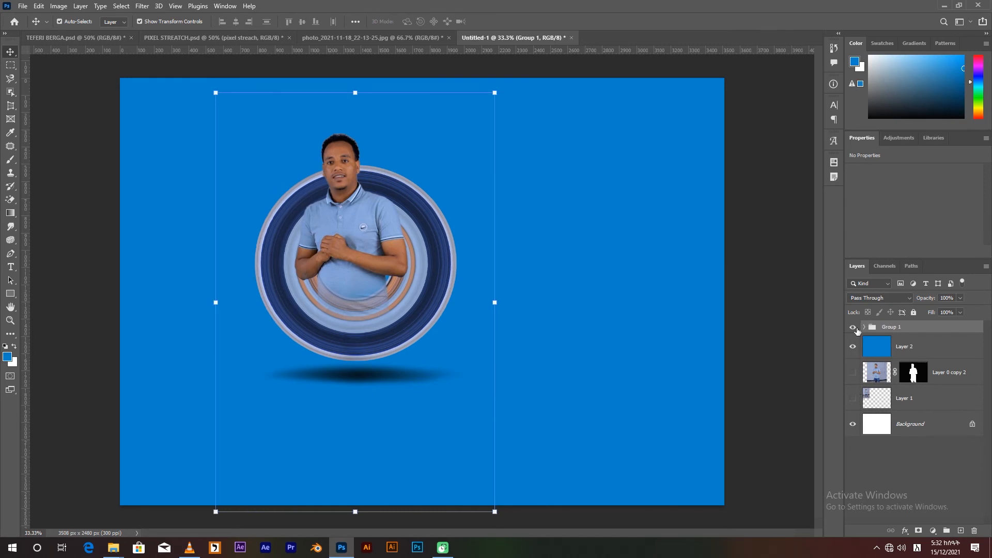
pyautogui.hotkey('shift', 'Right')
pyautogui.hotkey('shift', 'Right')
pyautogui.hotkey('shift', 'Right')
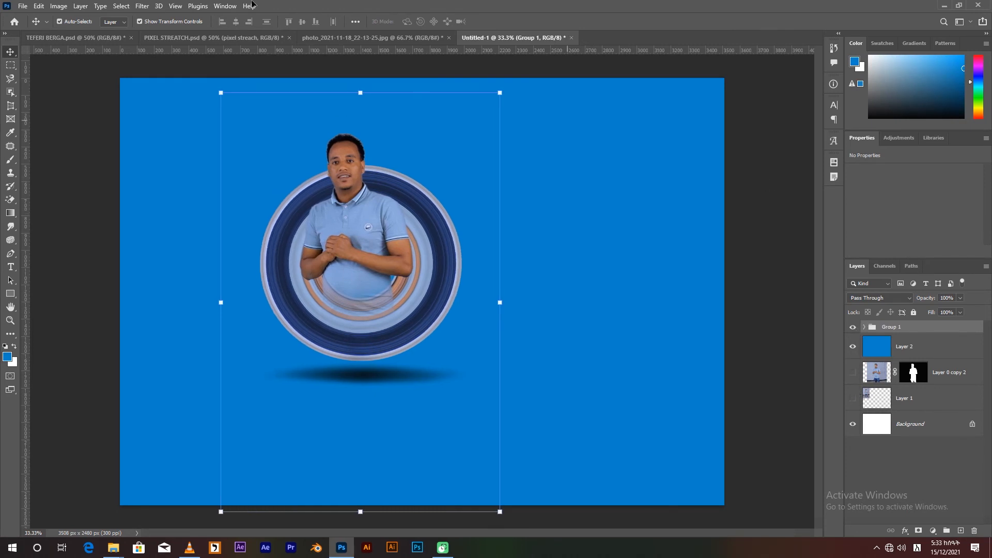
# Duplicate the text group from PIXEL STREATCH.psd into Untitled-1 and place it to the right of the ring.
pyautogui.click(227, 38)
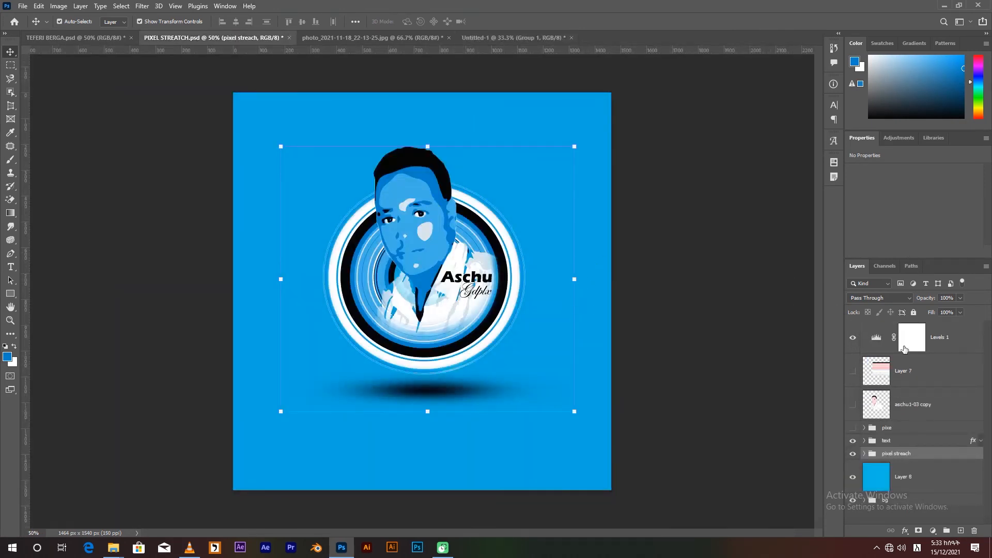
pyautogui.click(898, 442)
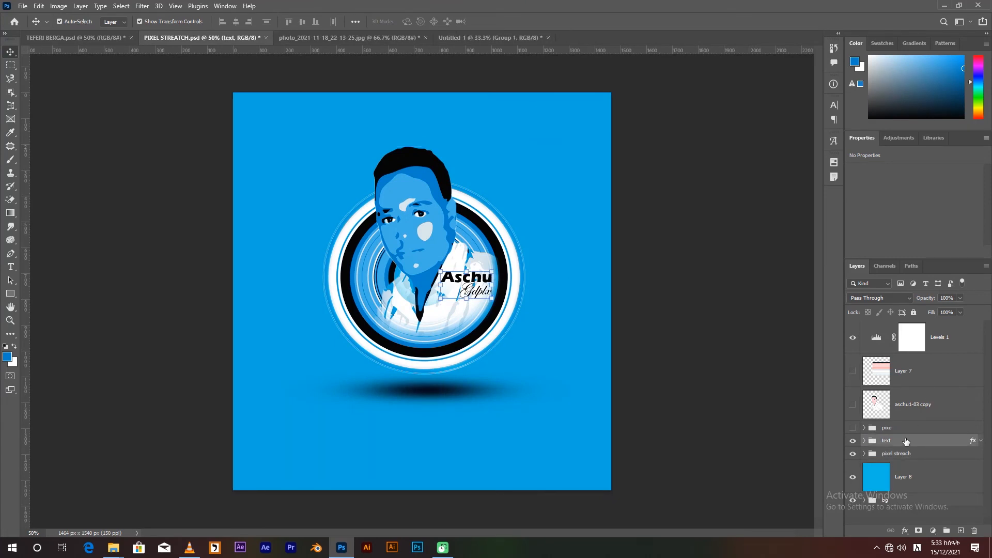
pyautogui.rightClick(905, 441)
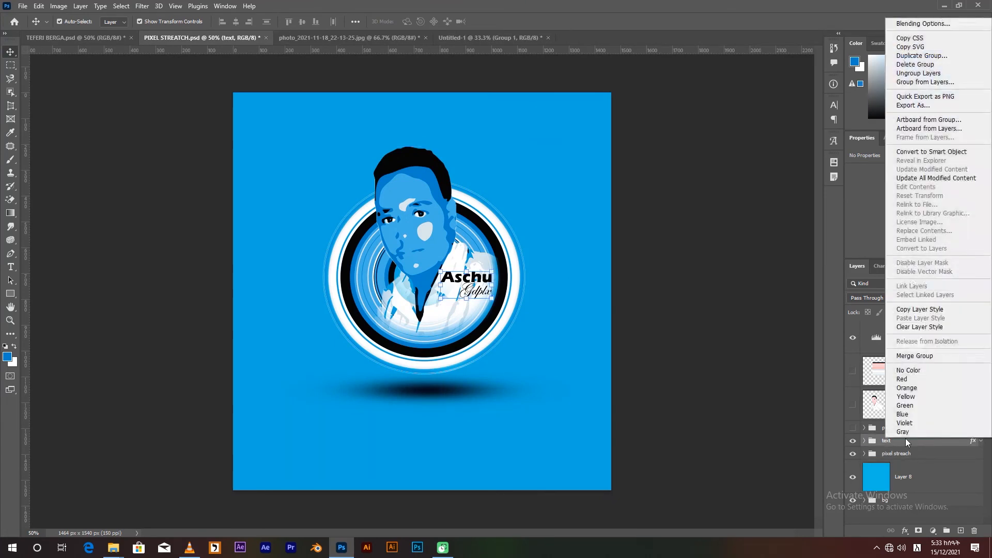
pyautogui.click(922, 58)
pyautogui.click(465, 190)
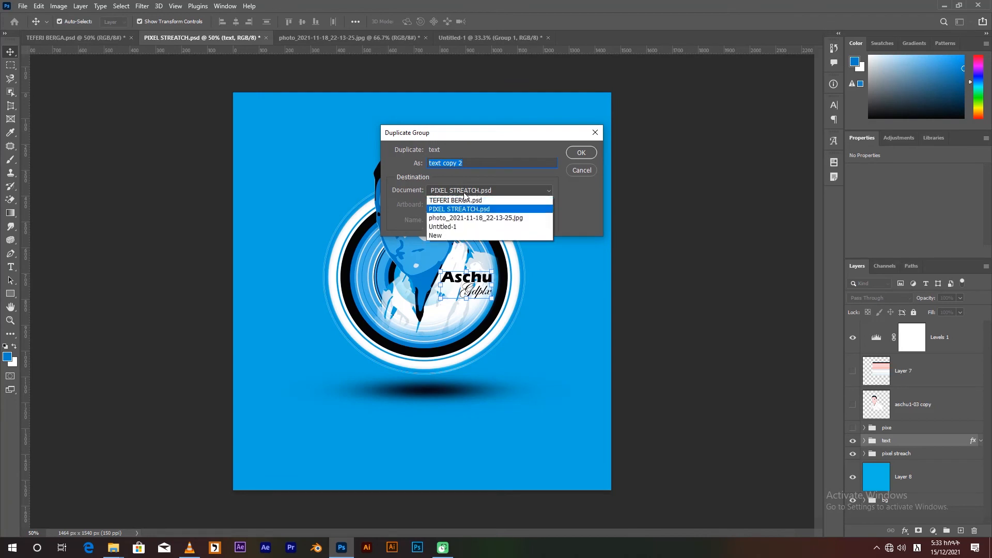
pyautogui.click(449, 226)
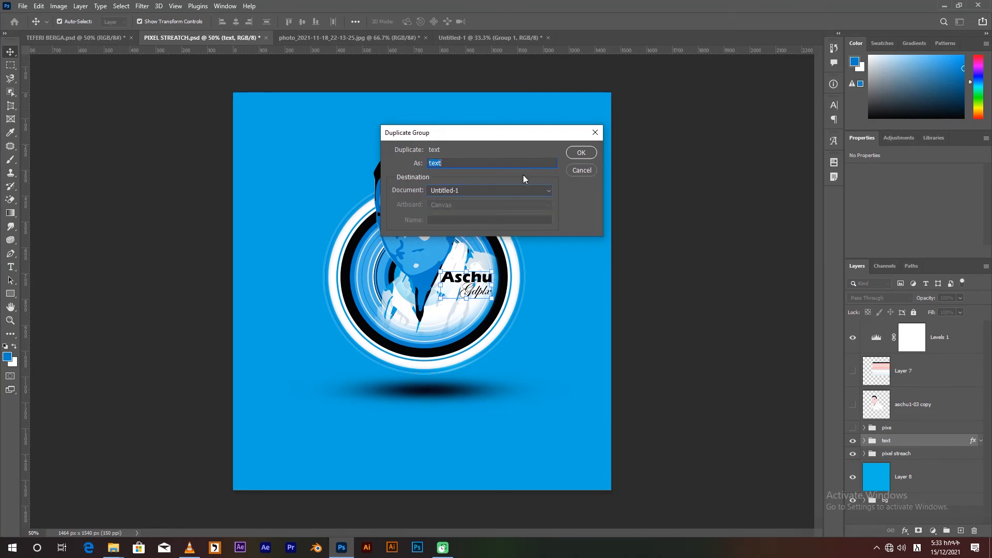
pyautogui.click(578, 154)
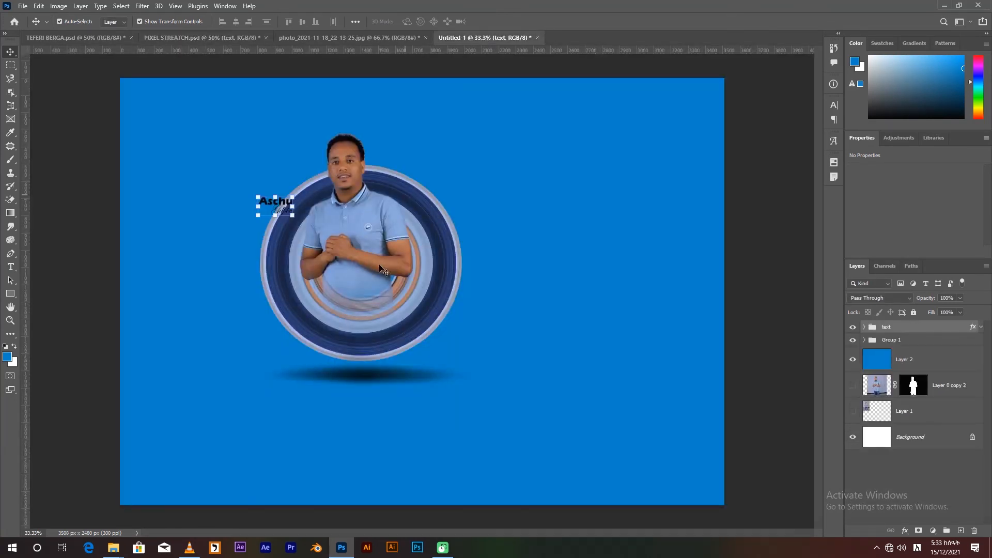
pyautogui.moveTo(287, 205); pyautogui.dragTo(532, 211)
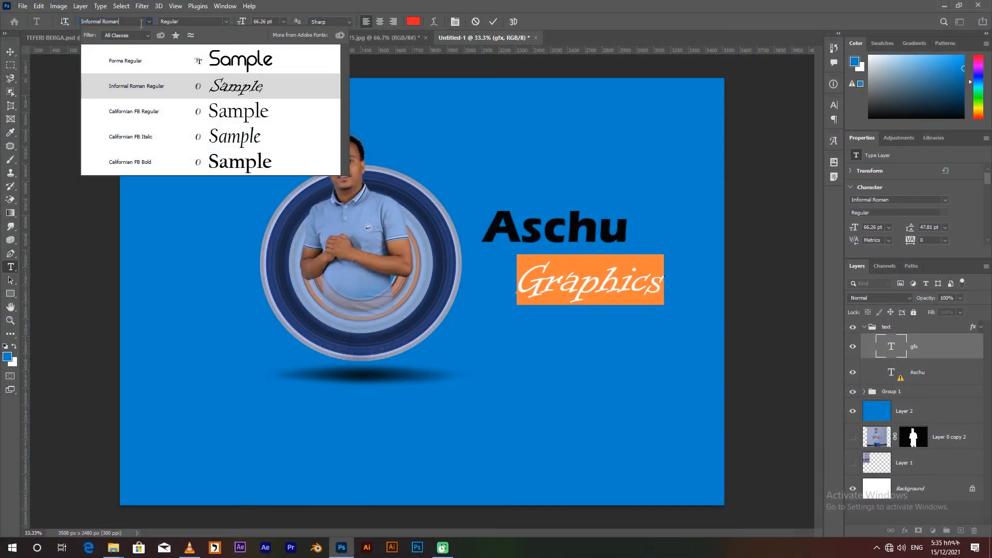
# Set the Graphics text to the Forma Regular font, reduce its size, and move it closer beneath the name text.
pyautogui.write('form')
pyautogui.click(265, 64)
pyautogui.hotkey('ctrl', 'Return')
pyautogui.hotkey('ctrl', 'Return')
pyautogui.moveTo(241, 22); pyautogui.dragTo(229, 23)
pyautogui.click(493, 22)
pyautogui.press('v')
pyautogui.moveTo(605, 283); pyautogui.dragTo(582, 264)
# Set the name text to Forma Regular, make its first letter a lowercase a, and reposition it above Graphics.
pyautogui.doubleClick(890, 375)
pyautogui.click(571, 244)
pyautogui.click(149, 22)
pyautogui.write('form')
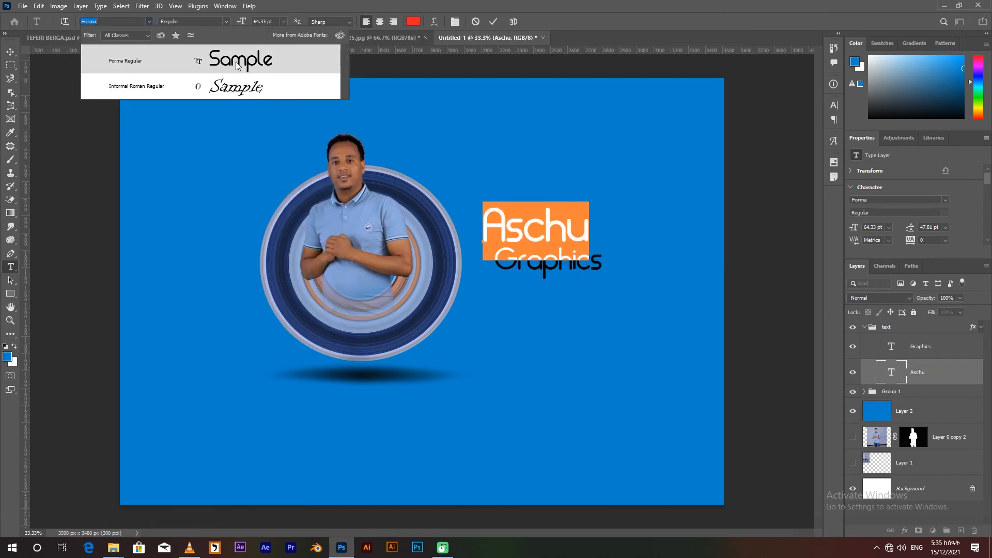
pyautogui.click(259, 61)
pyautogui.moveTo(506, 227); pyautogui.dragTo(464, 225)
pyautogui.write('a')
pyautogui.click(493, 22)
pyautogui.press('v')
pyautogui.moveTo(573, 231)
pyautogui.mouseDown()
pyautogui.moveTo(602, 231)
pyautogui.moveTo(585, 231)
pyautogui.mouseUp()
# Reduce the Graphics text to 22 pt and tuck it under the end of the name text.
pyautogui.click(568, 269)
pyautogui.doubleClick(891, 347)
pyautogui.moveTo(241, 21); pyautogui.dragTo(231, 22)
pyautogui.click(494, 21)
pyautogui.press('v')
pyautogui.moveTo(540, 271); pyautogui.dragTo(558, 255)
# Change the font color of the name and Graphics text layers to white.
pyautogui.keyDown('shift'); pyautogui.click(917, 372); pyautogui.keyUp('shift')
pyautogui.doubleClick(890, 372)
pyautogui.click(413, 21)
pyautogui.click(415, 225)
pyautogui.moveTo(733, 181); pyautogui.dragTo(717, 167)
pyautogui.click(940, 168)
pyautogui.doubleClick(890, 346)
pyautogui.click(413, 22)
pyautogui.click(946, 165)
pyautogui.click(495, 22)
pyautogui.press('v')
# Change the color of the text group's layer effect to white.
pyautogui.click(917, 328)
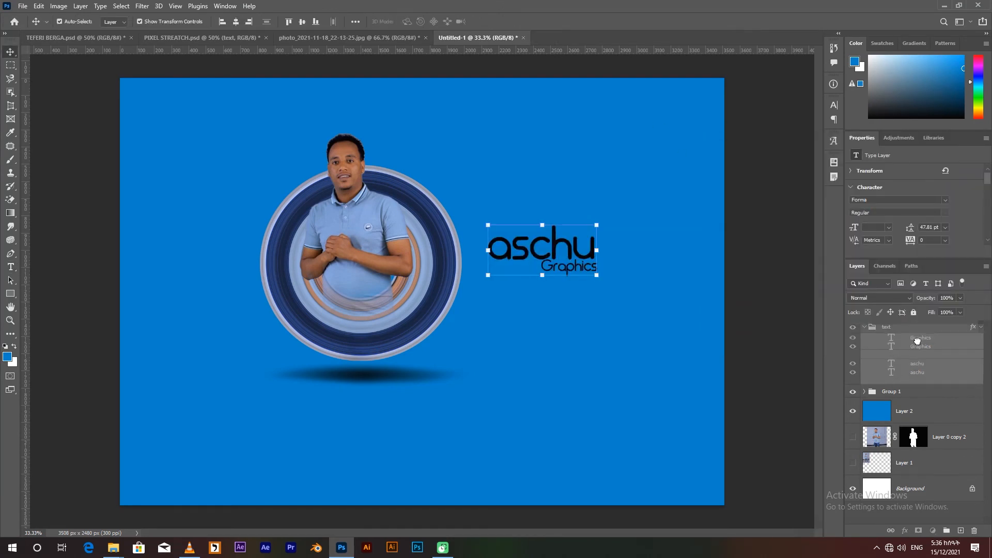
pyautogui.click(980, 327)
pyautogui.doubleClick(900, 349)
pyautogui.click(253, 167)
pyautogui.moveTo(738, 183); pyautogui.dragTo(706, 162)
pyautogui.click(952, 163)
pyautogui.click(370, 148)
pyautogui.click(980, 327)
pyautogui.click(863, 327)
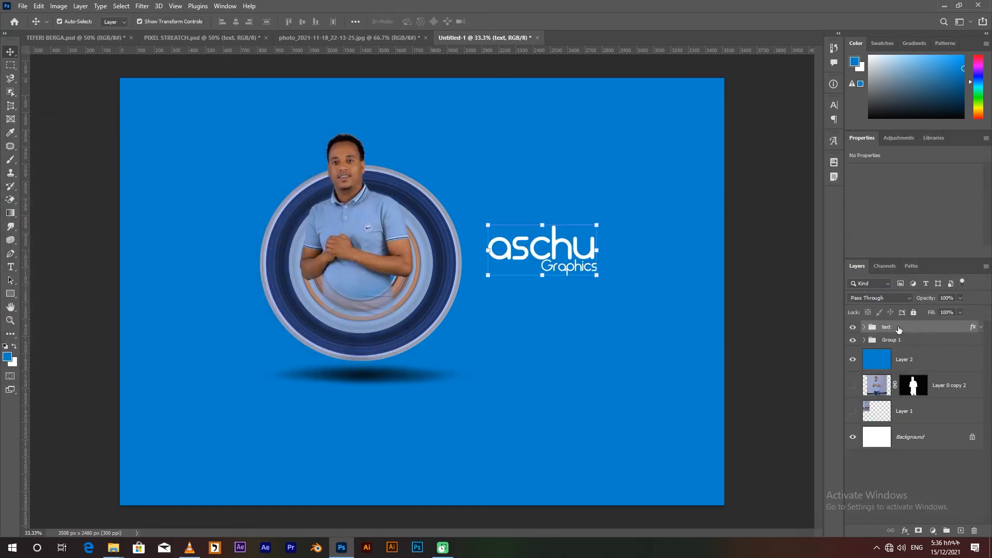
# Duplicate the Graphics text layer, move the copy below the other text, and change it to 2014.
pyautogui.press('t')
pyautogui.click(863, 327)
pyautogui.click(920, 349)
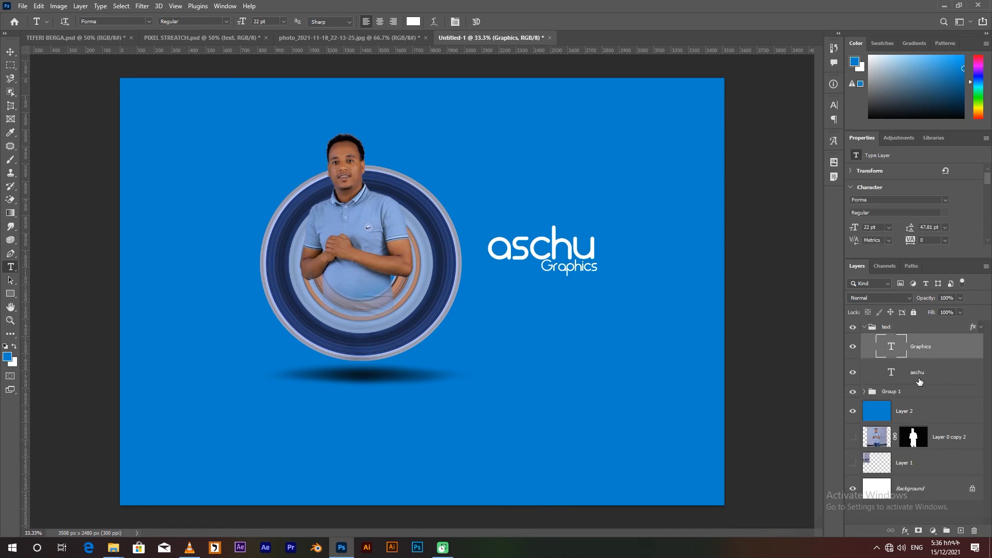
pyautogui.hotkey('ctrl', 'j')
pyautogui.press('v')
pyautogui.hotkey('shift', 'Down')
pyautogui.hotkey('shift', 'Down')
pyautogui.hotkey('shift', 'Down')
pyautogui.hotkey('shift', 'Down')
pyautogui.hotkey('shift', 'Down')
pyautogui.hotkey('shift', 'Down')
pyautogui.hotkey('shift', 'Down')
pyautogui.hotkey('shift', 'Down')
pyautogui.hotkey('shift', 'Down')
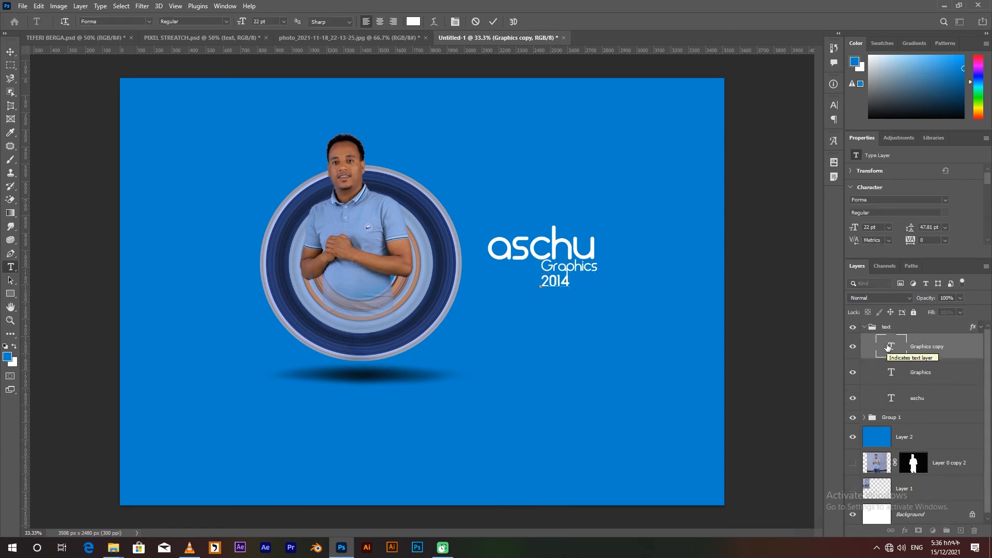
pyautogui.moveTo(563, 284); pyautogui.dragTo(572, 308)
# Extend the Graphics line into a job title reading "Graphics Designer & AnimationD".
pyautogui.doubleClick(579, 267)
pyautogui.click(597, 267)
pyautogui.write('Designer a')
pyautogui.press('BackSpace')
pyautogui.write('& AnimationD')
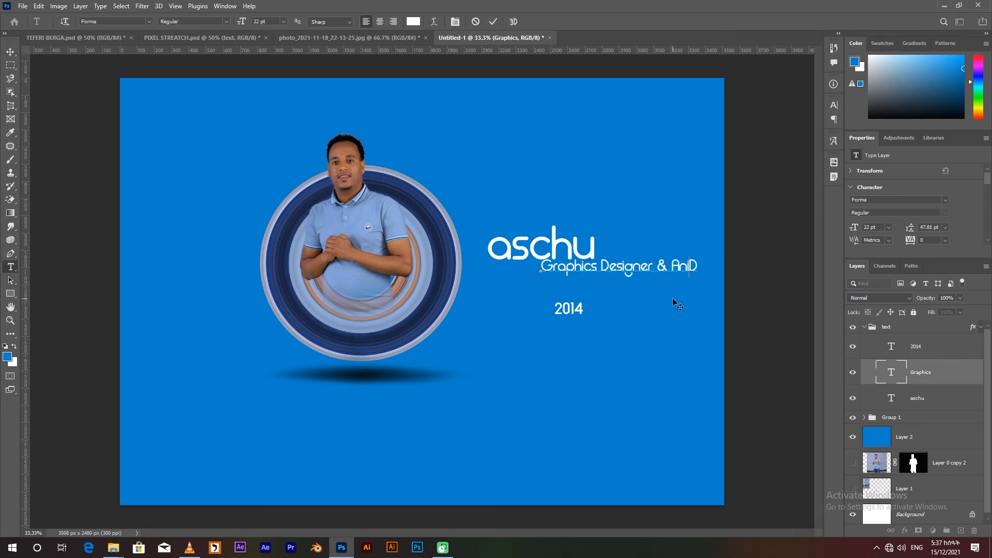
# Move the job title left and correct it to "Graphics Designer & animation Designer".
pyautogui.click(671, 298)
pyautogui.moveTo(683, 269); pyautogui.dragTo(612, 273)
pyautogui.doubleClick(612, 274)
pyautogui.write('A')
pyautogui.press('BackSpace')
pyautogui.write('a')
pyautogui.press('Left')
pyautogui.press('BackSpace')
pyautogui.click(662, 271)
pyautogui.write('Designer')
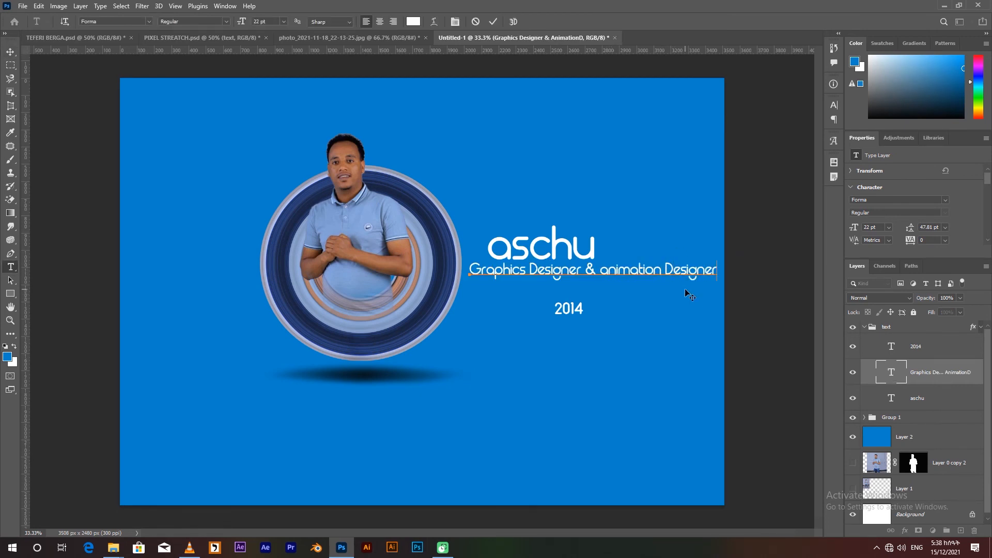
pyautogui.click(686, 290)
# Append "Gfx" with a capital G to the name text.
pyautogui.doubleClick(592, 239)
pyautogui.click(592, 238)
pyautogui.write('gfx')
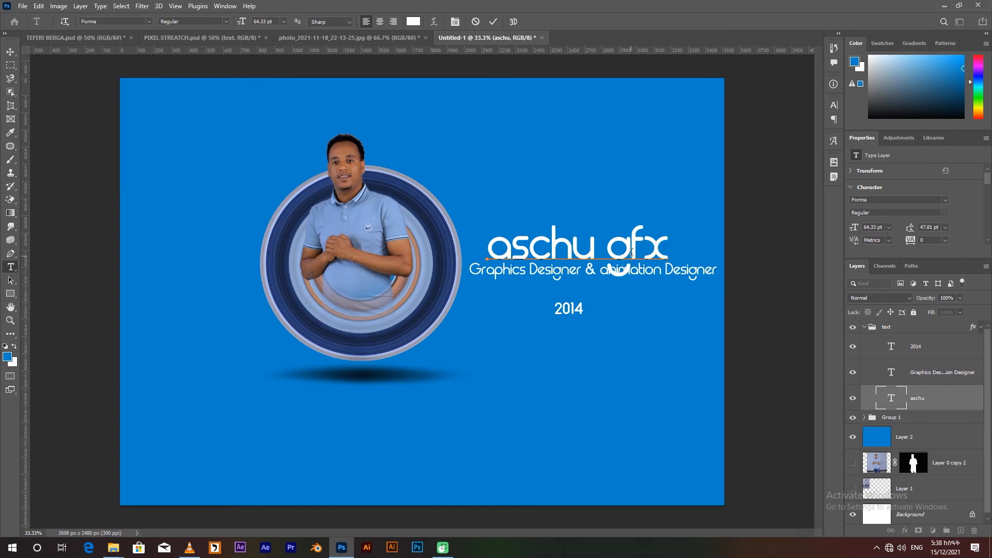
pyautogui.click(896, 399)
pyautogui.moveTo(608, 251); pyautogui.dragTo(631, 250)
pyautogui.write('G')
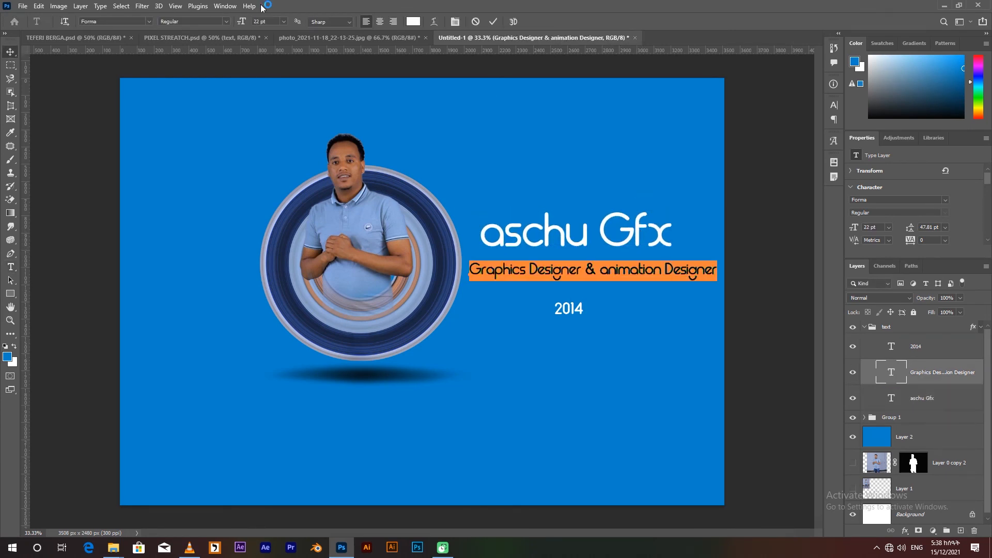
# Adjust the name text's font size and move the job title and 2014 up beneath it.
pyautogui.click(262, 21)
pyautogui.scroll(-6, 262, 21)
pyautogui.scroll(2, 262, 21)
pyautogui.click(495, 23)
pyautogui.moveTo(625, 272); pyautogui.dragTo(636, 255)
pyautogui.moveTo(574, 310); pyautogui.dragTo(581, 287)
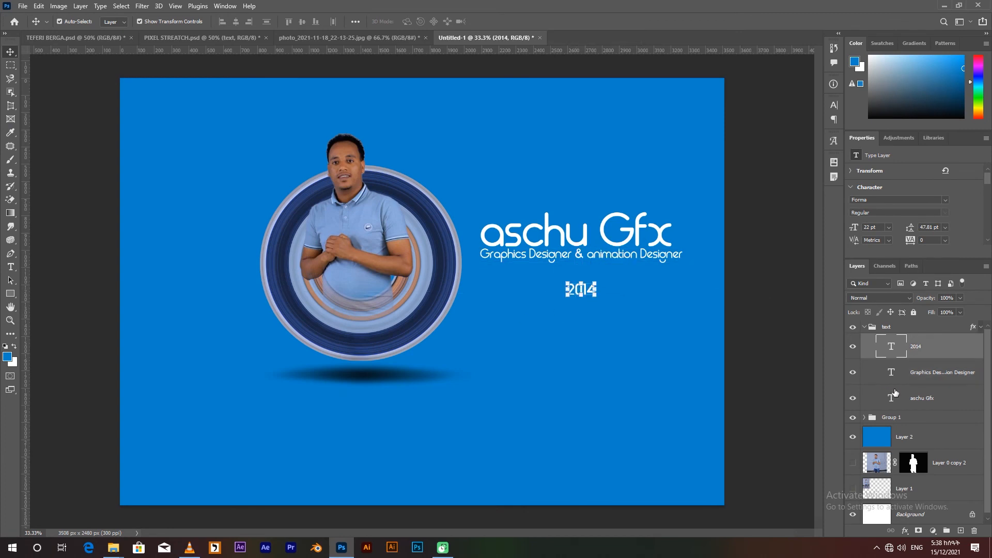
# Reduce the job title to 17 pt and align it beneath the name text.
pyautogui.doubleClick(891, 373)
pyautogui.click(262, 21)
pyautogui.scroll(-2, 262, 22)
pyautogui.click(493, 22)
pyautogui.moveTo(640, 255); pyautogui.dragTo(645, 256)
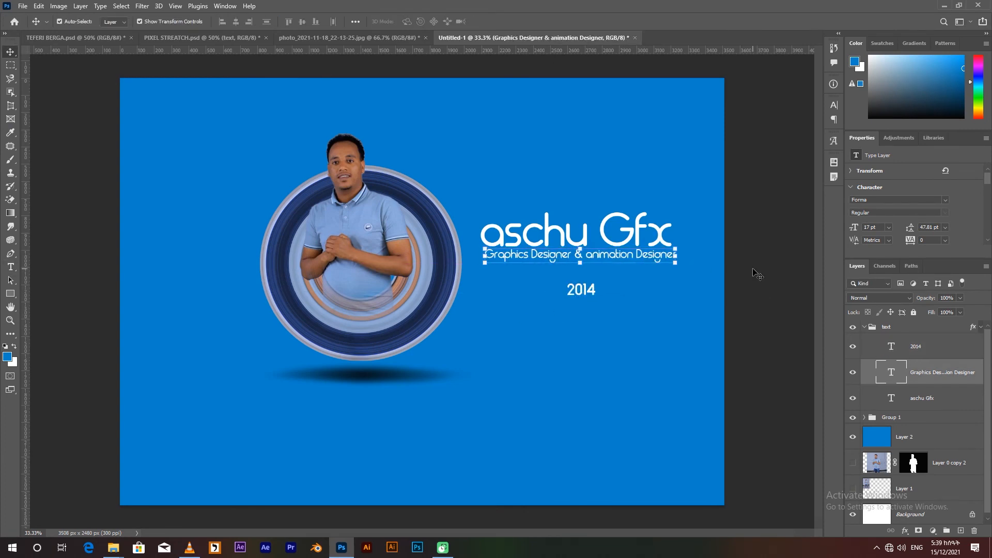
# Scale down the whole text group and place it centered below the ring's shadow.
pyautogui.click(914, 435)
pyautogui.moveTo(923, 300)
pyautogui.mouseDown()
pyautogui.moveTo(895, 305)
pyautogui.moveTo(931, 306)
pyautogui.mouseUp()
pyautogui.click(864, 327)
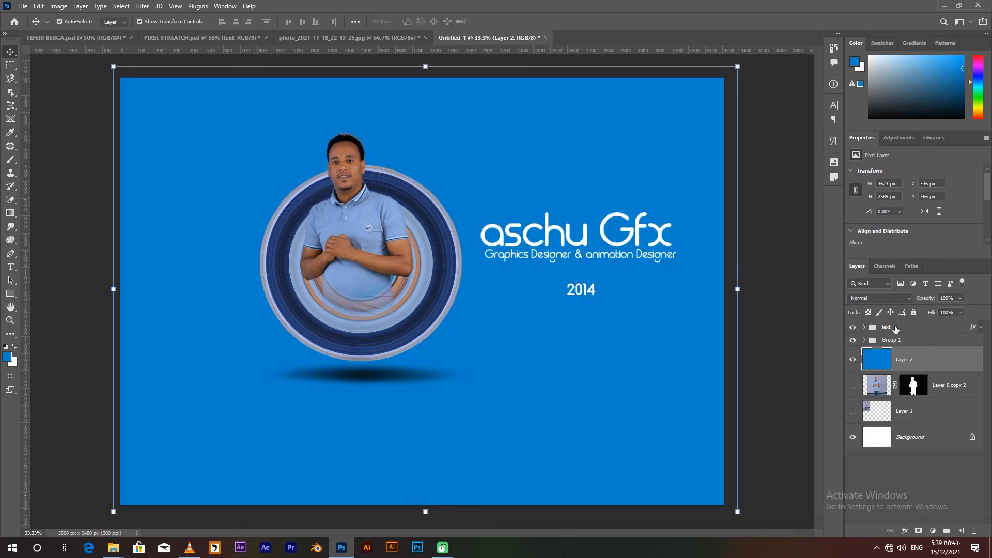
pyautogui.click(885, 327)
pyautogui.moveTo(676, 296); pyautogui.dragTo(625, 274)
pyautogui.moveTo(594, 242); pyautogui.dragTo(403, 426)
pyautogui.press('Return')
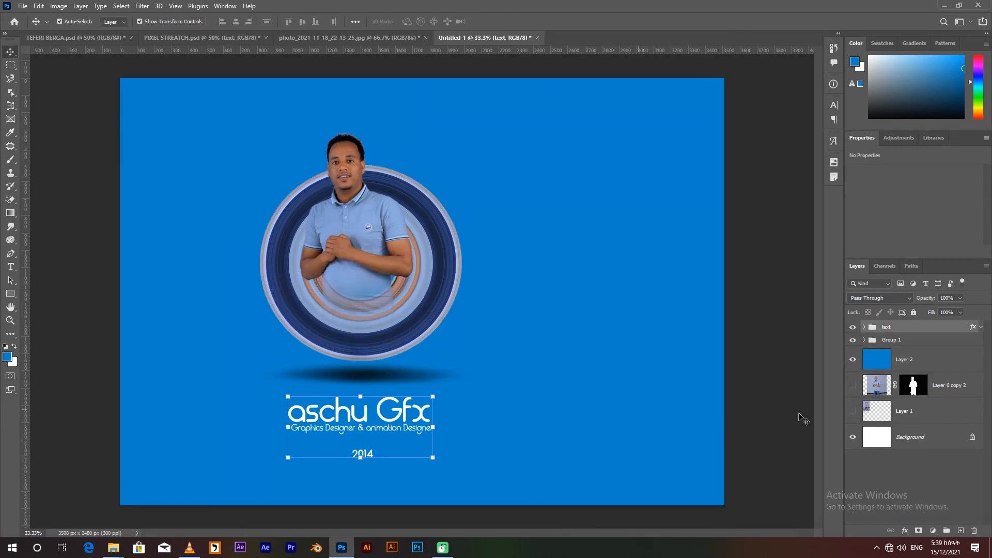
# Shift the portrait and text groups together up and right to the middle of the canvas.
pyautogui.keyDown('shift'); pyautogui.click(904, 342); pyautogui.keyUp('shift')
pyautogui.hotkey('shift', 'Right')
pyautogui.hotkey('shift', 'Right')
pyautogui.hotkey('shift', 'Right')
pyautogui.hotkey('shift', 'Right')
pyautogui.hotkey('shift', 'Right')
pyautogui.hotkey('shift', 'Right')
pyautogui.hotkey('shift', 'Right')
pyautogui.hotkey('shift', 'Right')
pyautogui.hotkey('shift', 'Right')
pyautogui.hotkey('shift', 'Right')
pyautogui.hotkey('shift', 'Right')
pyautogui.hotkey('shift', 'Right')
pyautogui.hotkey('shift', 'Right')
pyautogui.hotkey('shift', 'Right')
pyautogui.hotkey('shift', 'Right')
pyautogui.hotkey('shift', 'Right')
pyautogui.hotkey('shift', 'Right')
pyautogui.hotkey('shift', 'Right')
pyautogui.hotkey('shift', 'Right')
pyautogui.hotkey('shift', 'Right')
pyautogui.hotkey('shift', 'Up')
pyautogui.hotkey('shift', 'Up')
pyautogui.hotkey('shift', 'Up')
pyautogui.hotkey('shift', 'Up')
pyautogui.hotkey('shift', 'Up')
pyautogui.hotkey('shift', 'Up')
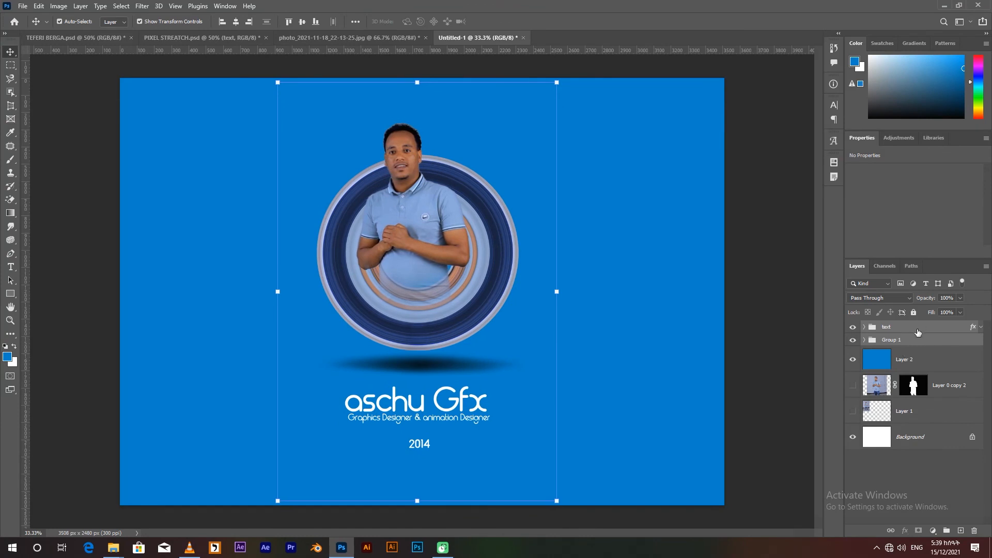
# Move the text group closer to the shadow, to X 1752 px and Y 1907.92 px.
pyautogui.click(915, 329)
pyautogui.hotkey('ctrl', 't')
pyautogui.moveTo(446, 408); pyautogui.dragTo(468, 407)
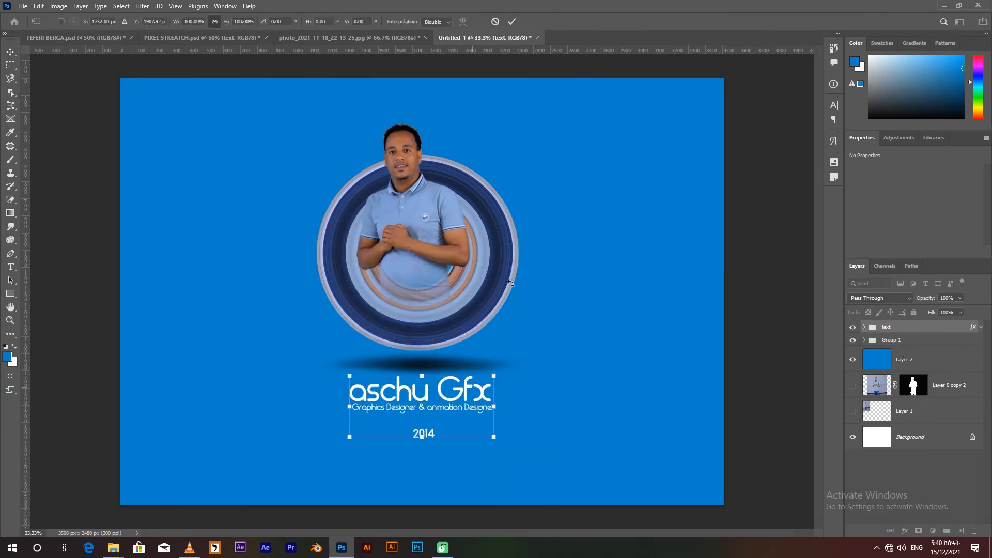
pyautogui.press('Return')
# Enlarge the 2014 text and center it over the name text.
pyautogui.click(864, 326)
pyautogui.doubleClick(891, 345)
pyautogui.click(253, 22)
pyautogui.write('1')
pyautogui.click(11, 52)
pyautogui.moveTo(537, 403); pyautogui.dragTo(455, 403)
# Place the 2014 layer beneath the other text layers and lower its opacity to 10%.
pyautogui.moveTo(893, 349); pyautogui.dragTo(892, 407)
pyautogui.press('1')
pyautogui.press('3')
pyautogui.press('1')
# Move the portrait group back to the left and enlarge the text group slightly, placed right of the ring.
pyautogui.moveTo(457, 373); pyautogui.dragTo(476, 367)
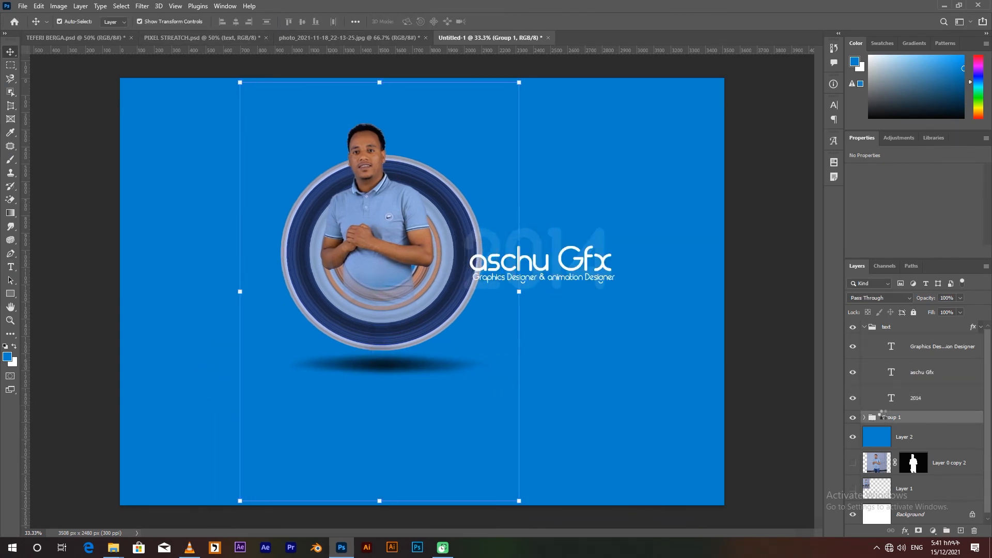
pyautogui.moveTo(376, 253); pyautogui.dragTo(354, 253)
pyautogui.click(886, 326)
pyautogui.hotkey('ctrl', 't')
pyautogui.moveTo(613, 289); pyautogui.dragTo(637, 298)
pyautogui.moveTo(613, 267)
pyautogui.mouseDown()
pyautogui.moveTo(631, 257)
pyautogui.moveTo(616, 262)
pyautogui.mouseUp()
pyautogui.press('Return')
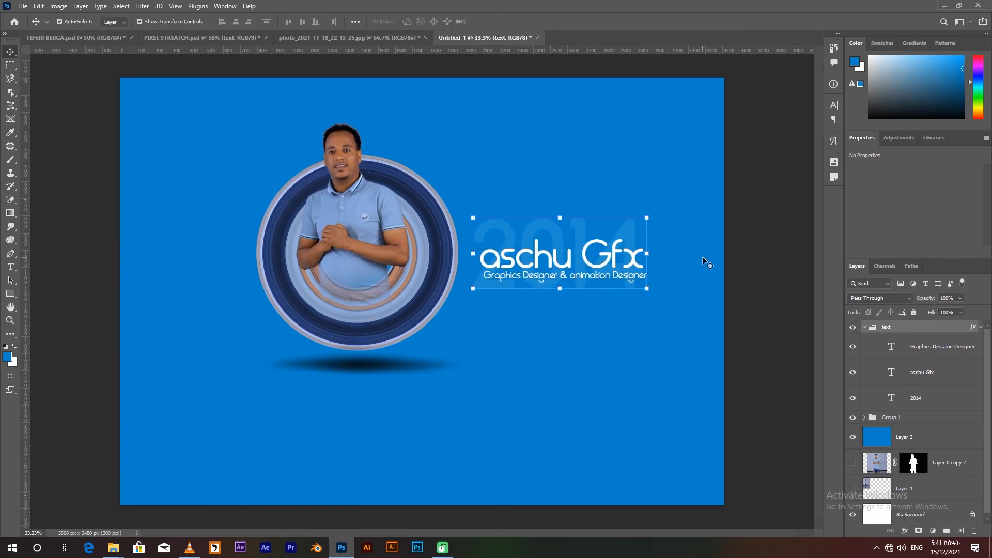
pyautogui.click(899, 138)
pyautogui.click(877, 160)
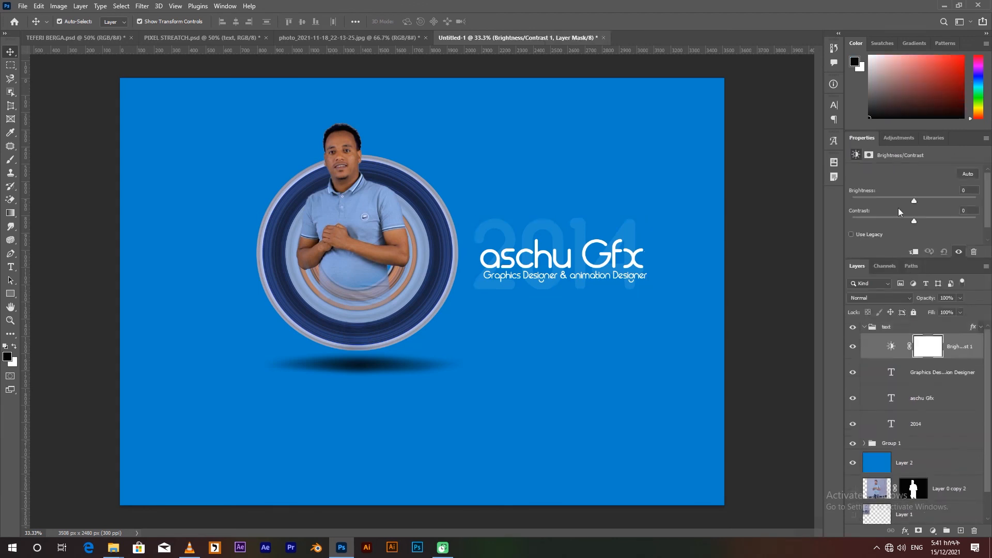
pyautogui.moveTo(891, 347); pyautogui.dragTo(883, 334)
pyautogui.press('Delete')
pyautogui.press('Delete')
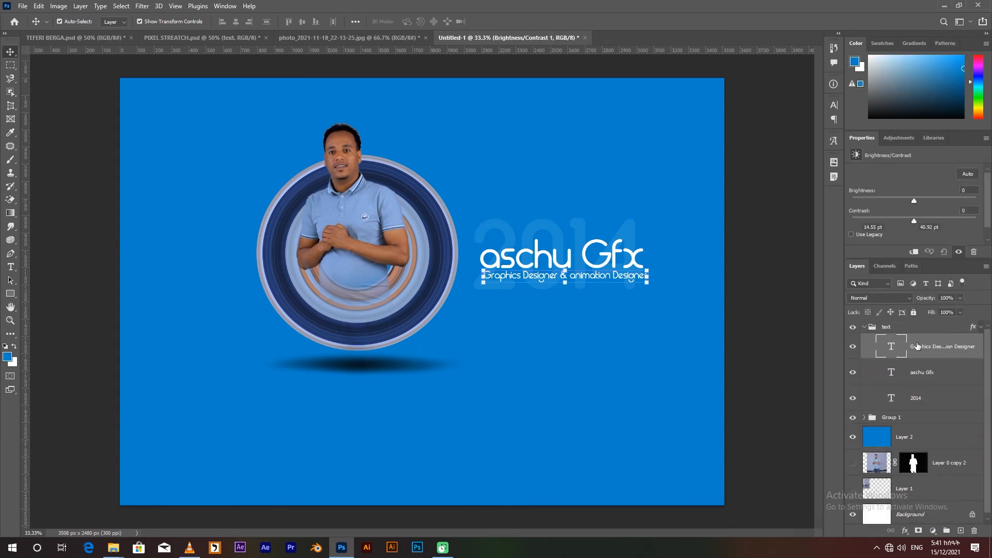
# Add a Curves adjustment layer above all groups and shape a gentle S-curve to increase contrast.
pyautogui.click(863, 327)
pyautogui.click(899, 138)
pyautogui.click(897, 161)
pyautogui.scroll(-3, 932, 215)
pyautogui.moveTo(891, 230); pyautogui.dragTo(892, 233)
pyautogui.moveTo(929, 193); pyautogui.dragTo(930, 187)
pyautogui.moveTo(893, 233); pyautogui.dragTo(902, 224)
pyautogui.moveTo(931, 187); pyautogui.dragTo(932, 189)
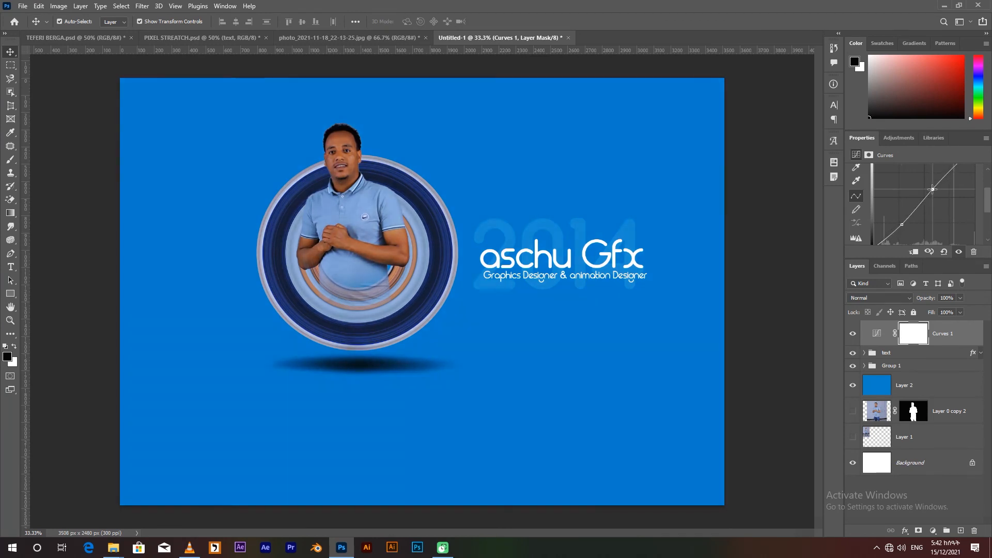
# Add a Brightness/Contrast adjustment layer between Group 1 and the blue Layer 2, with brightness 6 and contrast 27.
pyautogui.click(898, 138)
pyautogui.click(871, 162)
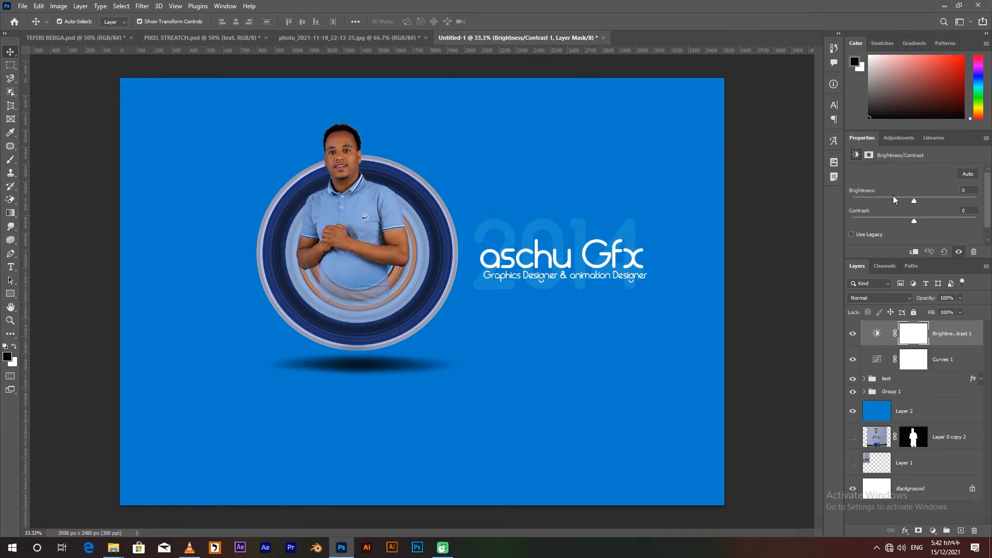
pyautogui.click(892, 200)
pyautogui.moveTo(892, 199); pyautogui.dragTo(904, 201)
pyautogui.moveTo(883, 334); pyautogui.dragTo(885, 392)
pyautogui.moveTo(914, 221); pyautogui.dragTo(932, 221)
pyautogui.moveTo(904, 200); pyautogui.dragTo(920, 200)
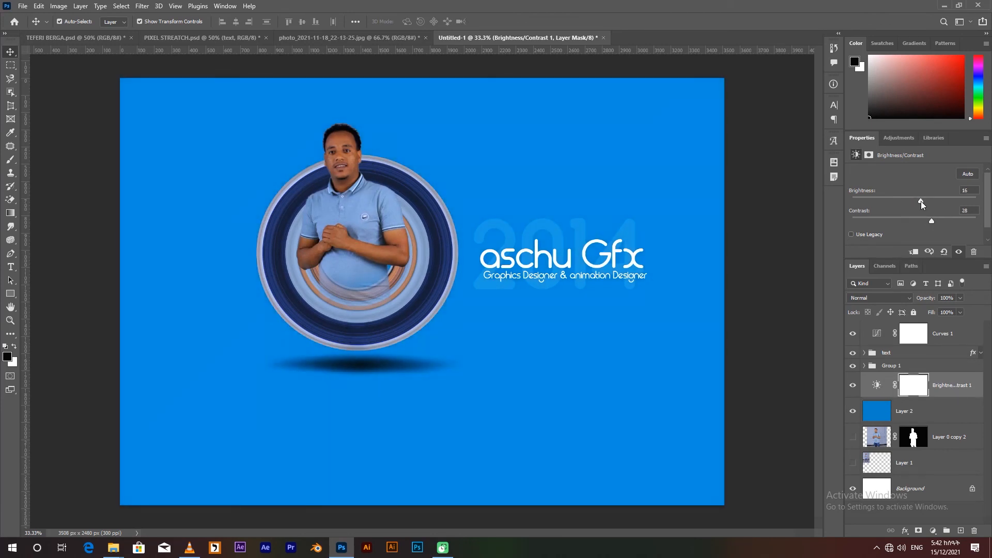
# Add a Levels adjustment layer at the top of the layer stack and group it with the Curves layer as ADJUSTMENT.
pyautogui.click(899, 138)
pyautogui.click(885, 161)
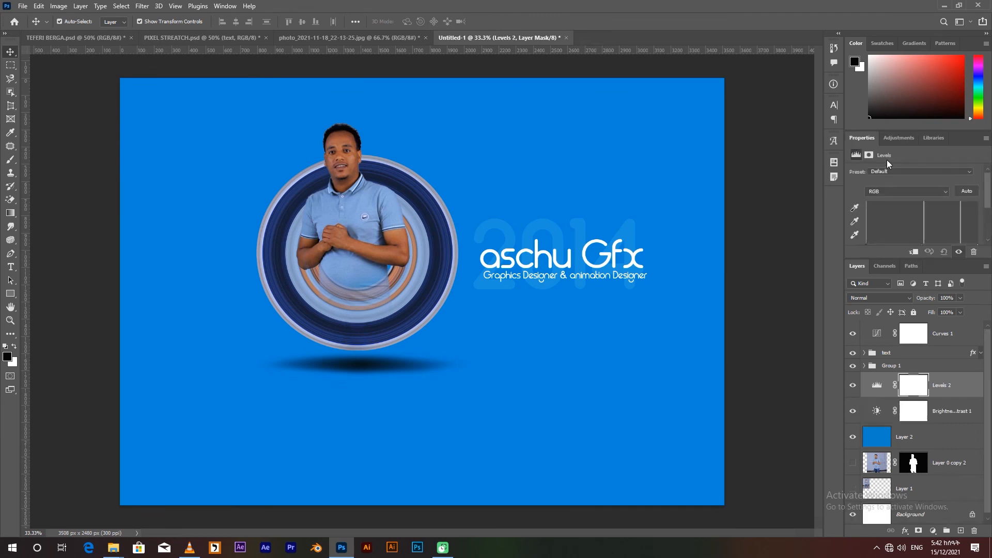
pyautogui.moveTo(882, 200); pyautogui.dragTo(878, 199)
pyautogui.moveTo(875, 386); pyautogui.dragTo(884, 326)
pyautogui.moveTo(875, 197); pyautogui.dragTo(870, 195)
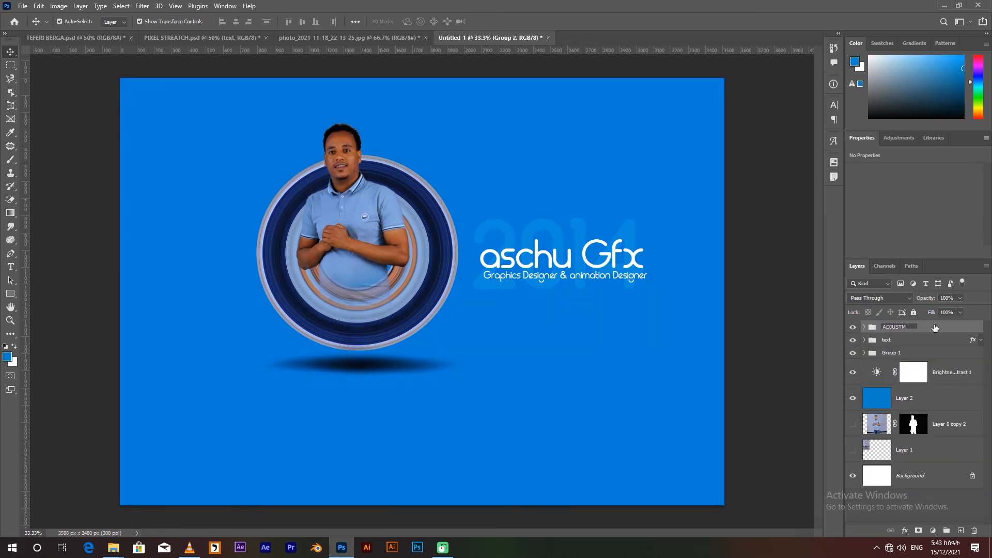
pyautogui.press('Return')
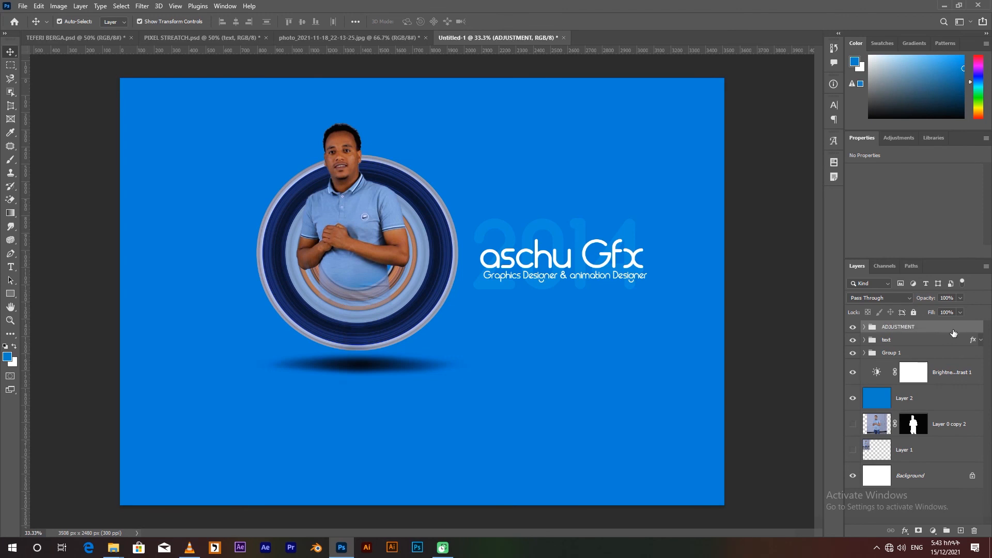
# Unlock the Background layer and group all layers from it up to the Brightness/Contrast adjustment as BACROUND.
pyautogui.click(971, 476)
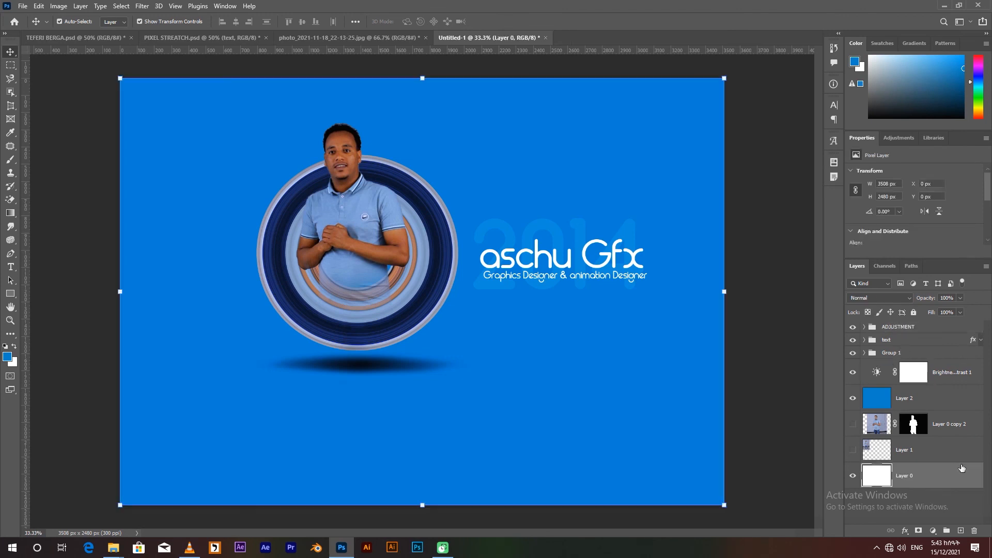
pyautogui.keyDown('shift'); pyautogui.click(947, 410); pyautogui.keyUp('shift')
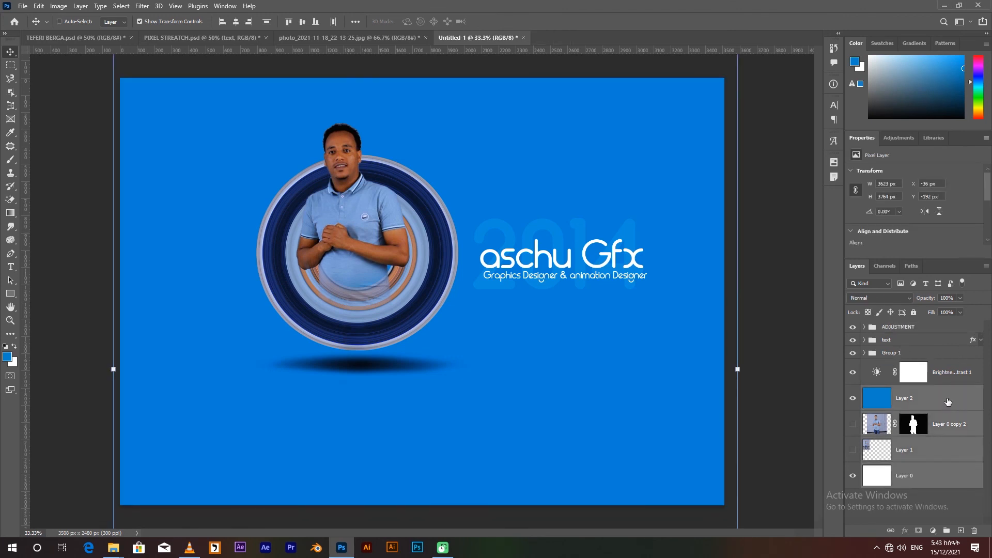
pyautogui.keyDown('ctrl'); pyautogui.click(960, 378); pyautogui.keyUp('ctrl')
pyautogui.hotkey('ctrl', 'g')
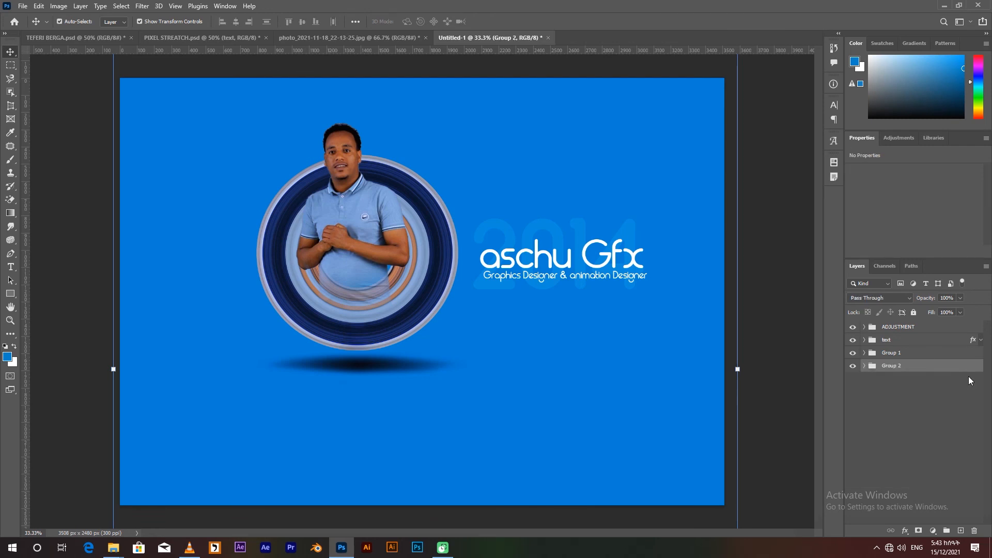
pyautogui.doubleClick(896, 366)
pyautogui.write('BACROUND')
pyautogui.press('Return')
# Save the document as a Photoshop file named ASCHU GFX LOGO in the ASCHU GFX LOGO folder.
pyautogui.click(23, 6)
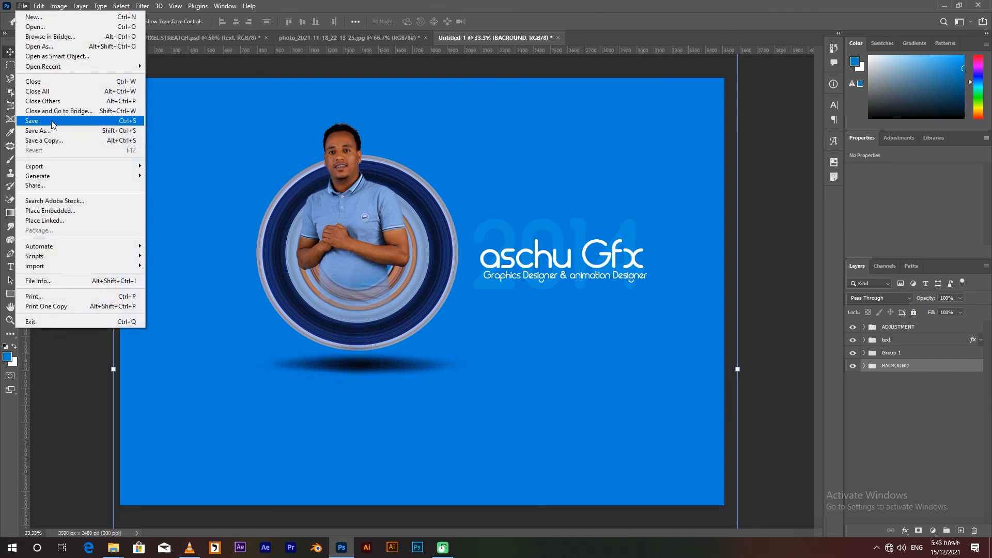
pyautogui.click(52, 125)
pyautogui.write('ASCHU ')
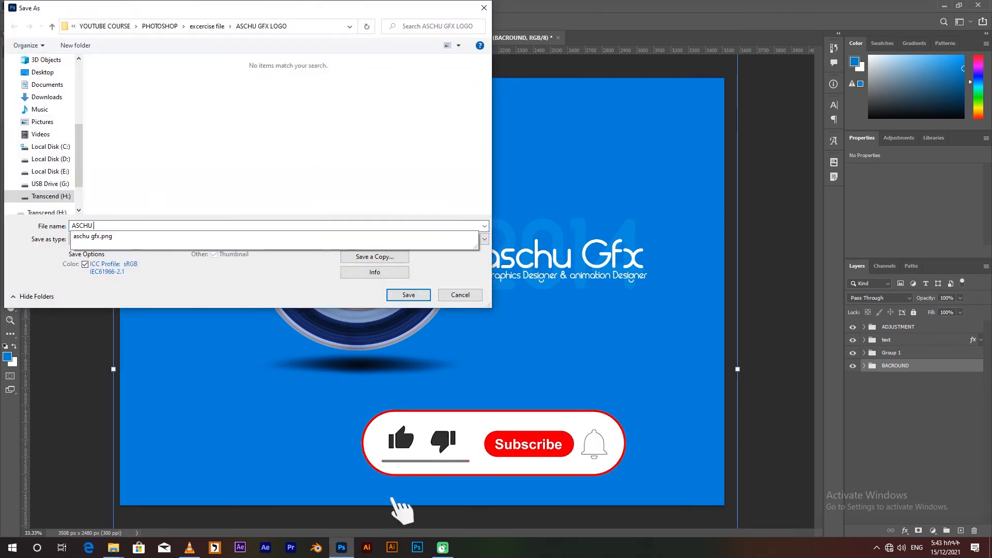
pyautogui.write('GFX LOGO')
pyautogui.click(409, 295)
pyautogui.click(608, 160)
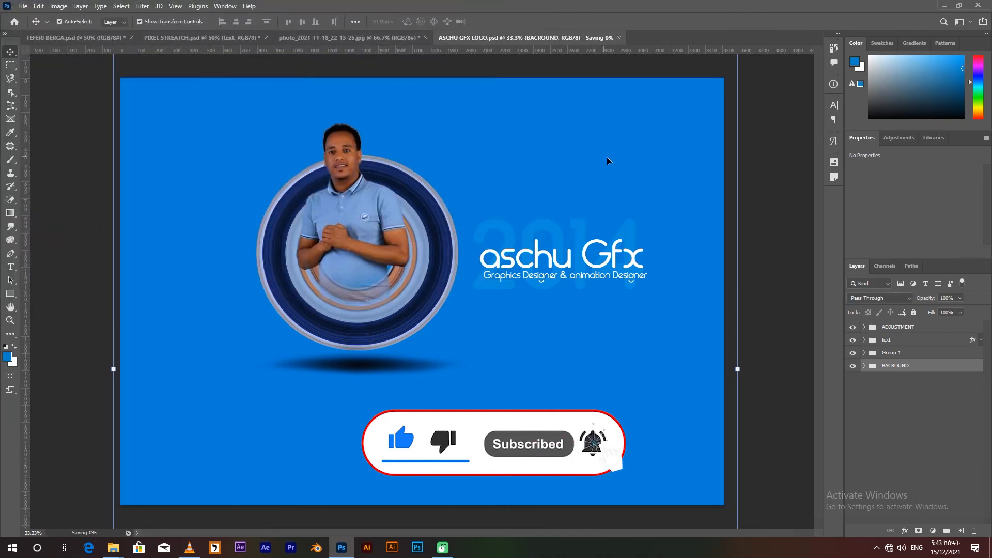
# Save a JPEG copy of the design named ASCHU GFX LOGO in the same folder.
pyautogui.click(23, 6)
pyautogui.click(47, 146)
pyautogui.click(240, 239)
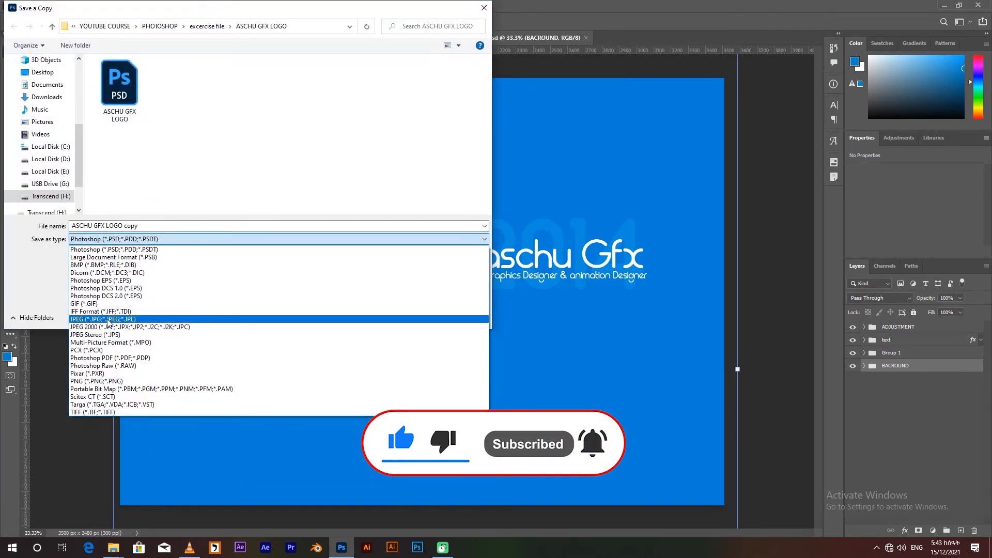
pyautogui.click(129, 321)
pyautogui.click(153, 225)
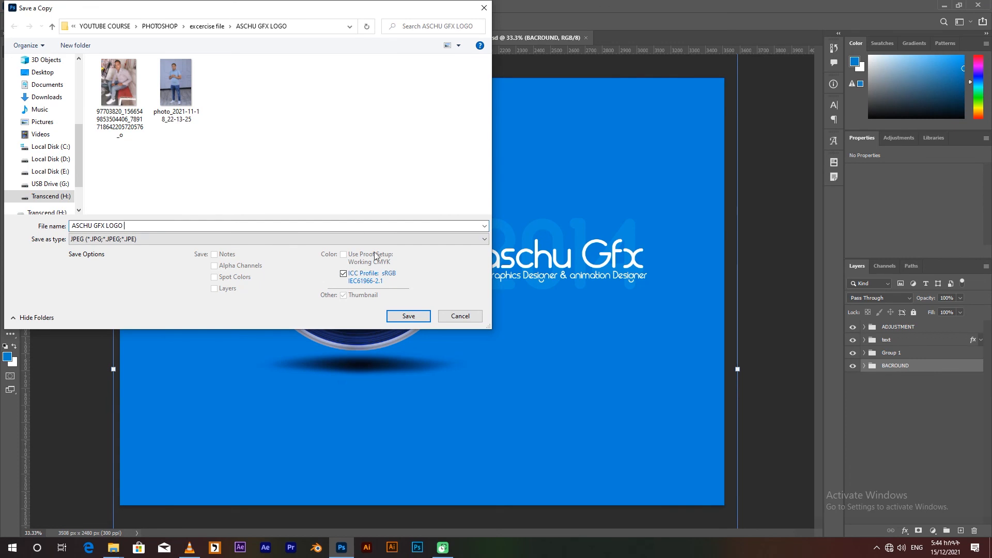
pyautogui.press('Return')
pyautogui.click(551, 137)
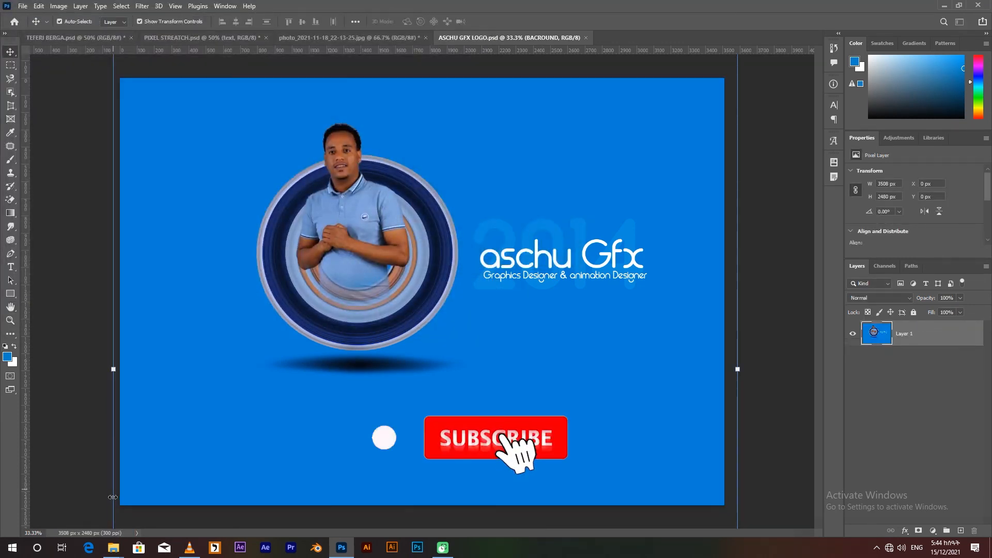